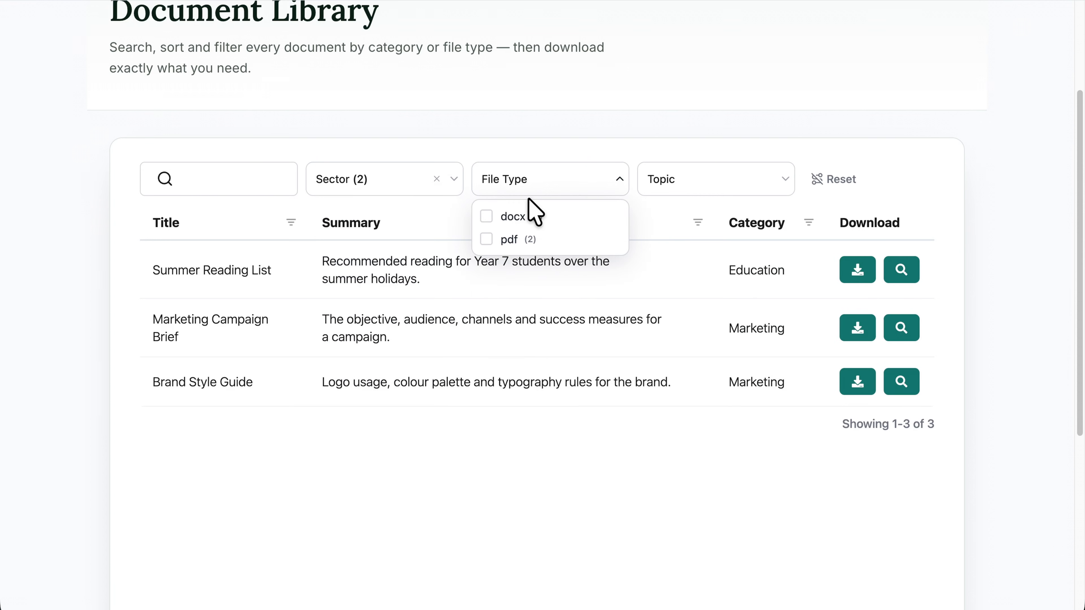
Filter the example library to pdf documents and open the choices of the Topic filter
click(489, 242)
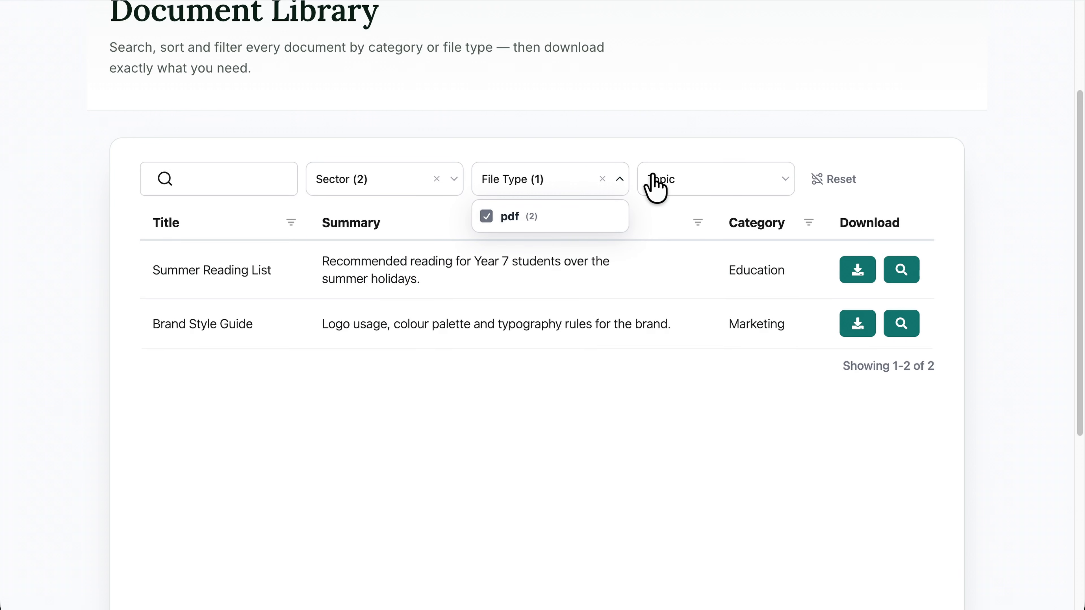
click(656, 183)
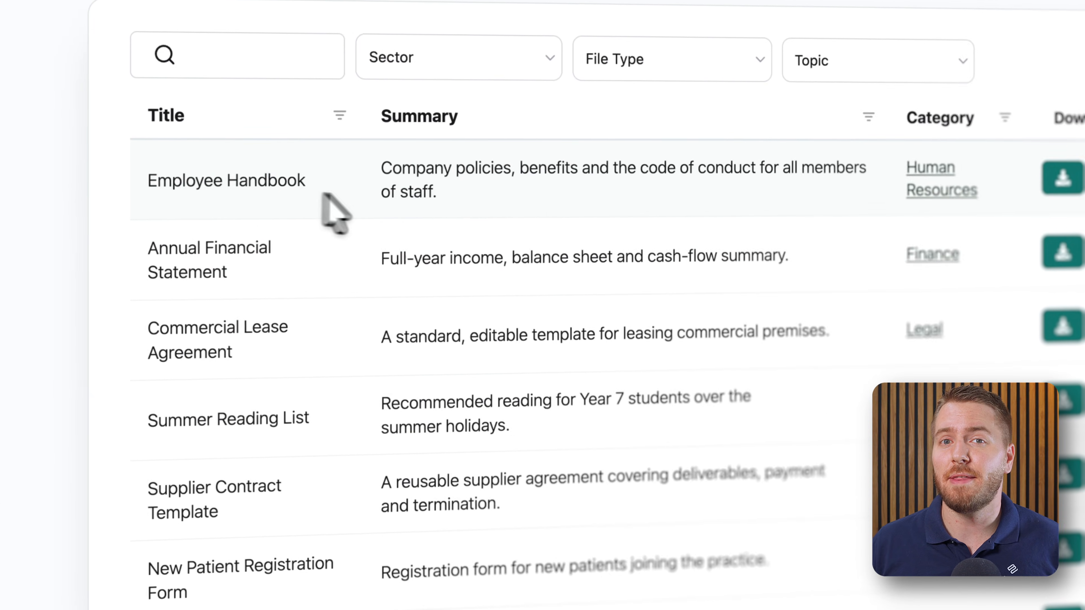
click(964, 189)
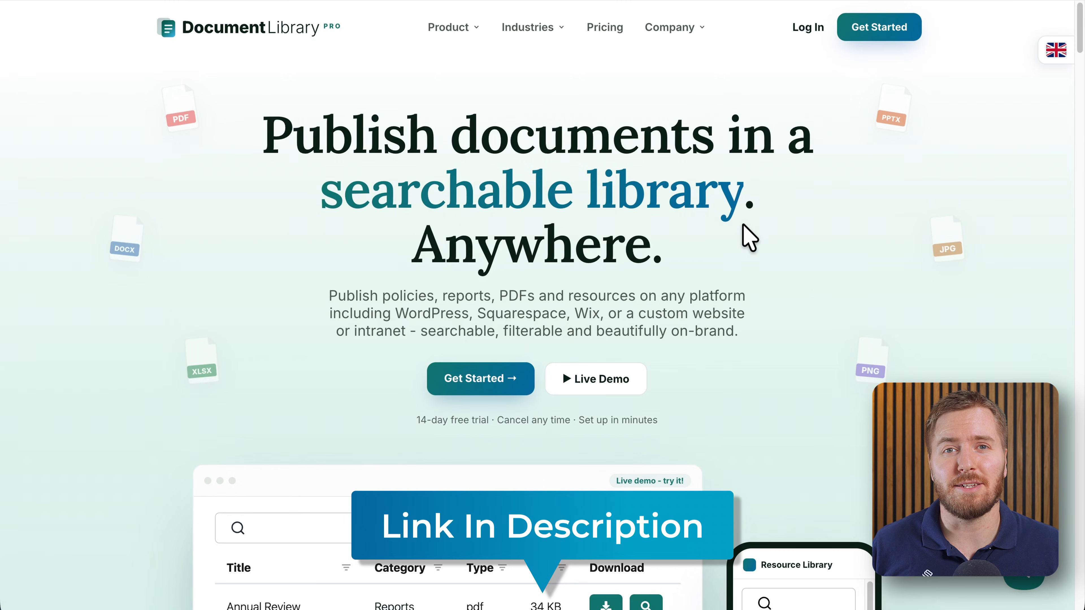
Choose the annual Advanced plan and start its 14-day free trial with the checkout details already filled in
click(489, 384)
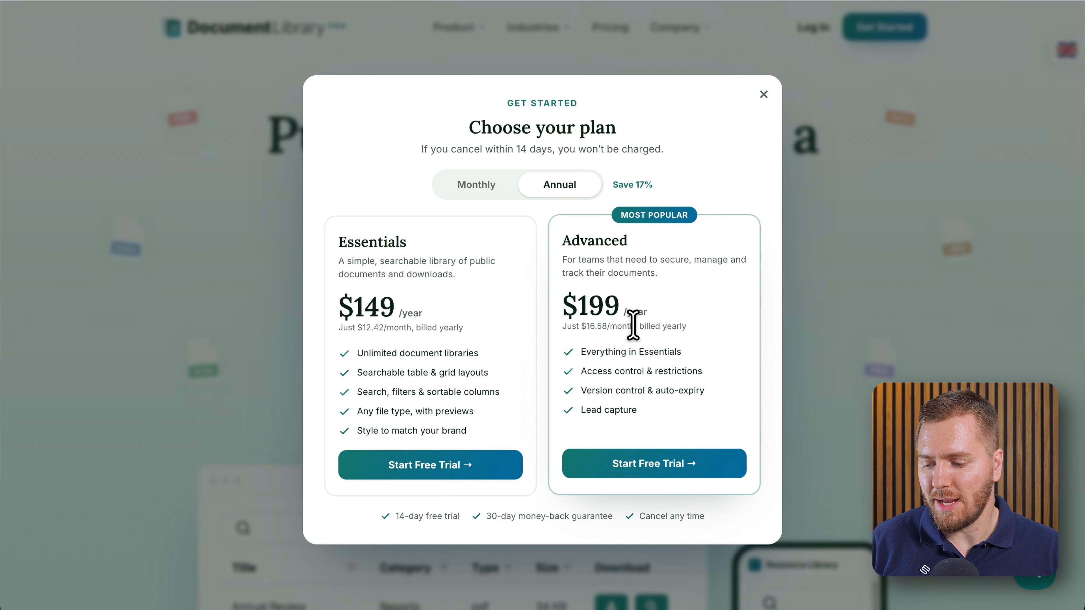
click(672, 465)
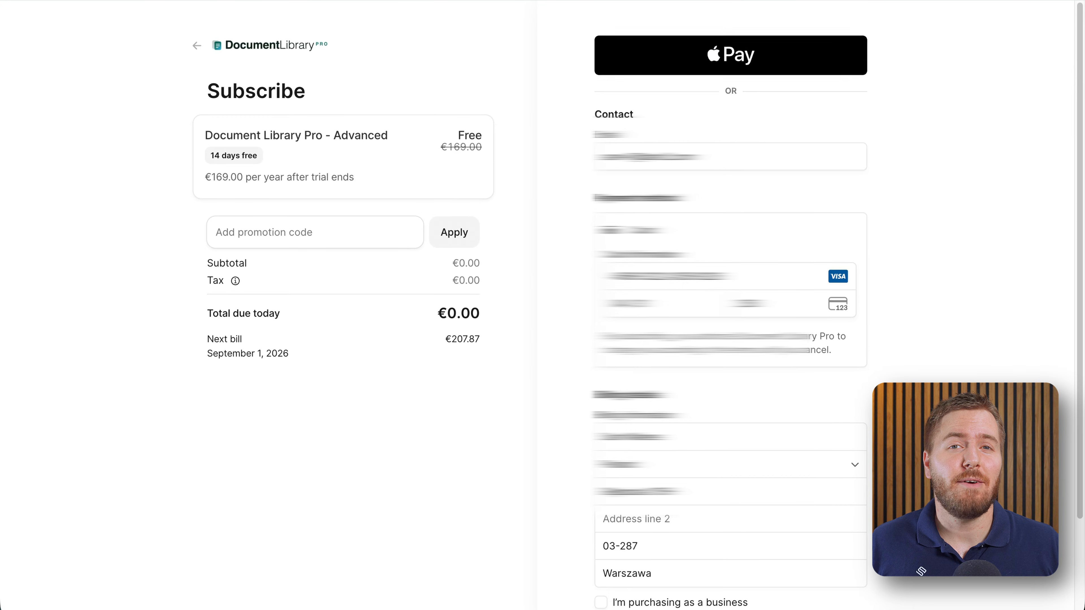
scroll(731, 305, down, 2)
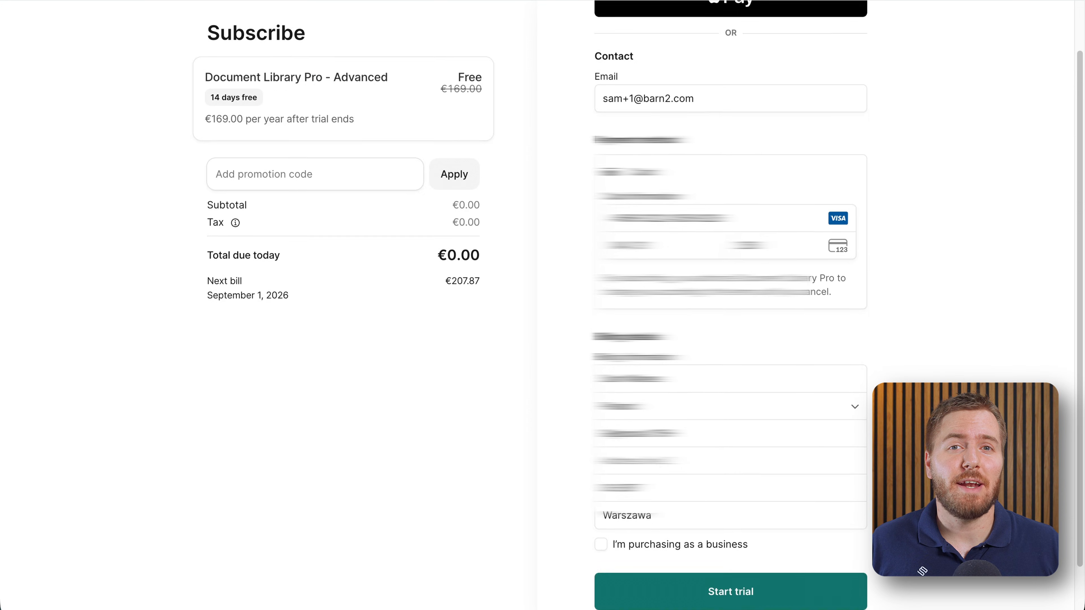
scroll(730, 305, down, 2)
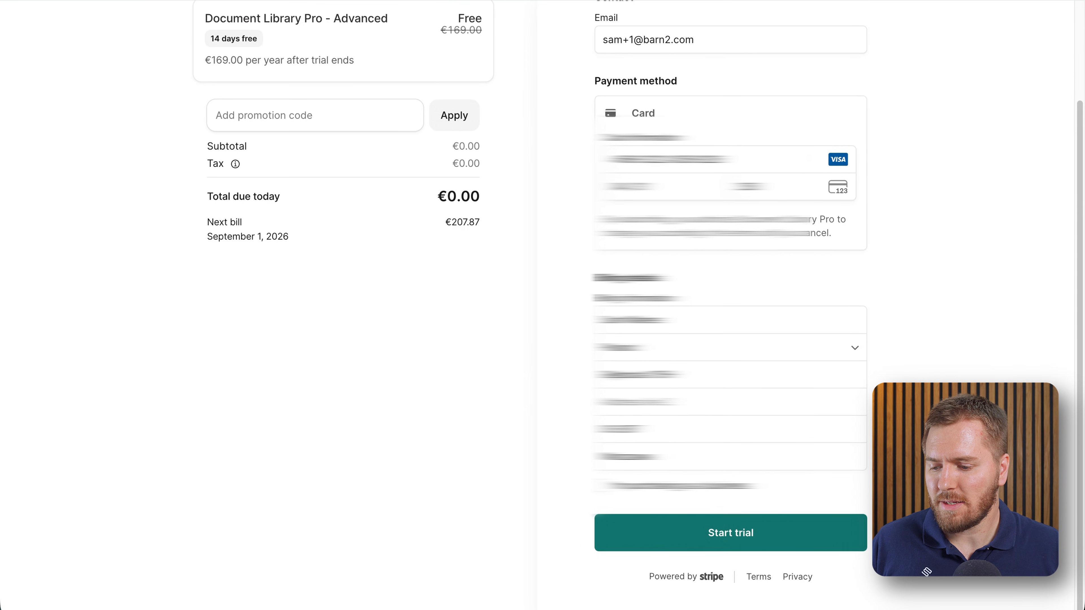
click(768, 532)
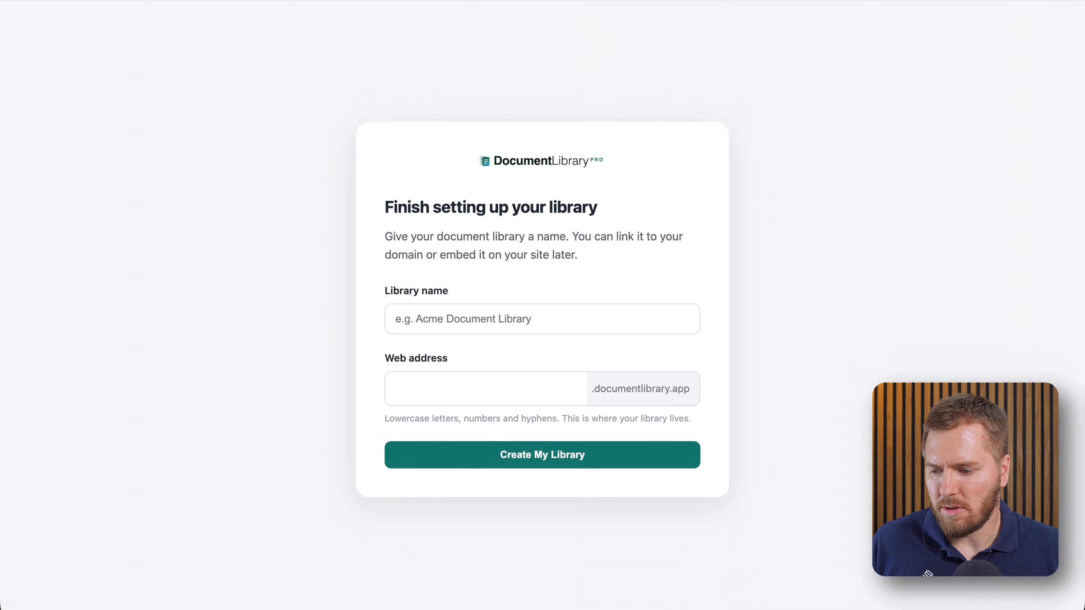
Create the library with the owner's first name plus "trial" as its name and start the guided setup
click(525, 318)
text(Sam's trial)
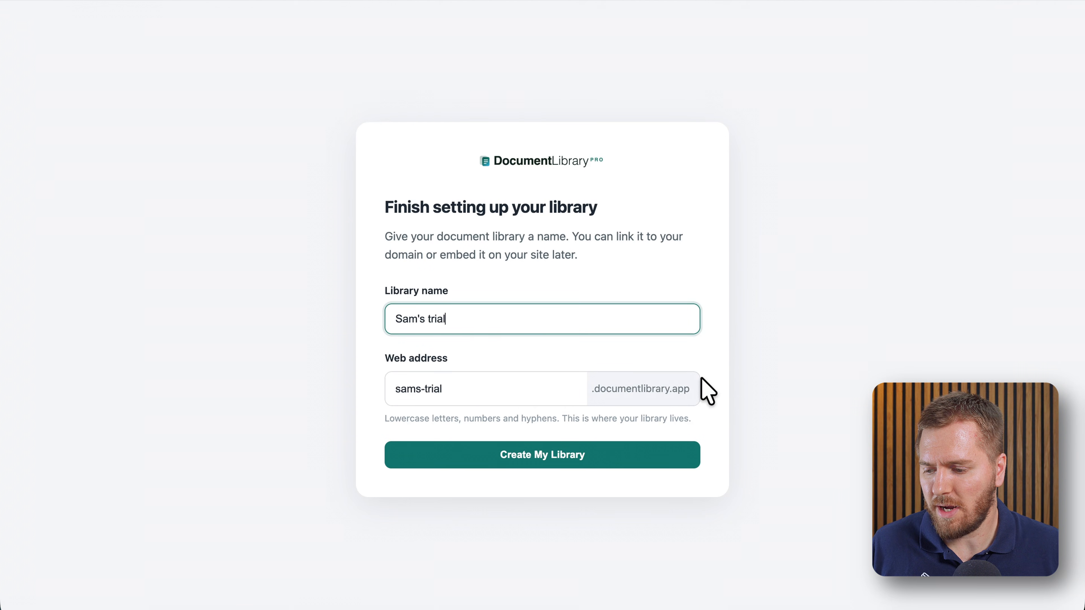
click(549, 456)
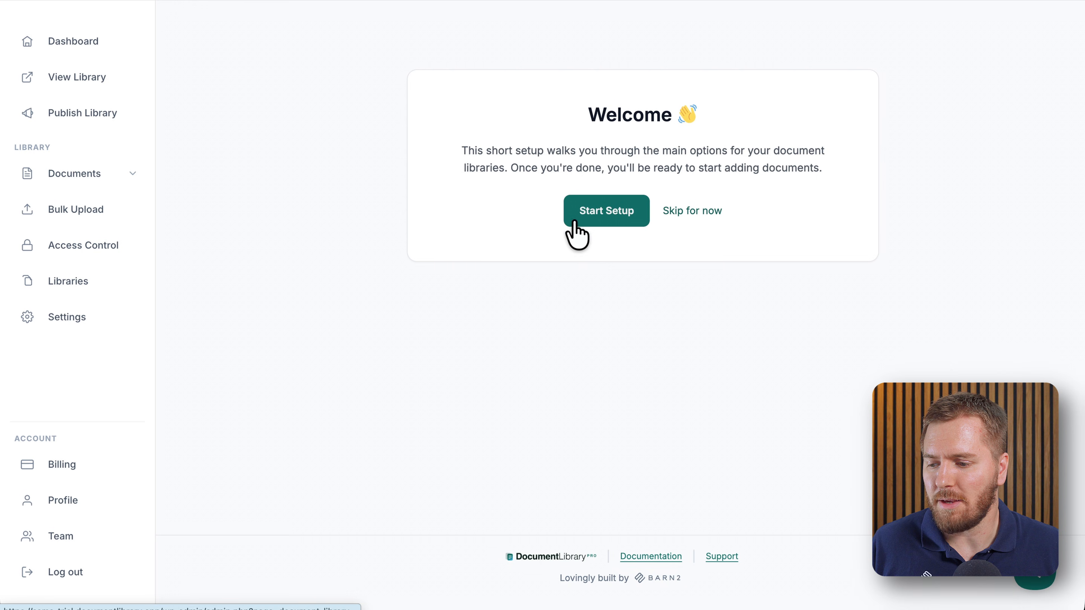
click(596, 212)
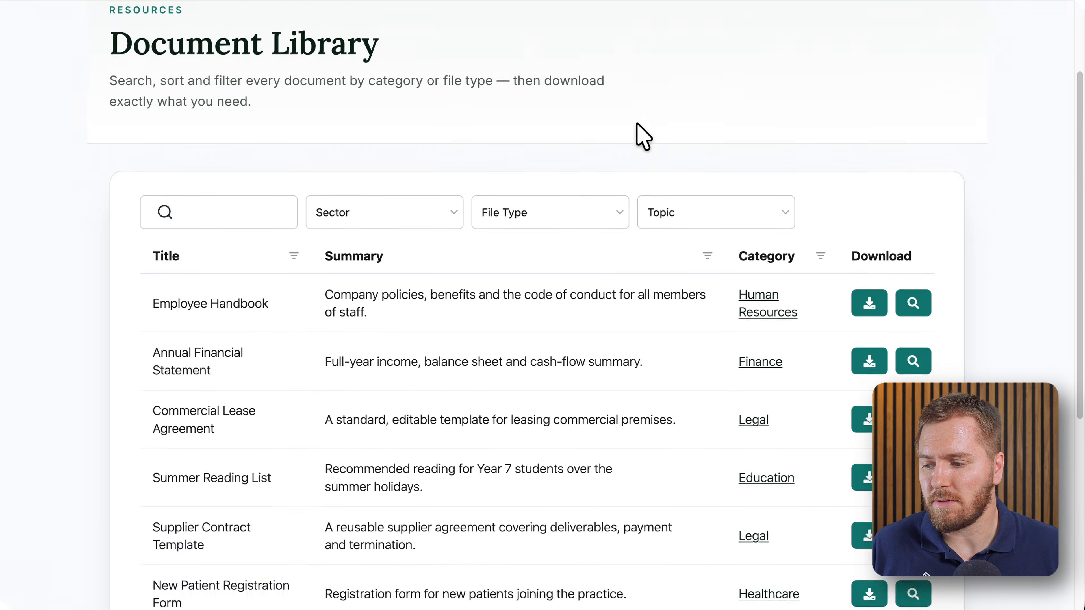
Examine the example libraries in table layout and in grid layout
scroll(643, 136, up, 5)
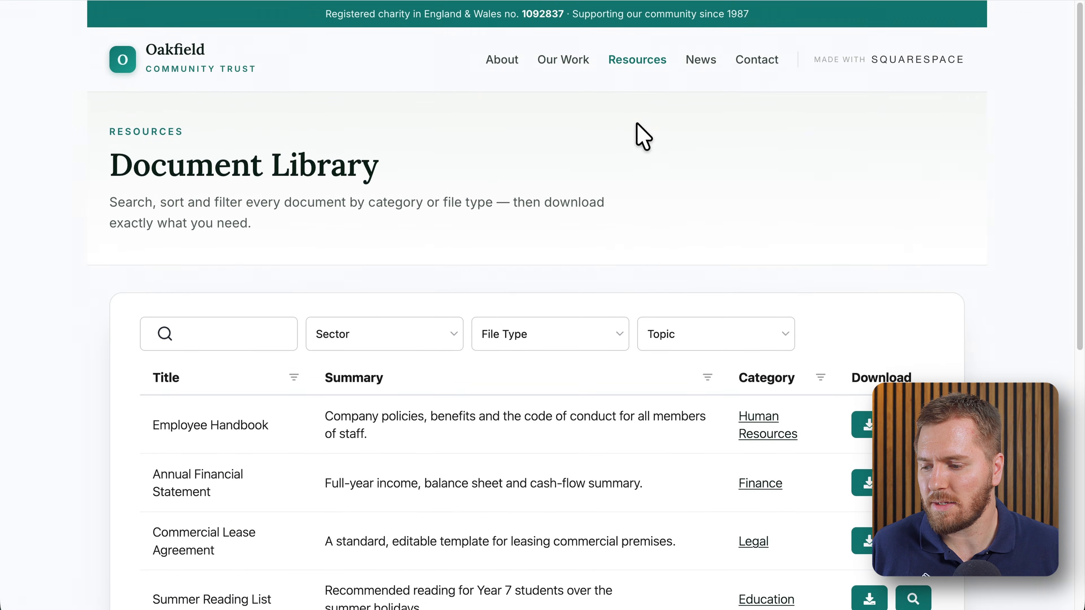
scroll(641, 139, down, 6)
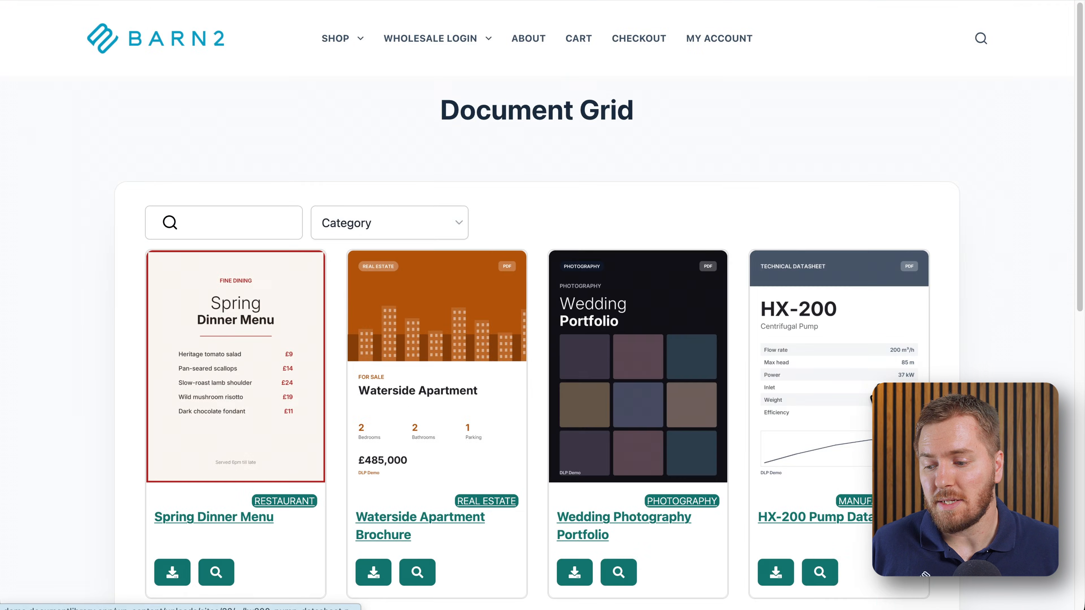
scroll(543, 299, down, 3)
scroll(564, 319, down, 8)
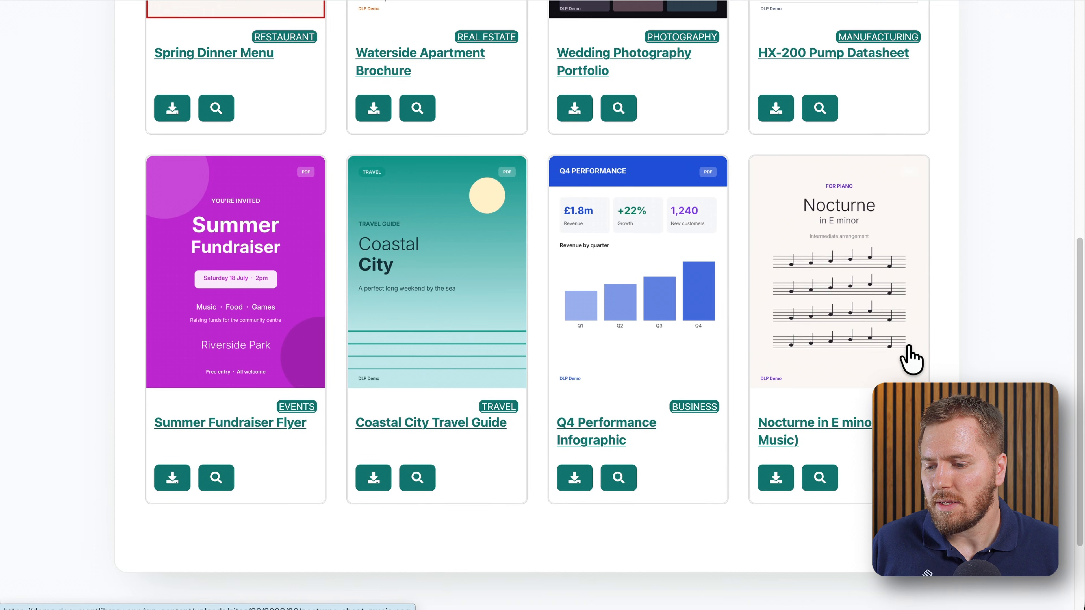
scroll(911, 357, up, 8)
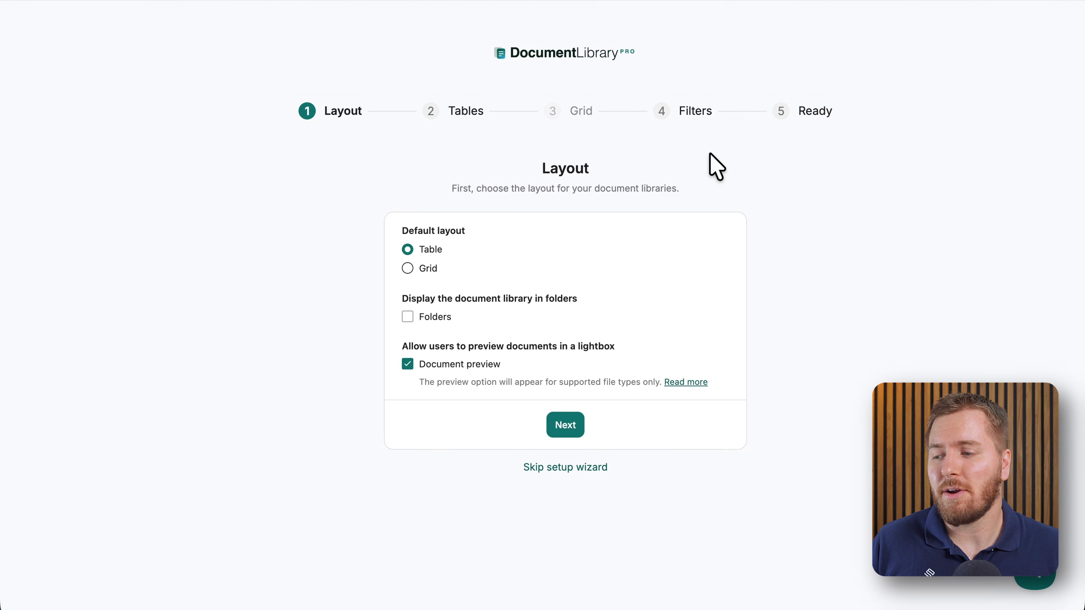
Set the default layout to Grid and view the Agreements folder in the example folder-based library
click(408, 269)
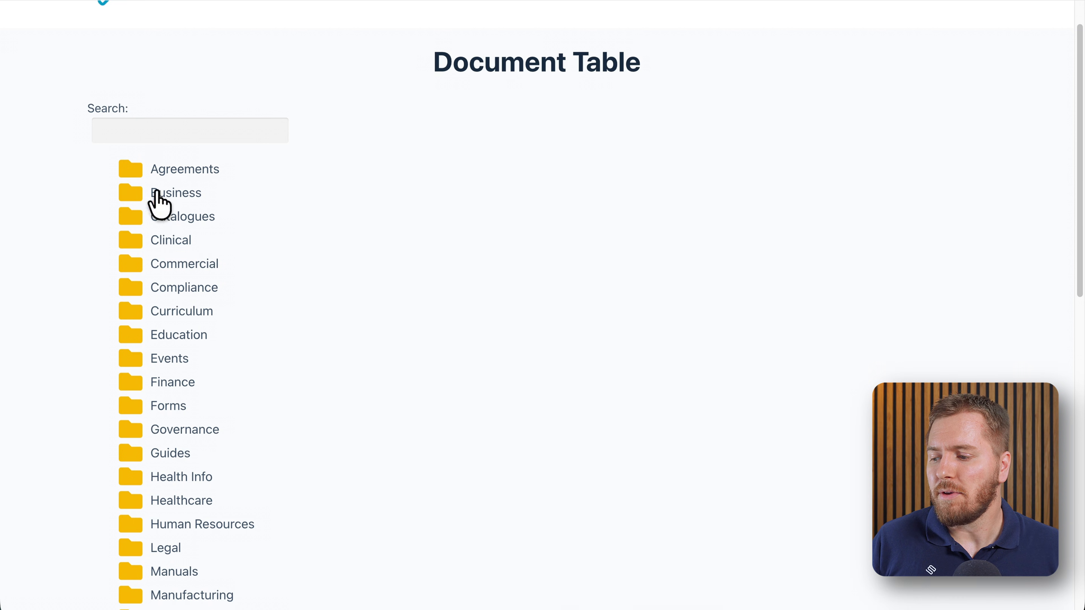
click(171, 171)
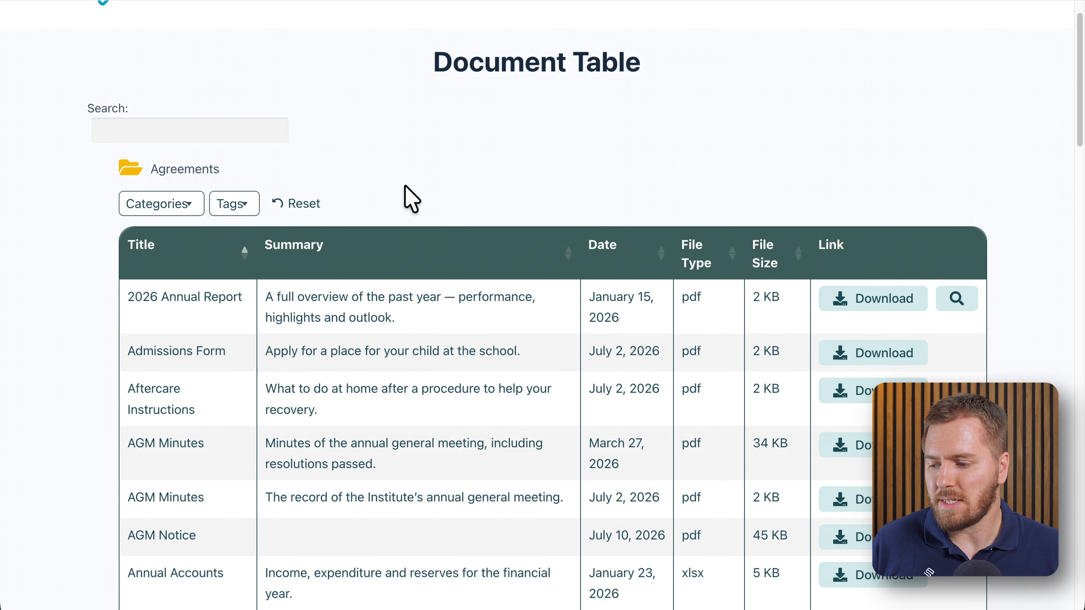
scroll(406, 199, down, 10)
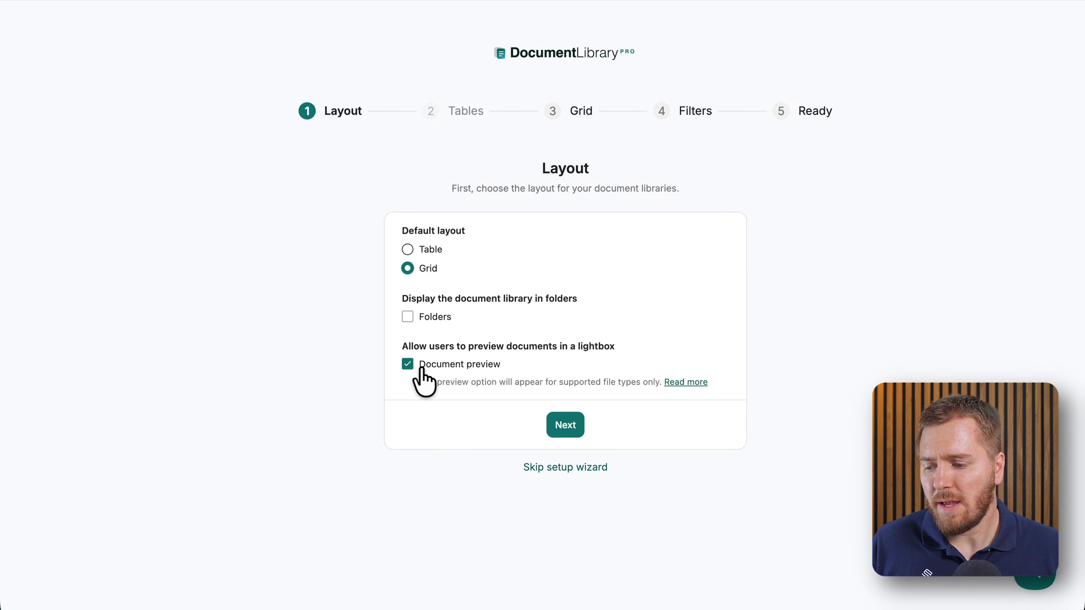
Accept the layout settings, and add File type to the information shown in the document grid
click(554, 425)
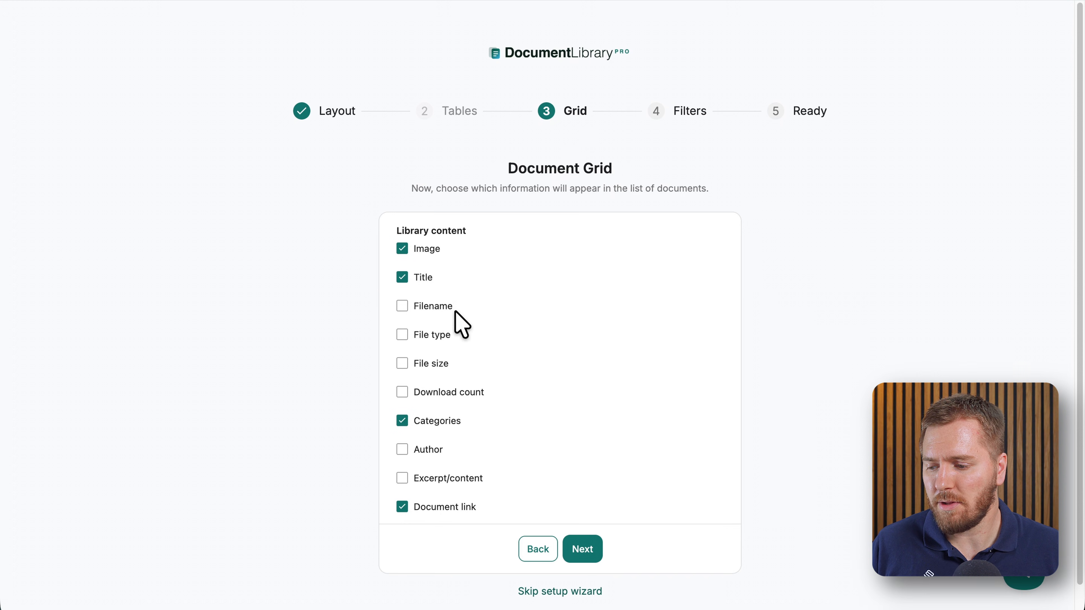
click(402, 334)
scroll(465, 387, down, 1)
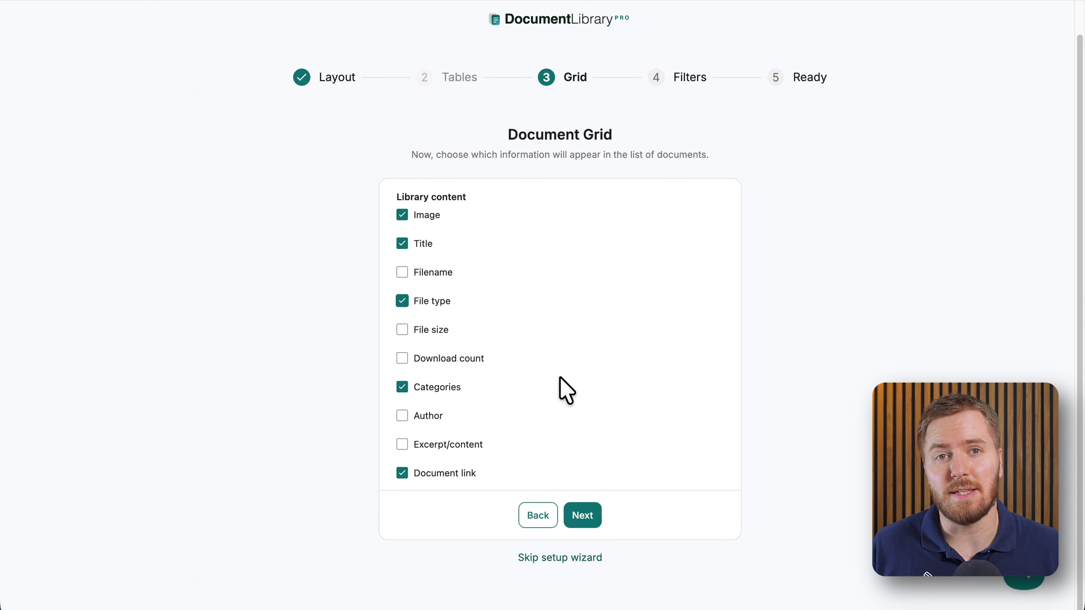
click(593, 521)
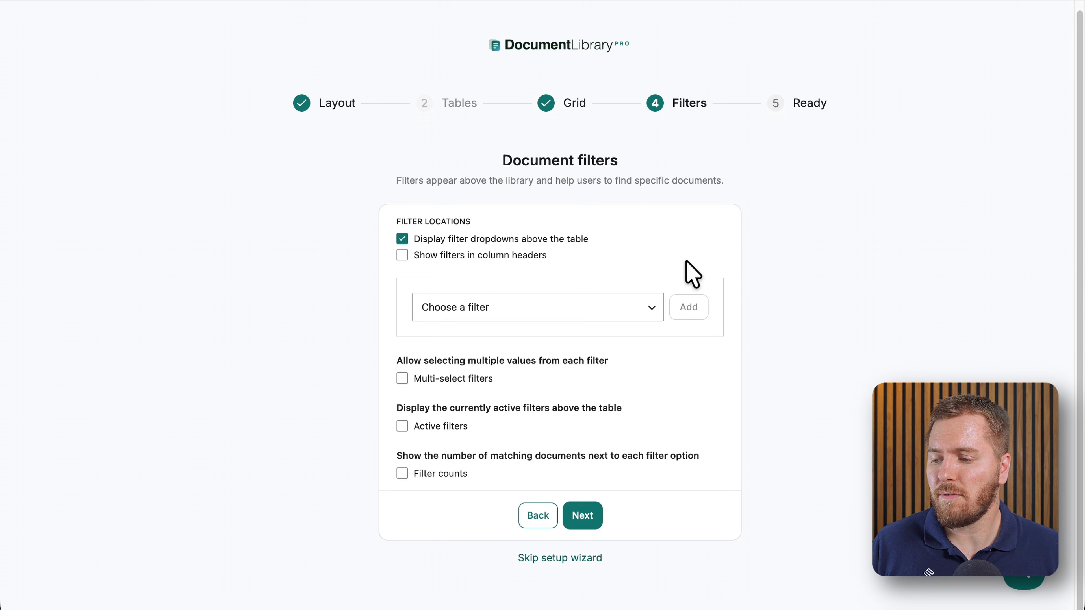
Add Categories and File Type as filter dropdowns above the library
click(553, 311)
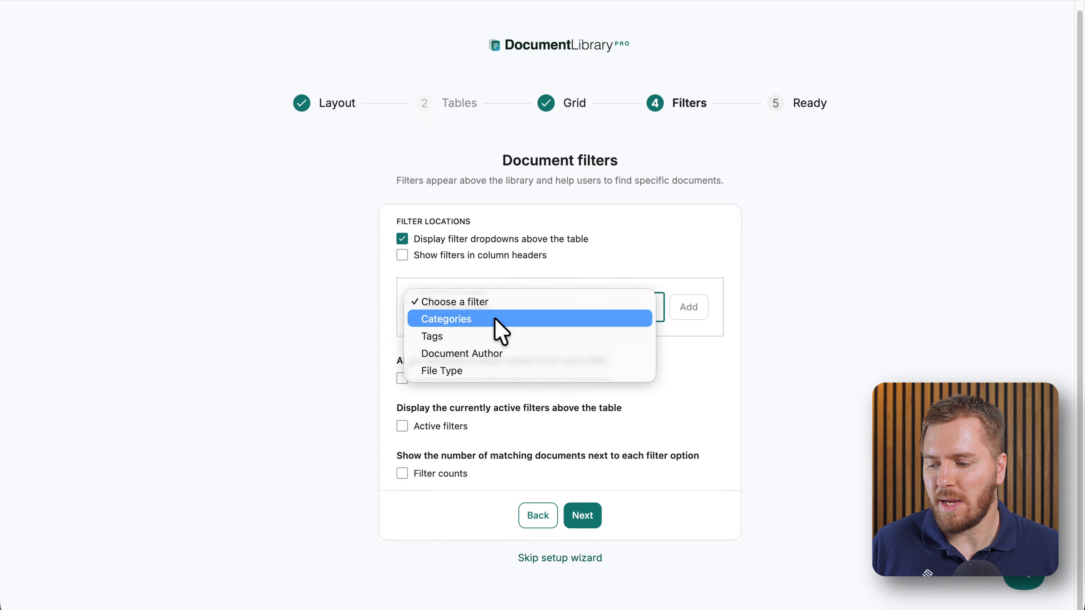
click(463, 325)
click(679, 314)
click(462, 363)
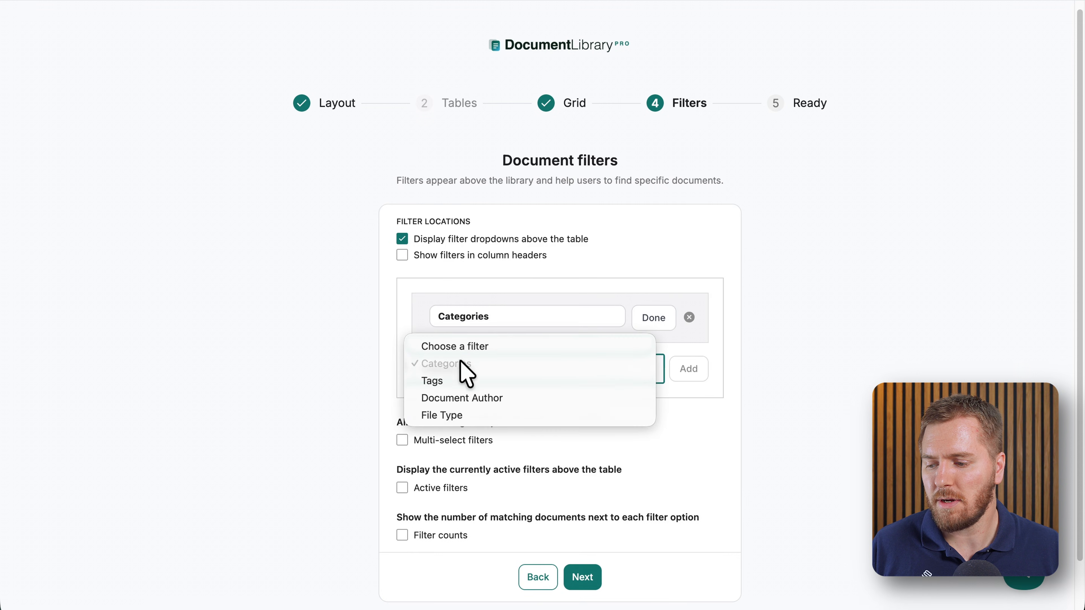
click(460, 380)
click(688, 368)
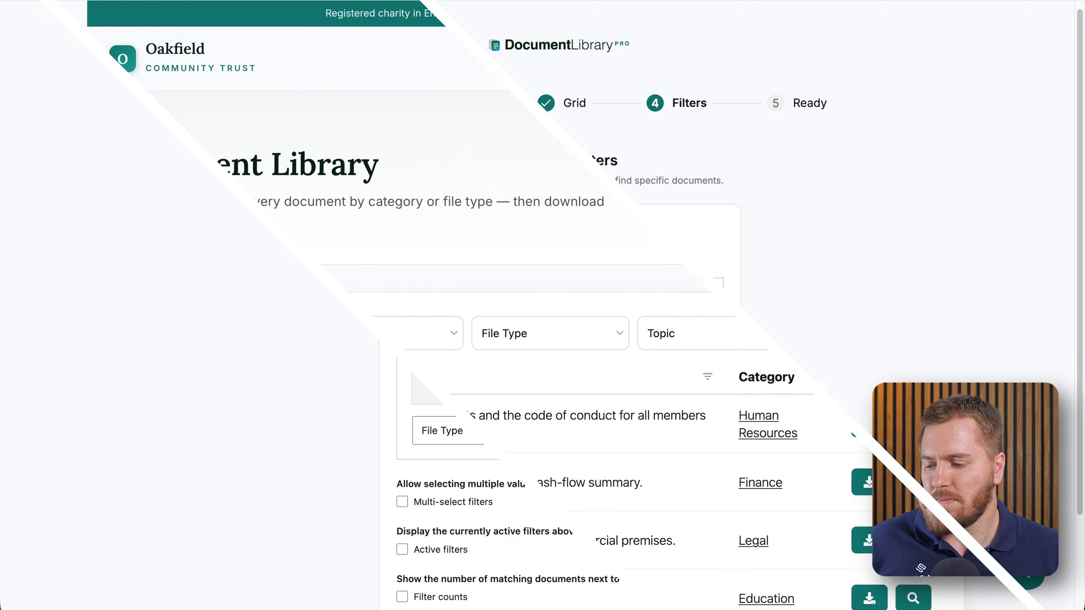
Filter the example library by the Marketing and Education sectors
scroll(811, 261, down, 3)
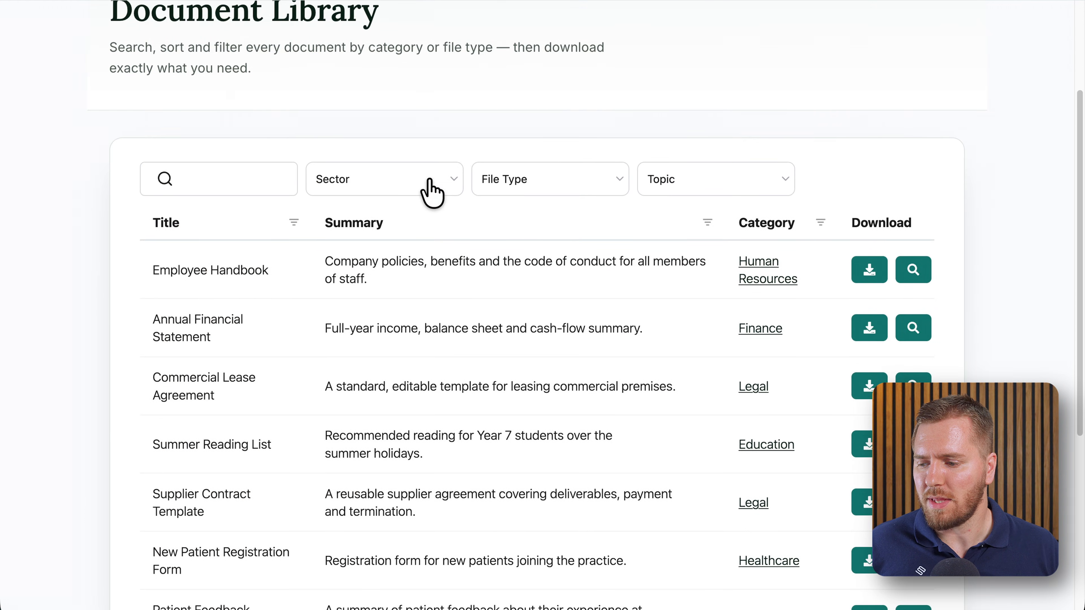
click(429, 180)
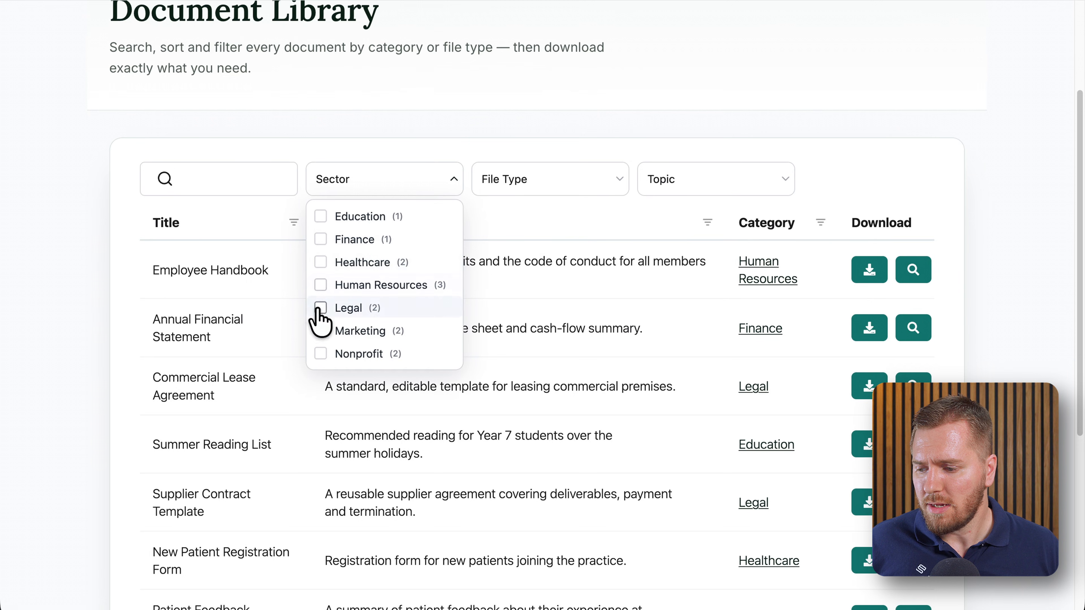
click(321, 334)
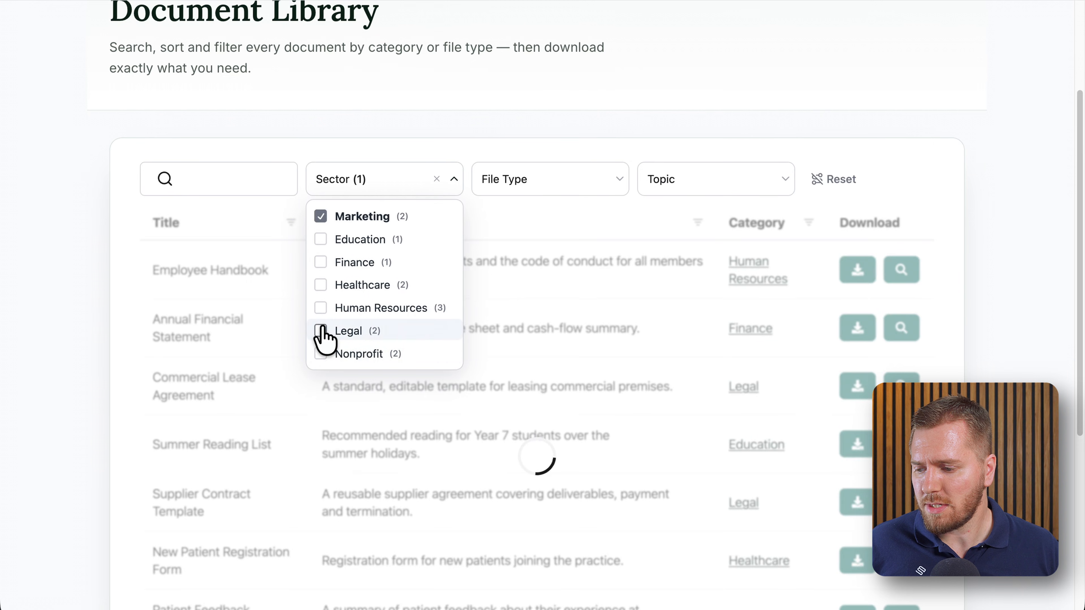
click(321, 240)
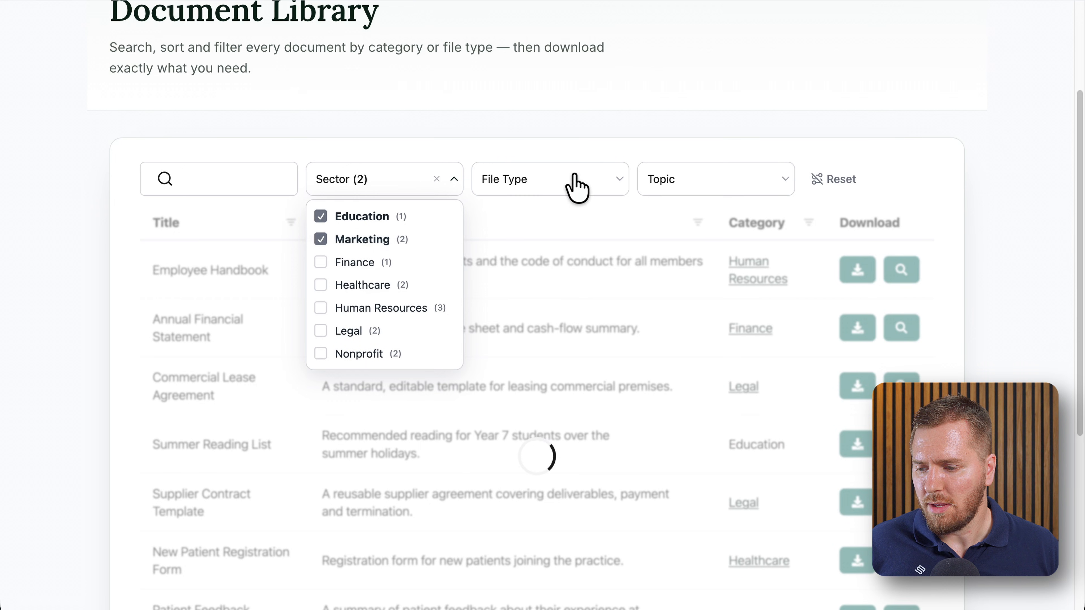
Narrow the example library's documents to the pdf file type and the Planning topic
click(600, 181)
click(491, 240)
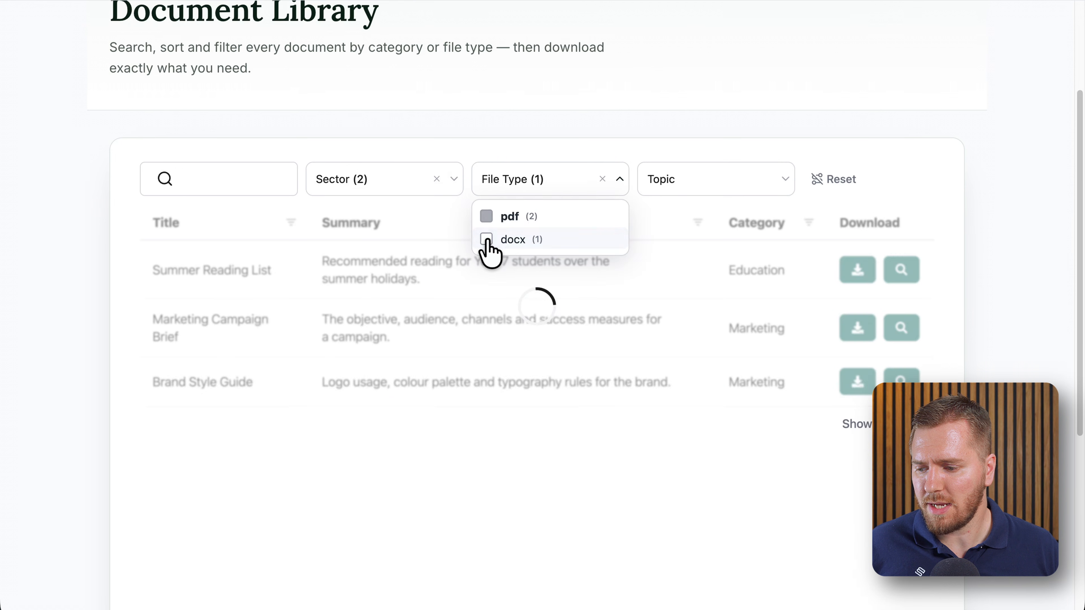
click(685, 180)
click(651, 239)
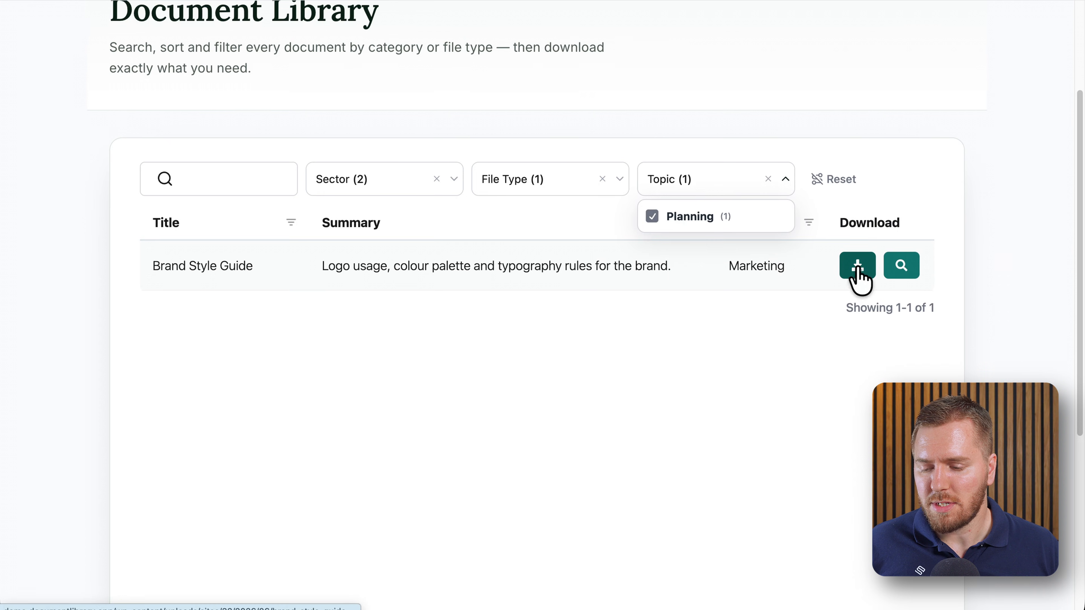
Preview the Brand Style Guide in the lightbox, then open its file through the download link and close it
click(897, 270)
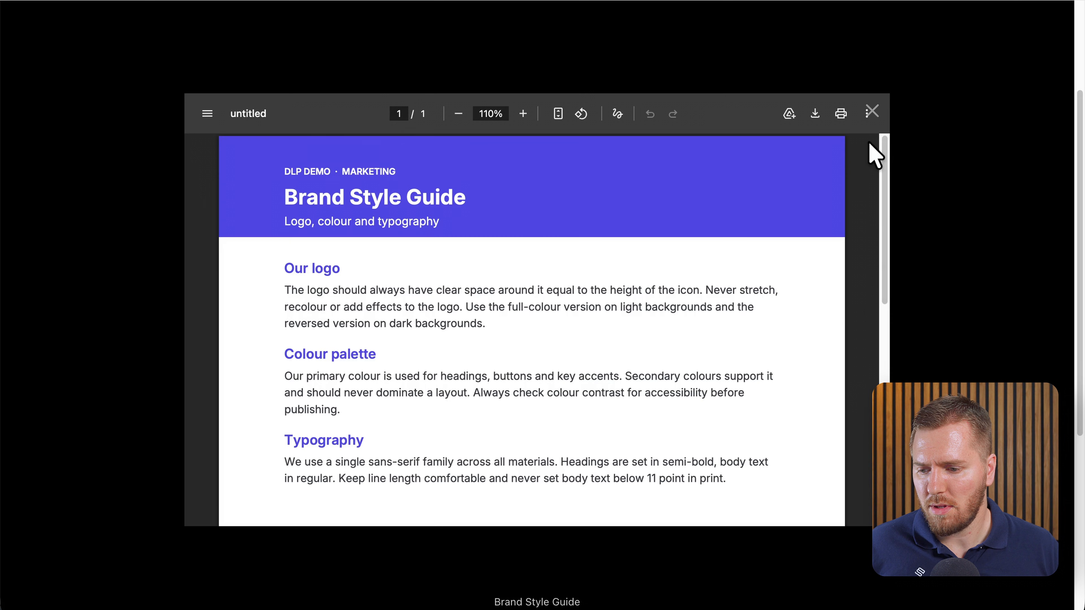
click(872, 112)
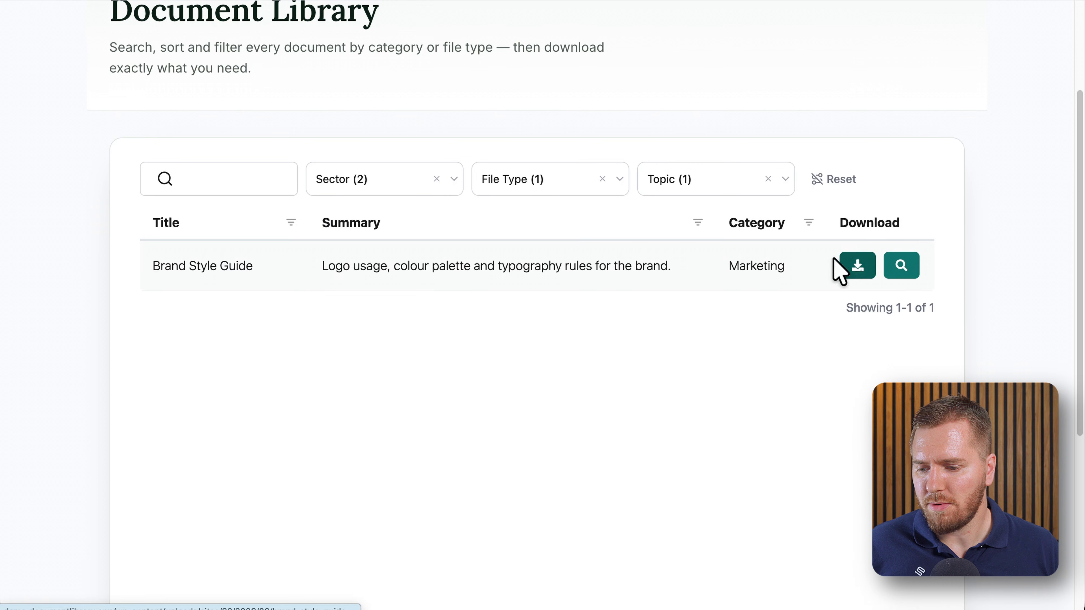
click(856, 267)
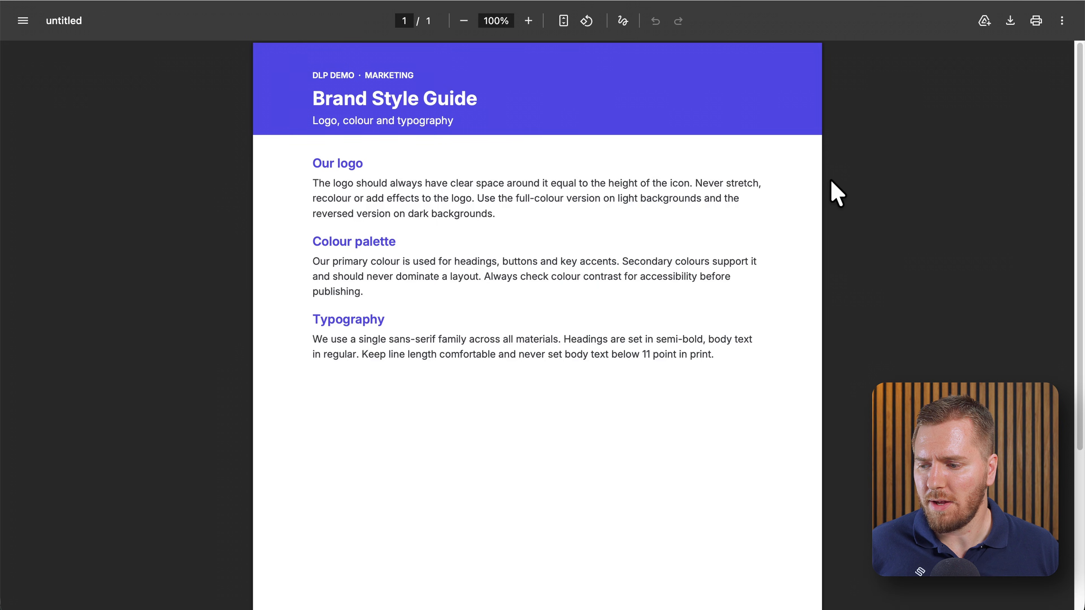
key(ctrl+w)
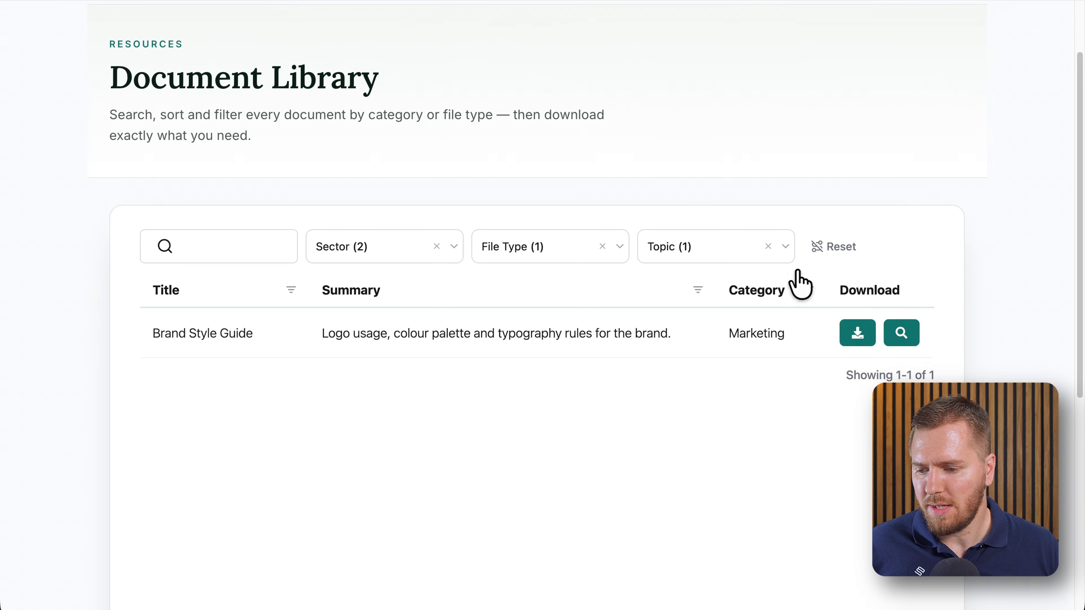
Reset all filters of the example library and look through the full document list
click(825, 247)
scroll(728, 276, down, 10)
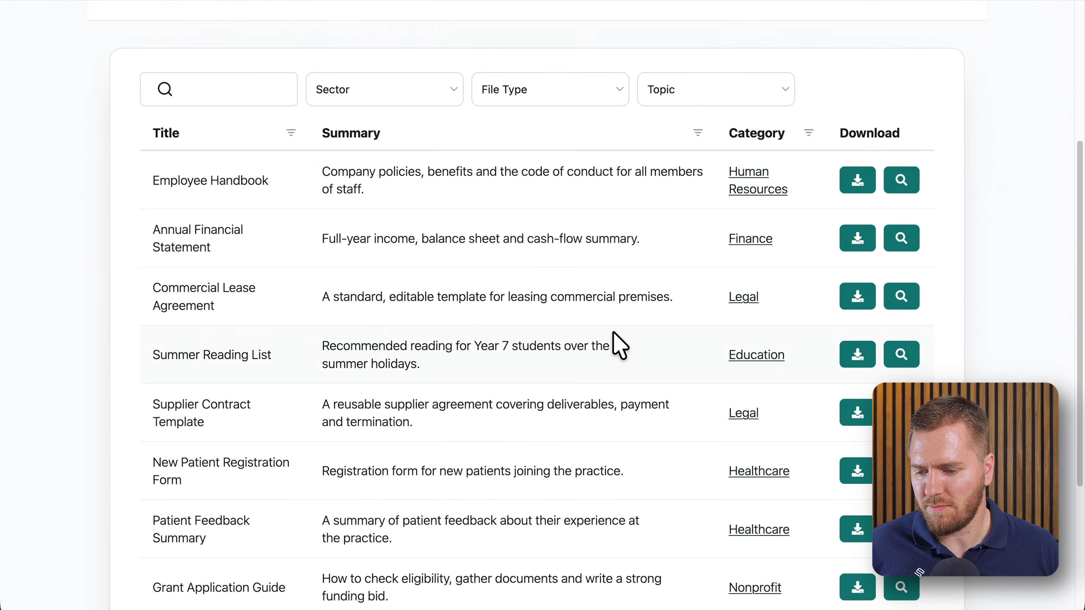
Enable multi-select filters, active filters and filter counts for the document library, then finish the setup wizard
scroll(613, 334, up, 7)
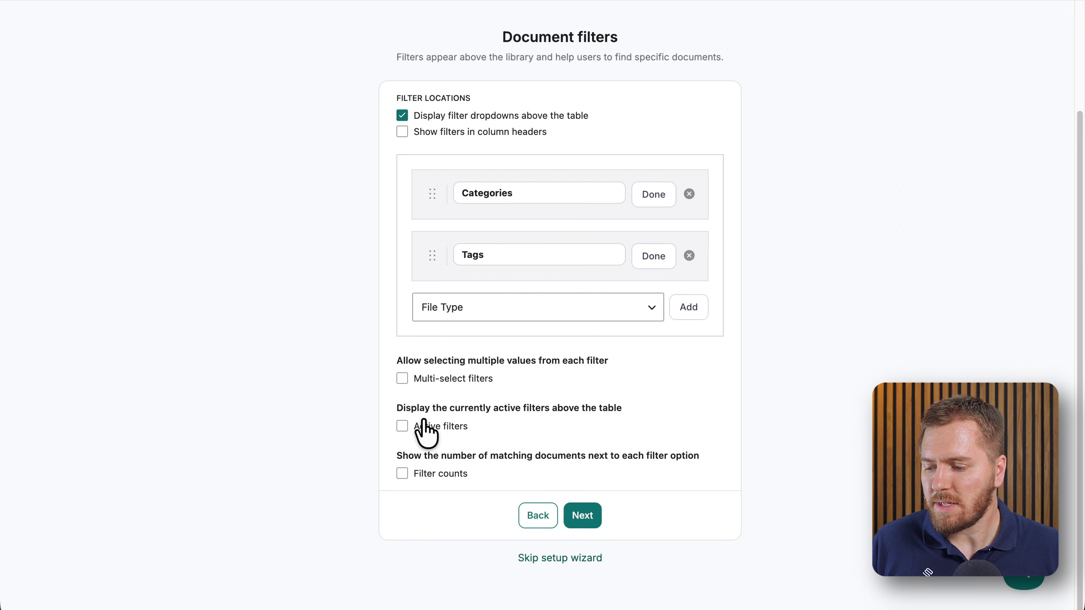
click(404, 379)
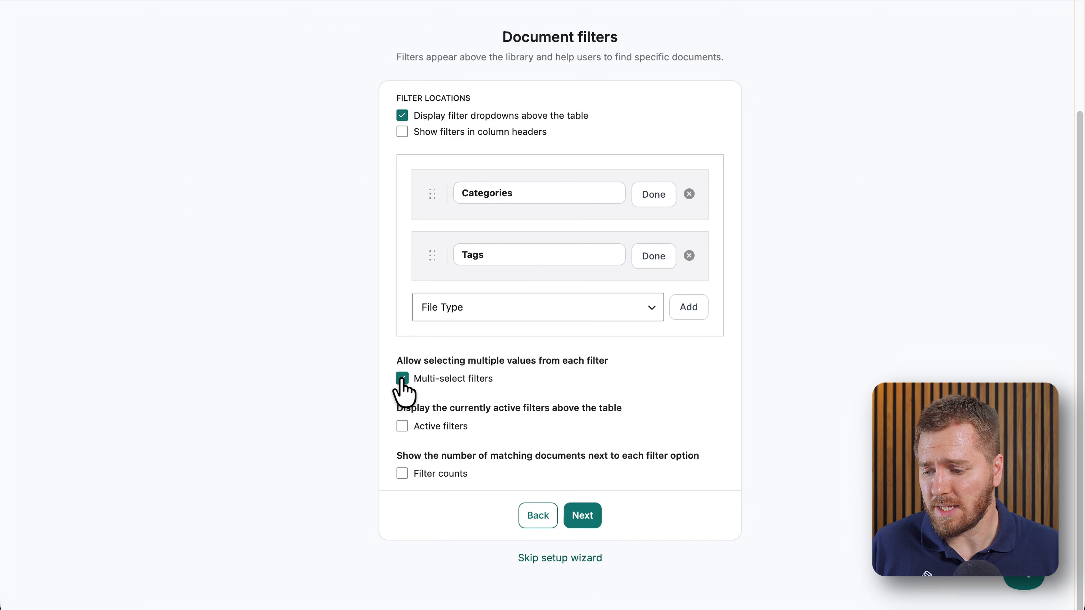
click(403, 427)
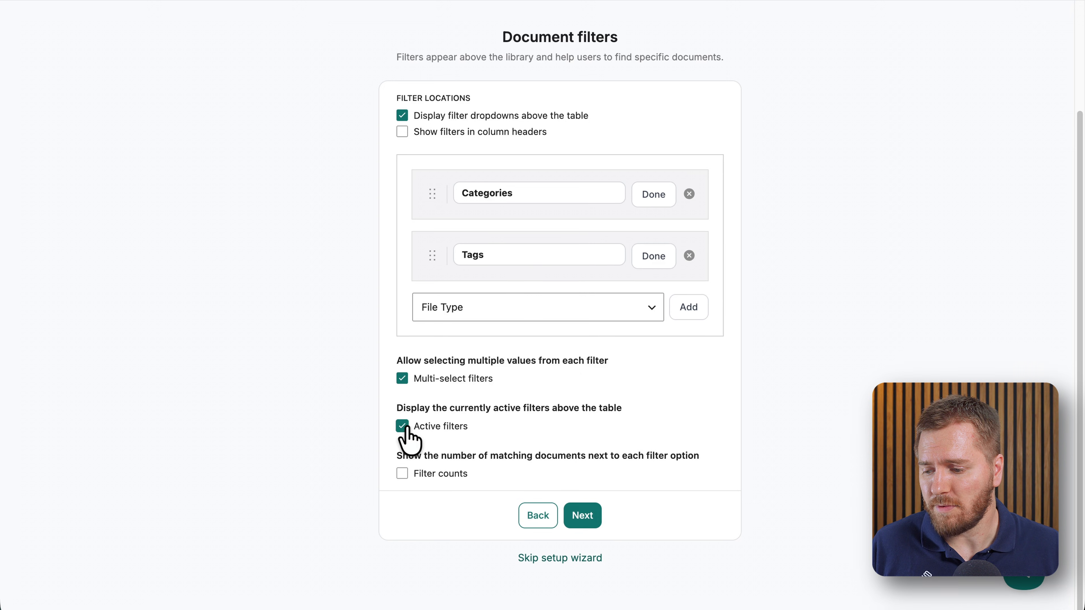
click(403, 474)
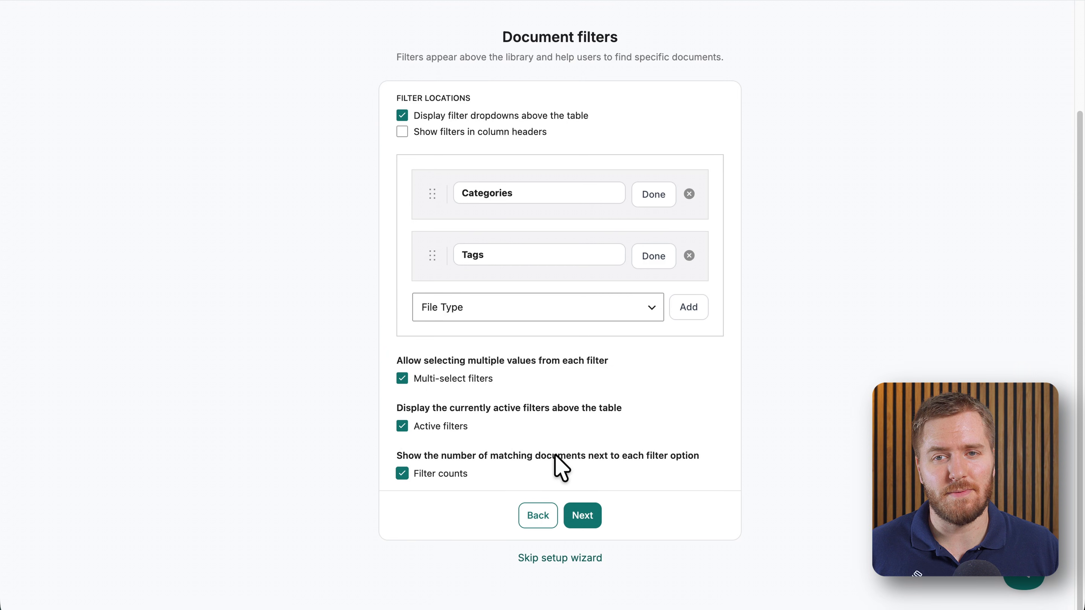
click(583, 516)
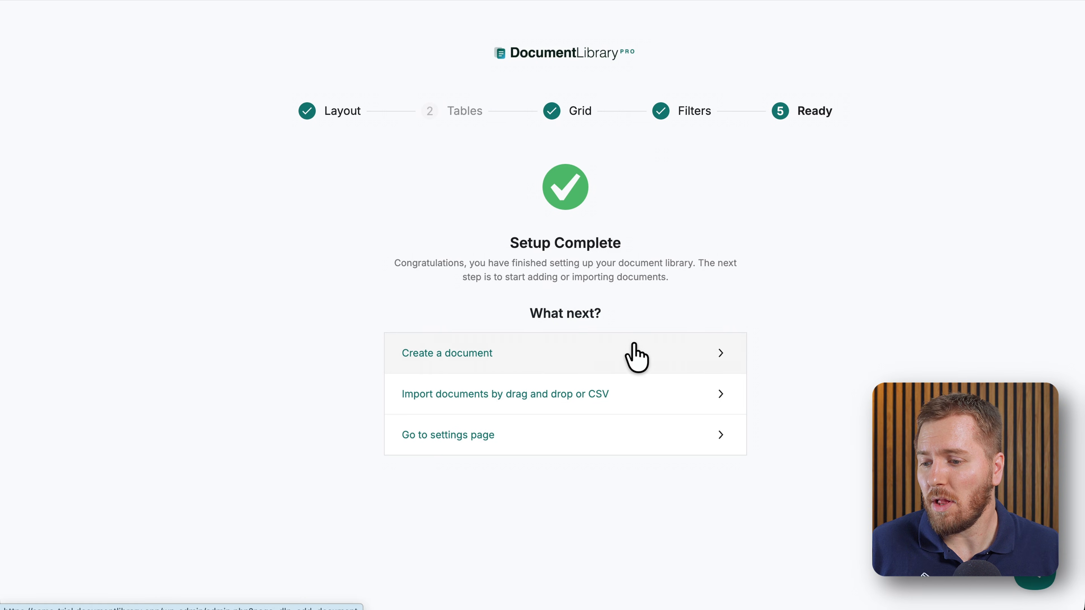
Start creating a document with Week one newsletter.pdf as its file, checking the option to link to a URL instead
click(606, 348)
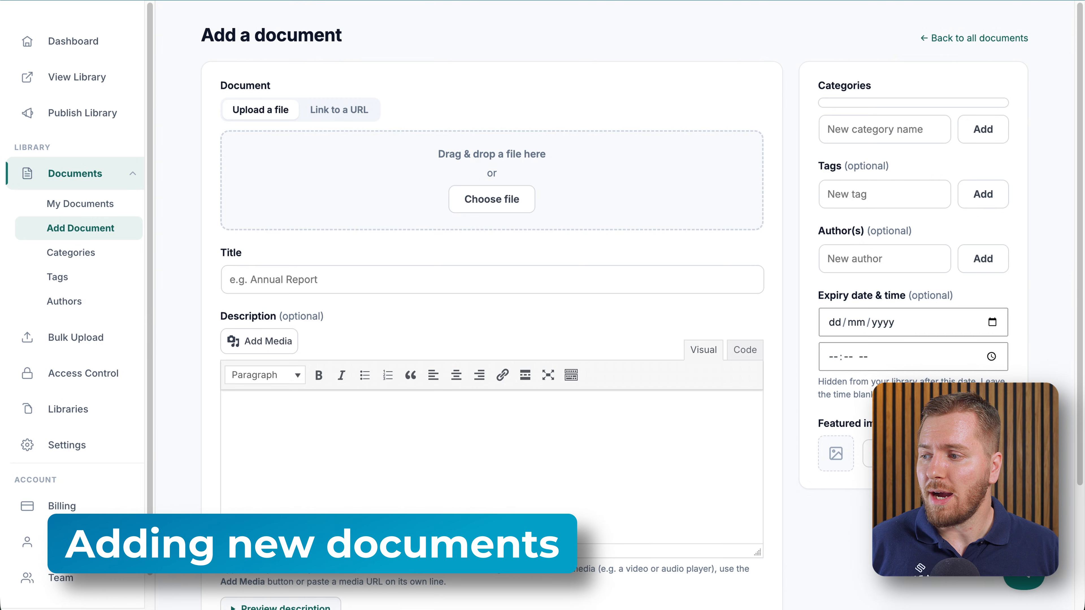
drag(466, 12, 474, 175)
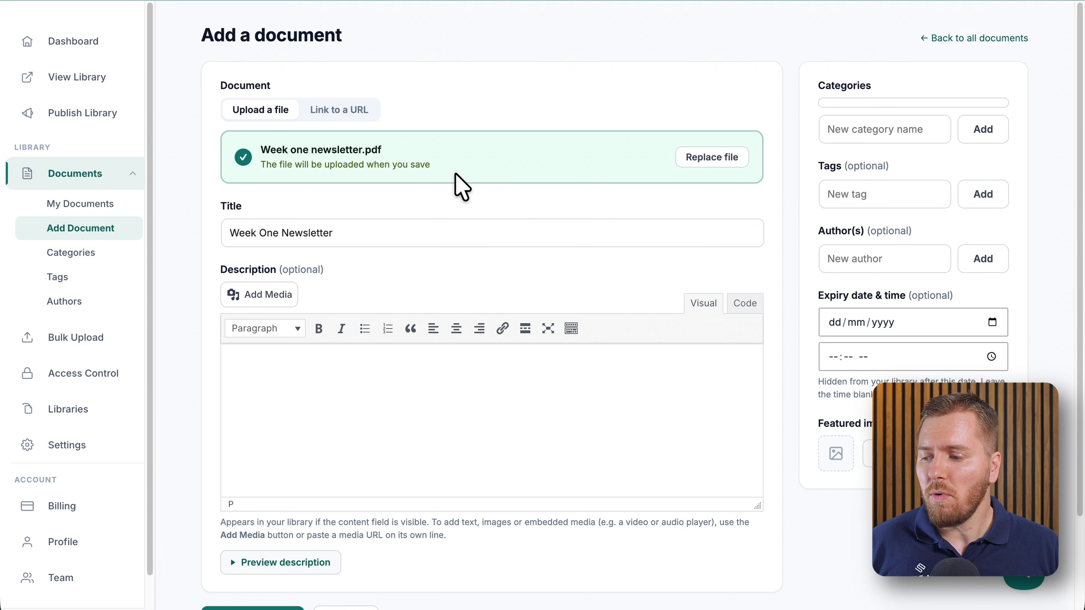
click(335, 112)
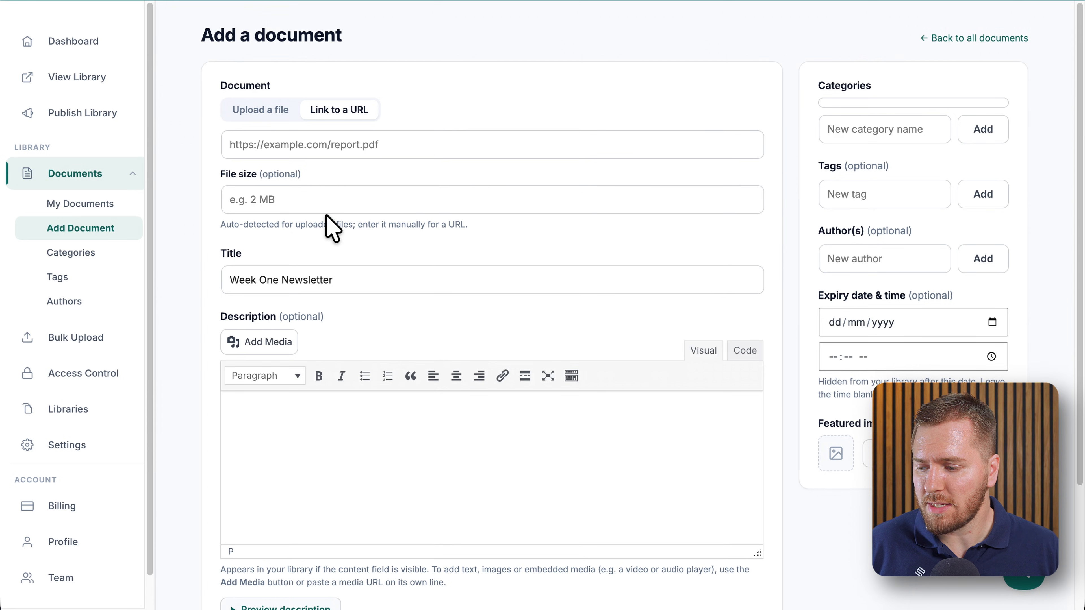
click(254, 107)
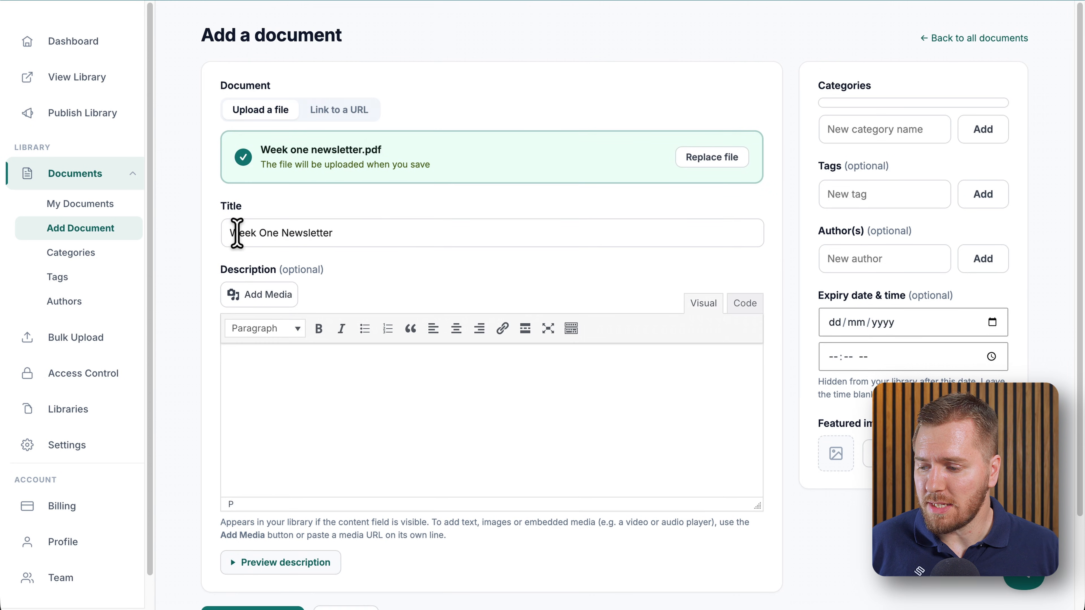
Describe the newsletter with "Welcome to the first newsletter of Summer 2026!" and a quick look at what campers got up to, and set a featured image
click(351, 230)
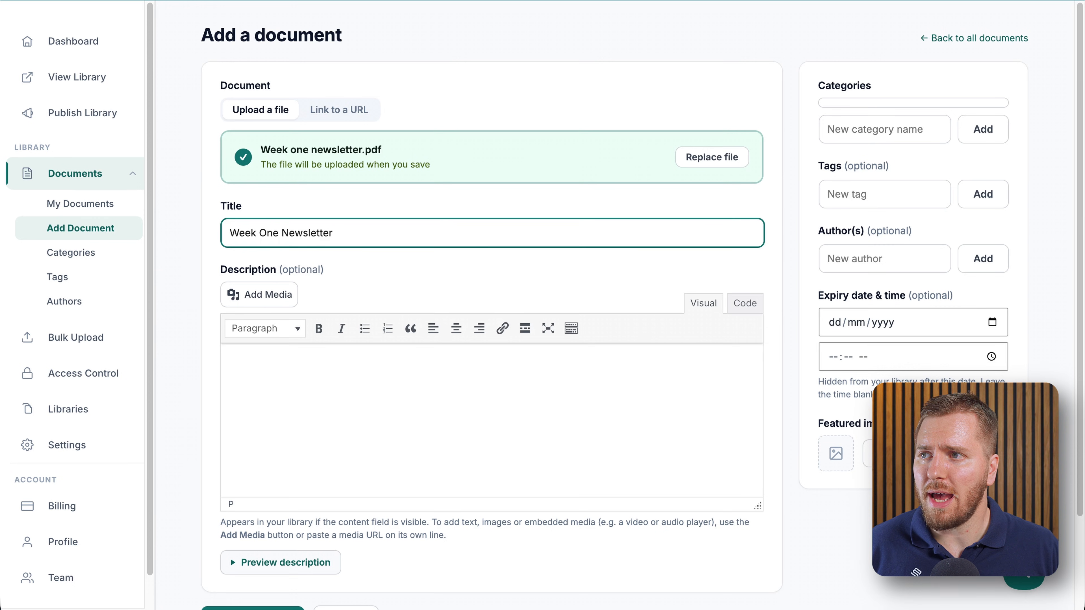
click(470, 398)
text(Welcome to the first newsletter of Summer 2026! We can't believe week one is already behind us, here's a quick look at what our campers got up to.)
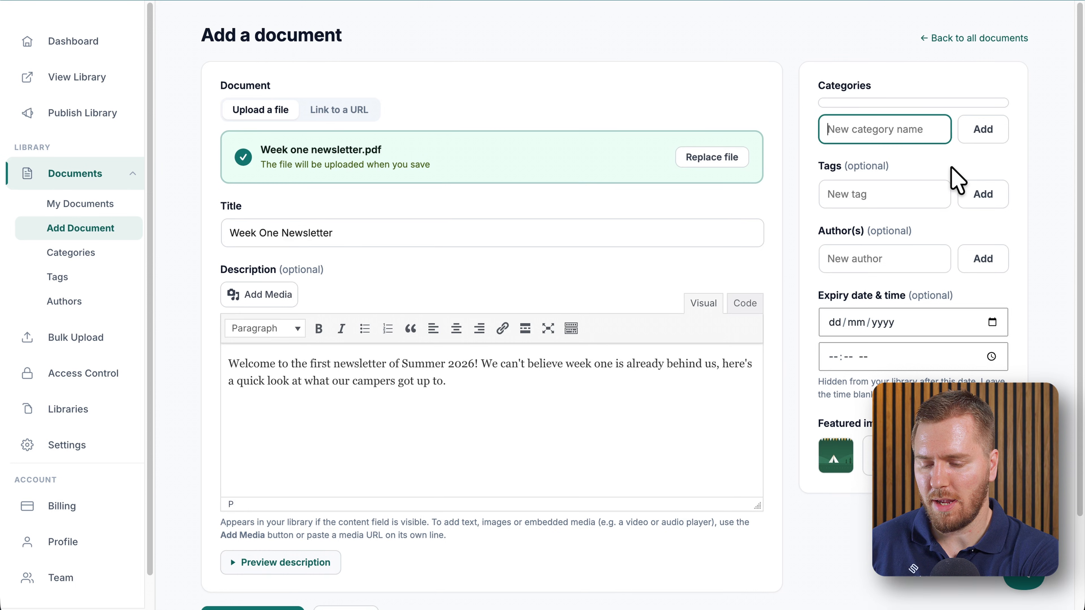
Assign the News category, the Newsletter tag and the author's first name to the newsletter, and add the document to the library
text(News)
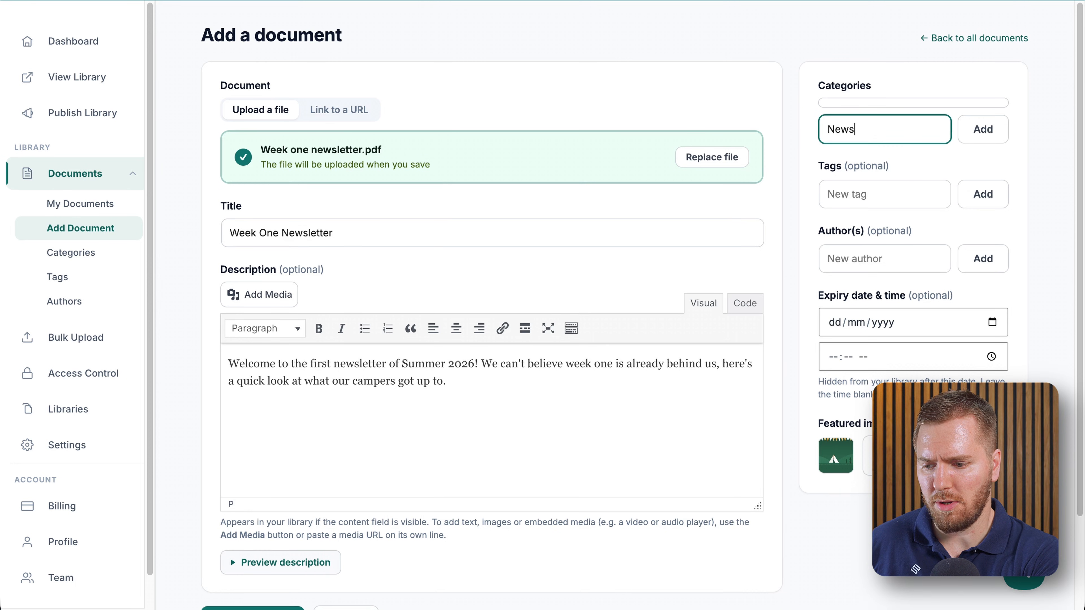
click(888, 194)
text(c)
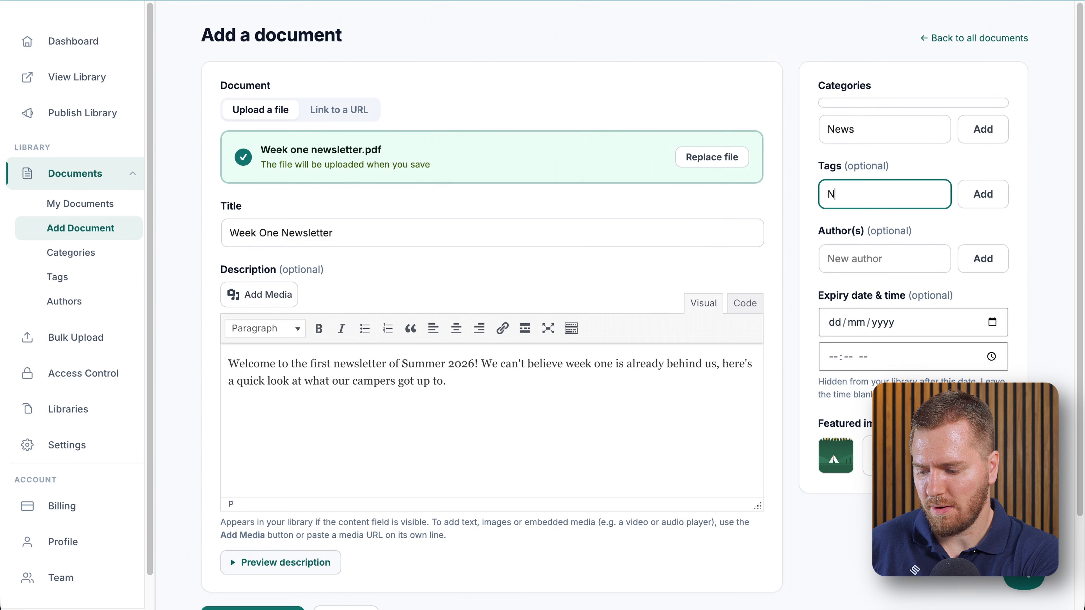
click(932, 259)
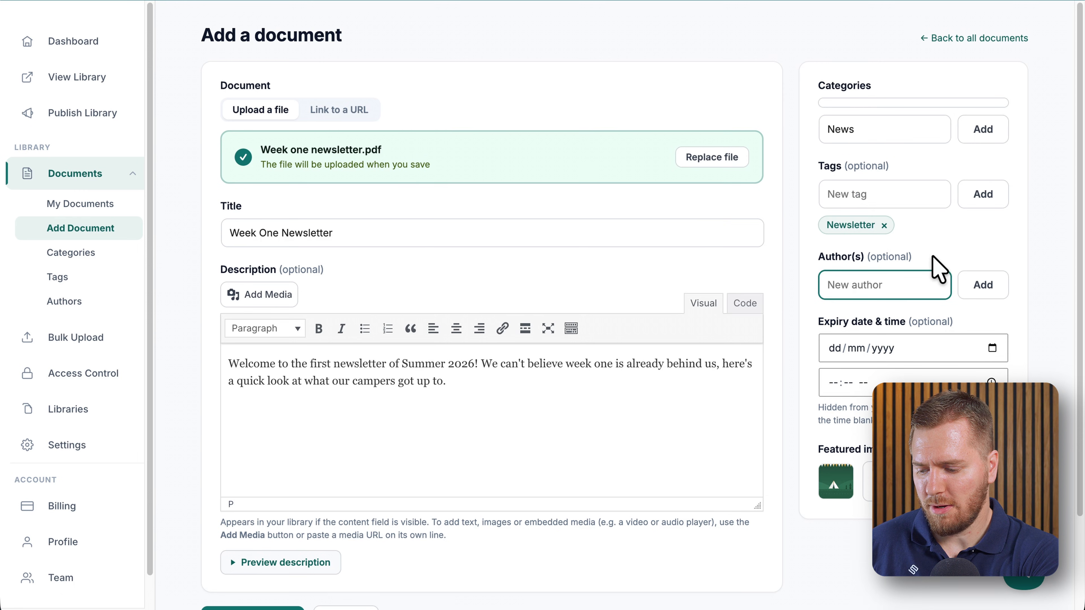
text(Sam)
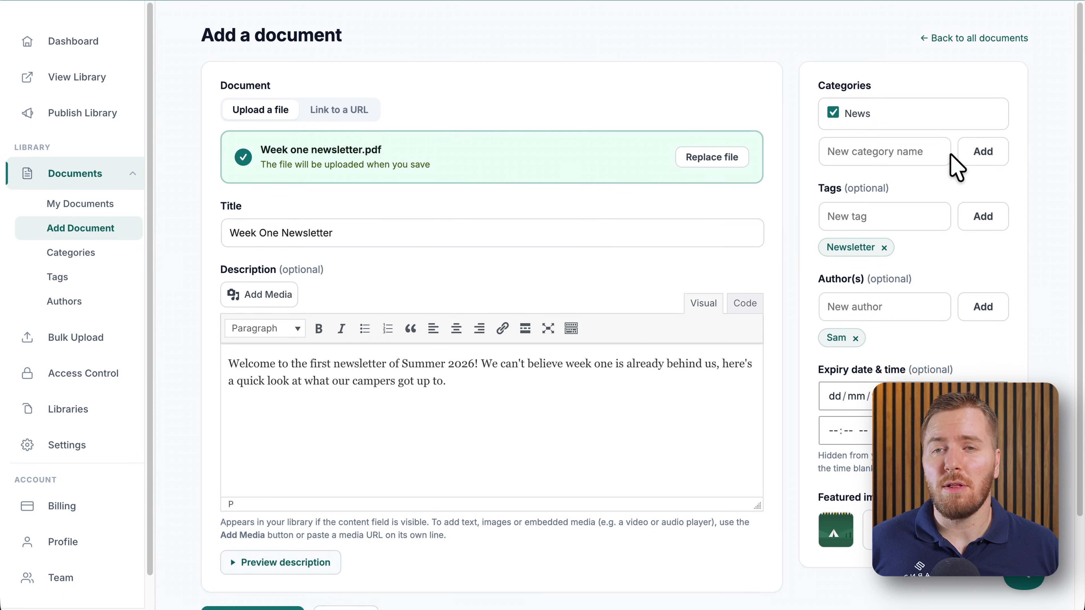
scroll(598, 319, down, 3)
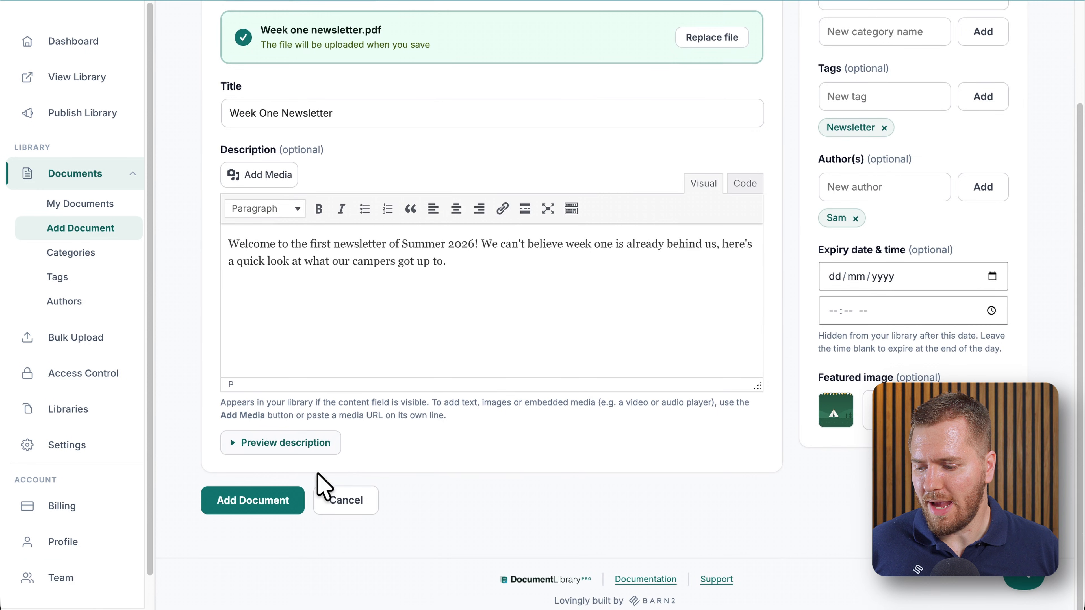
click(267, 500)
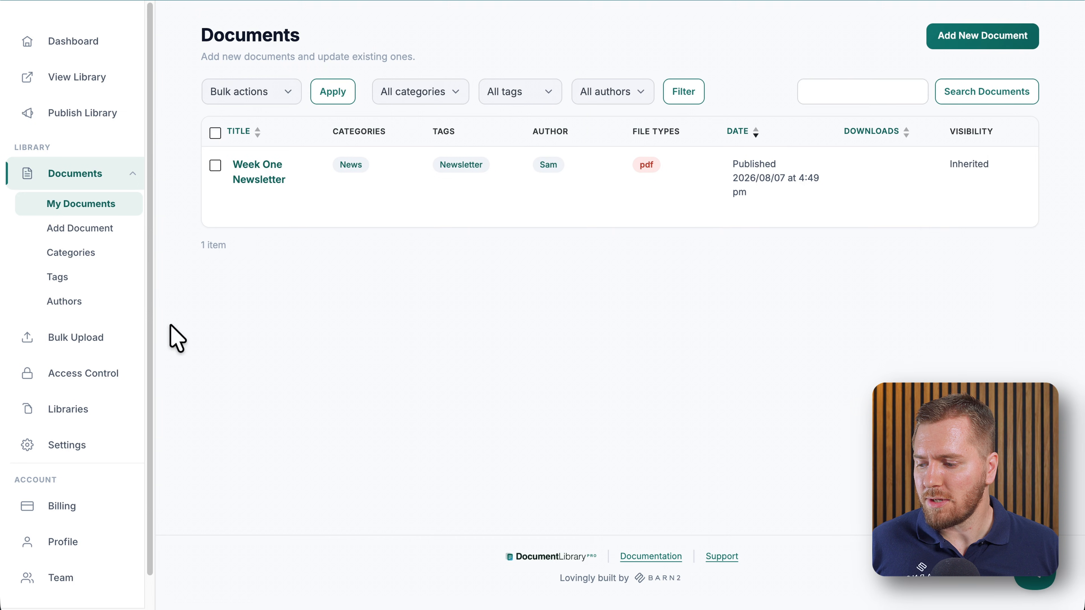
Bulk upload the four Sunrise Day Camp PDFs: Health & Emergency Form, Parent Handbook 2026, Registration Form 2026 and Volunteer Application
click(84, 339)
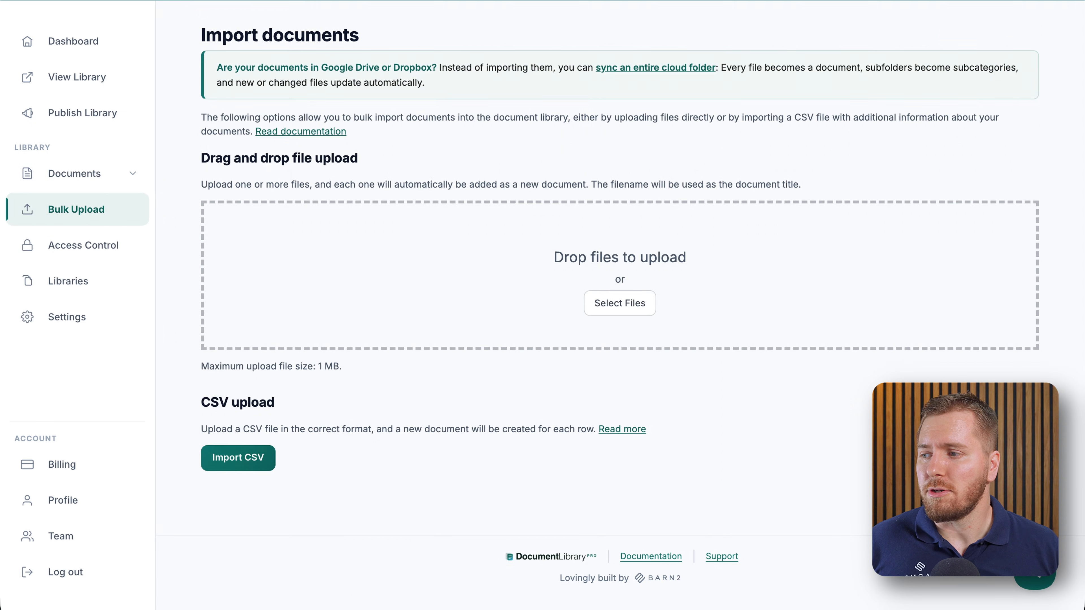
drag(479, 9, 504, 269)
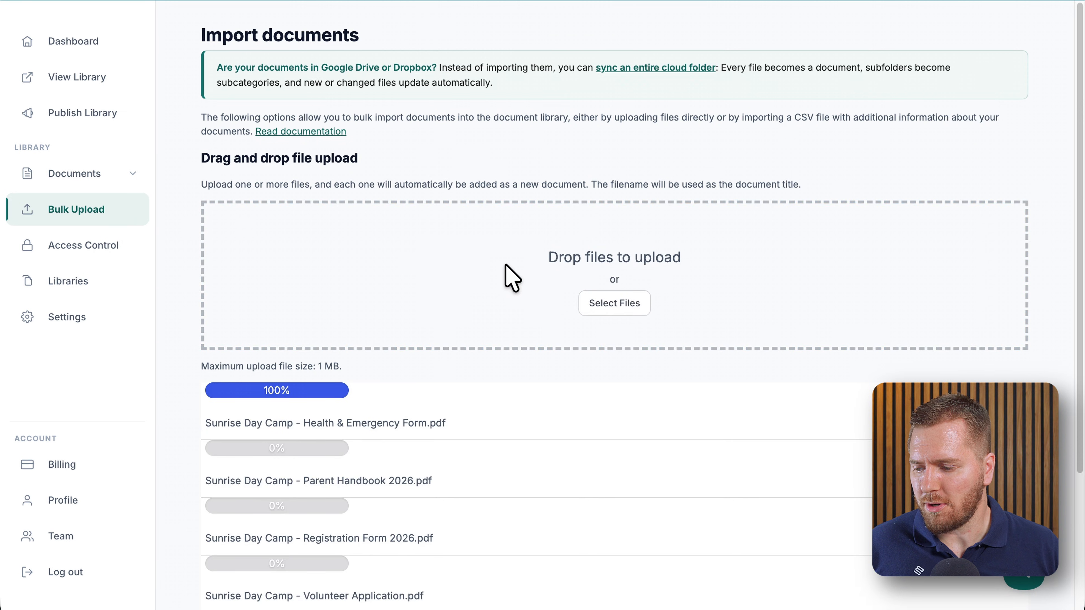
scroll(506, 276, down, 5)
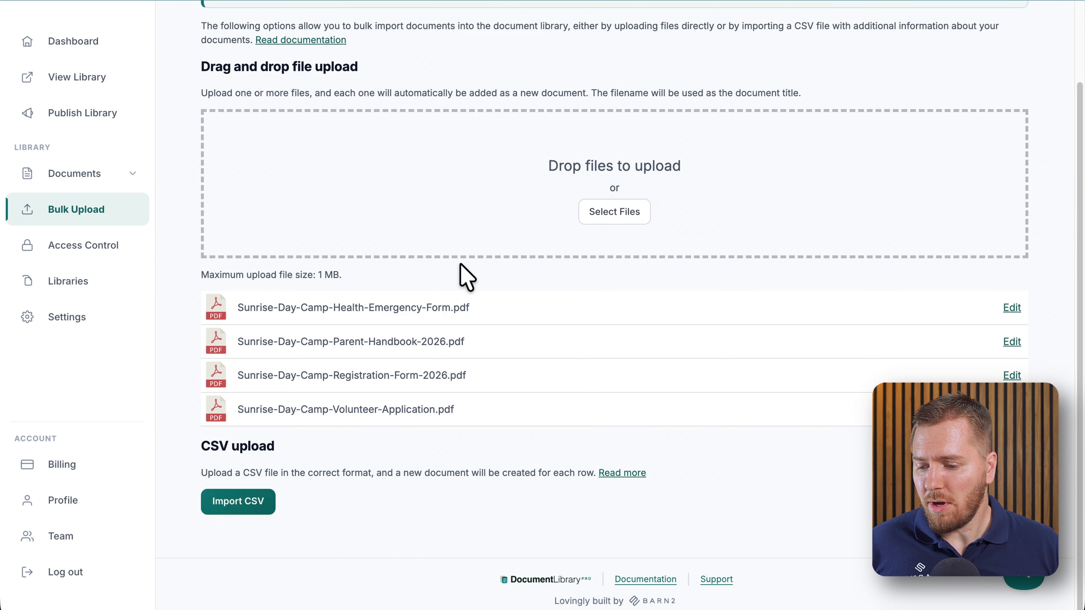
Edit the uploaded registration form document, titling it "Sunrise Day Camp Registration Form 2026", and save the changes
click(1011, 307)
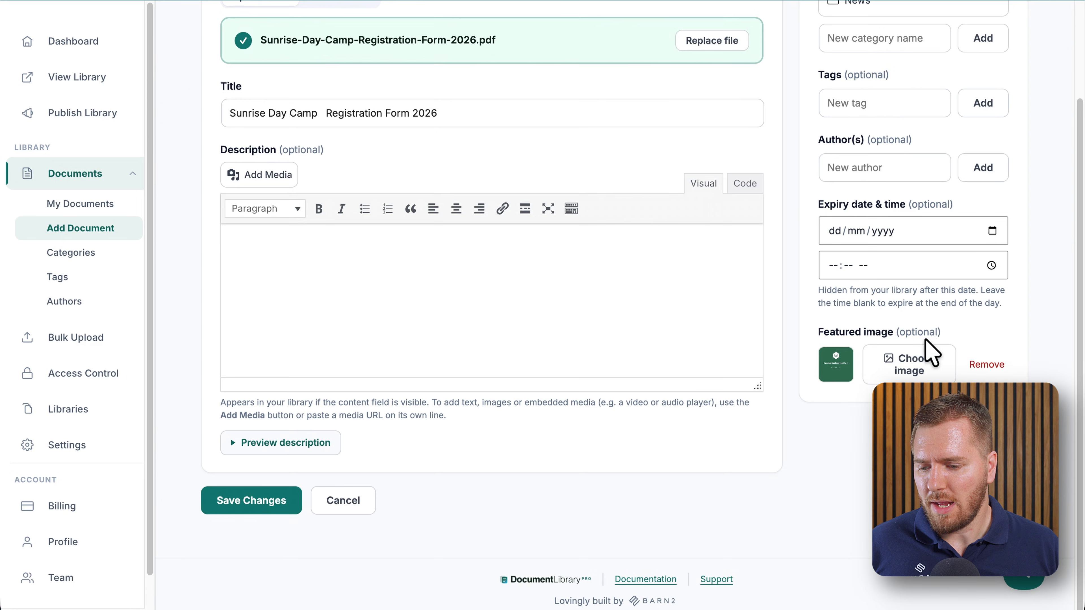
click(261, 502)
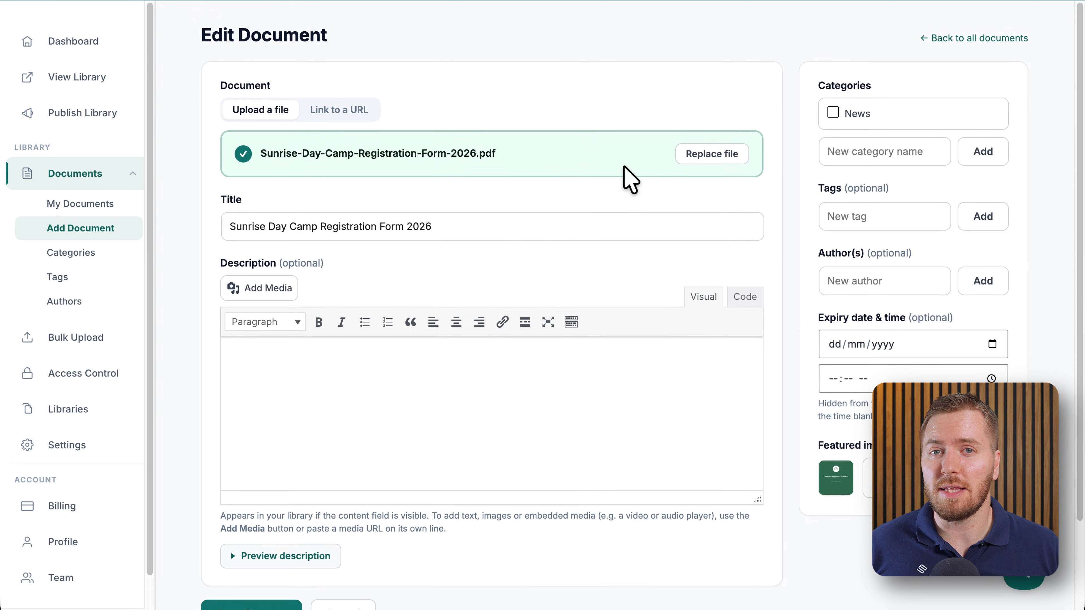
scroll(363, 300, down, 3)
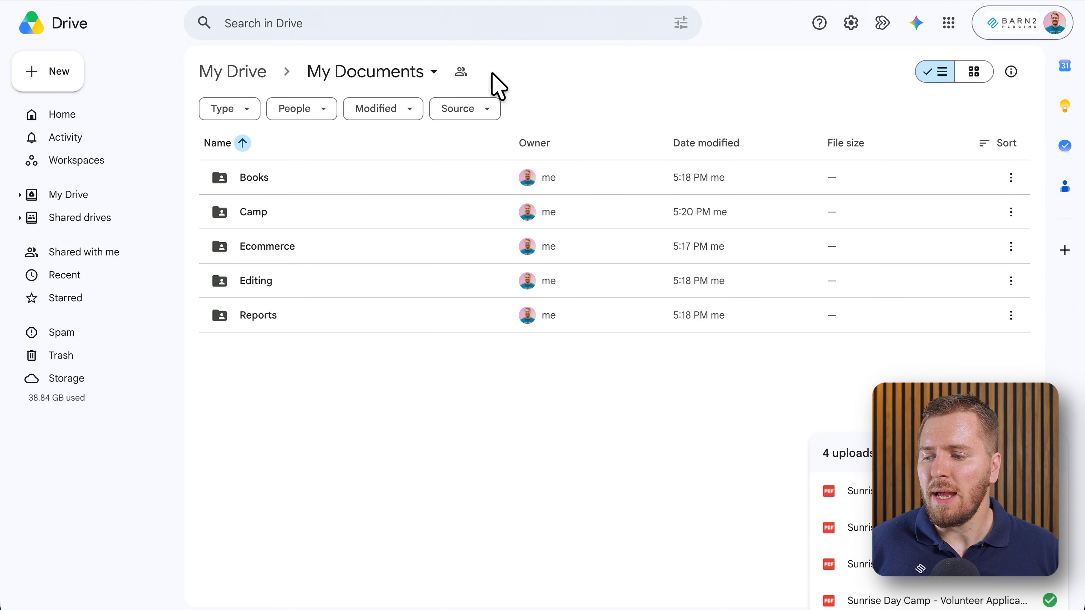
Copy the sharing link of the My Documents folder in Google Drive and return to Document Library Pro
click(462, 72)
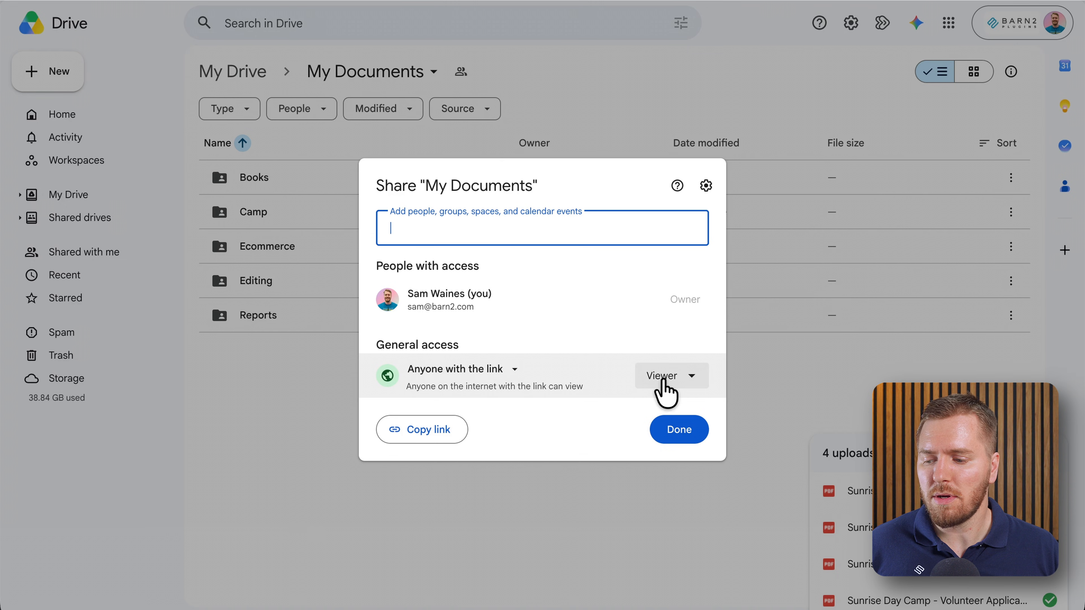
click(429, 431)
click(824, 106)
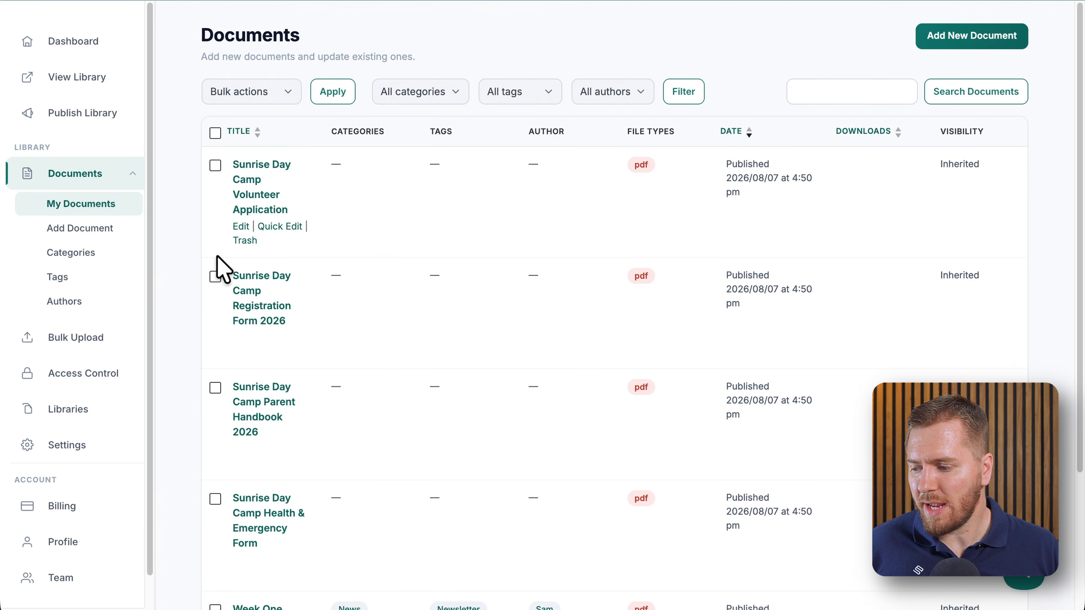
Add a document category named Google Drive that syncs with the shared cloud folder, using the copied folder link
click(80, 254)
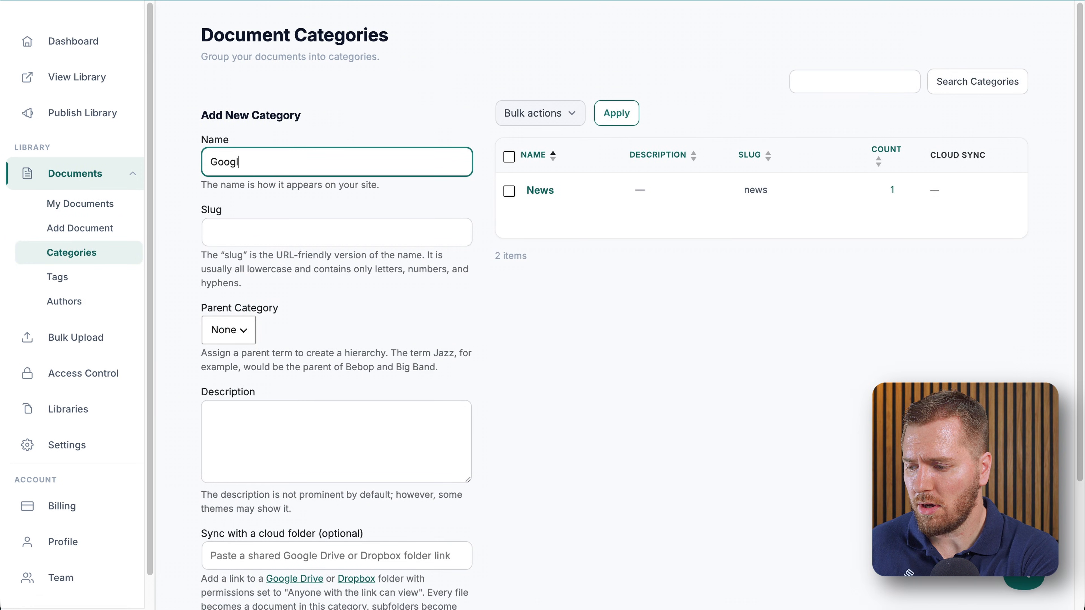
text(Google Drive)
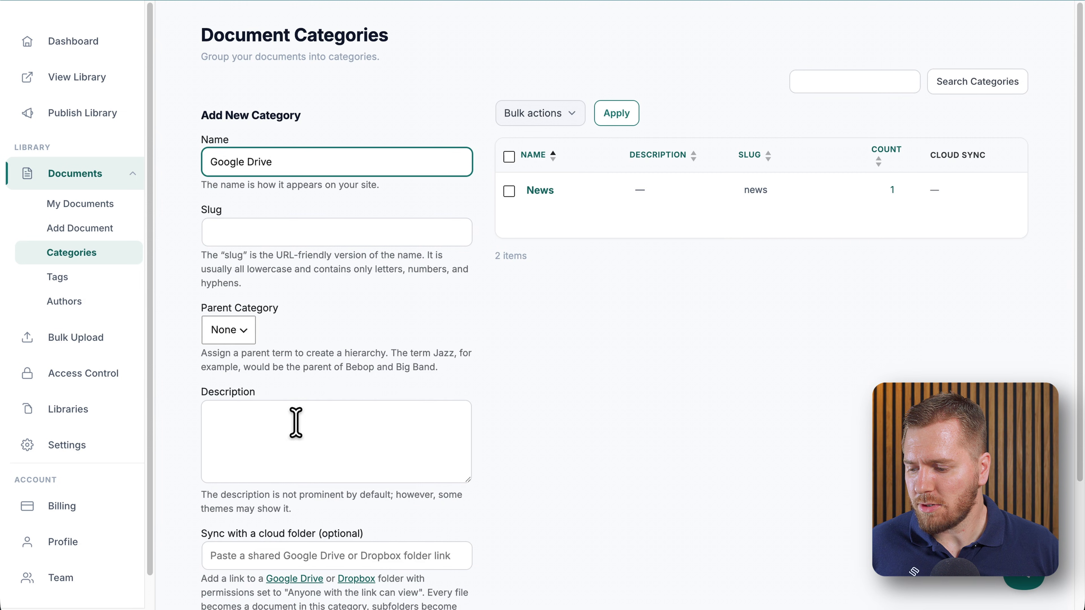
scroll(295, 421, down, 4)
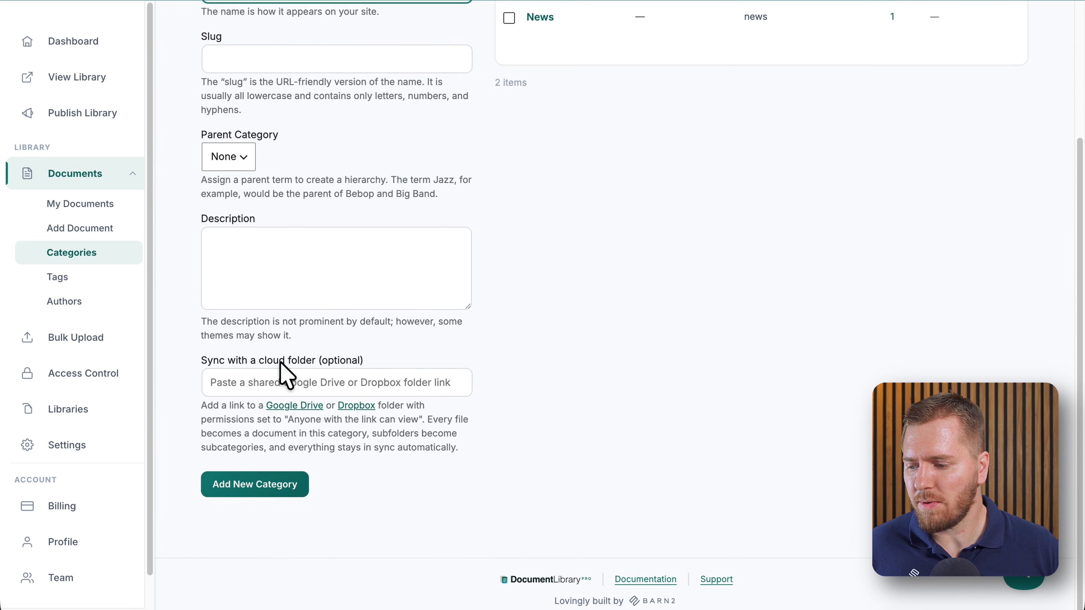
click(307, 380)
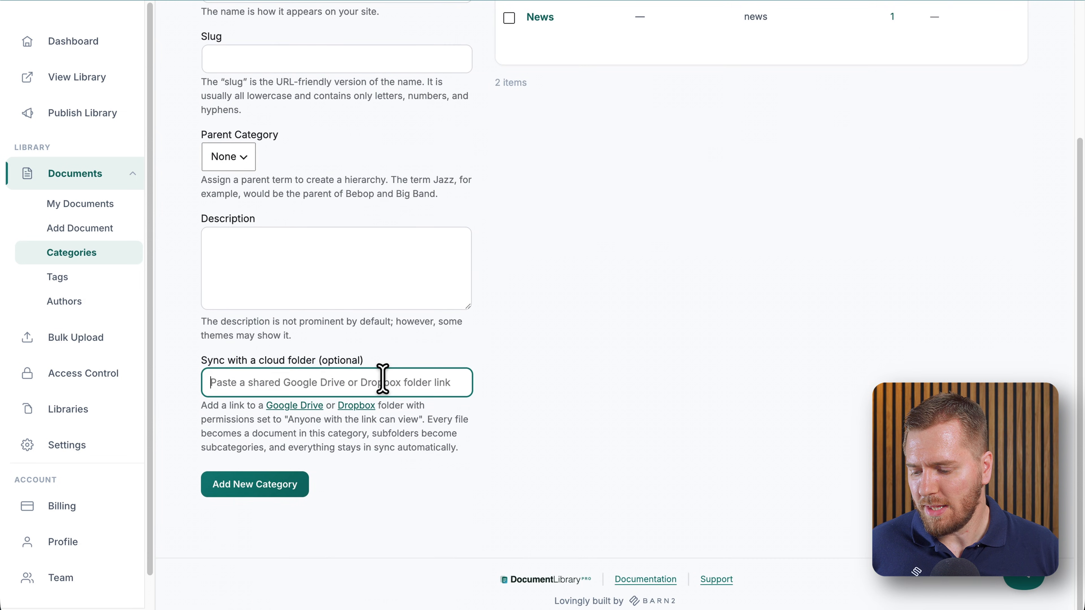
key(ctrl+v)
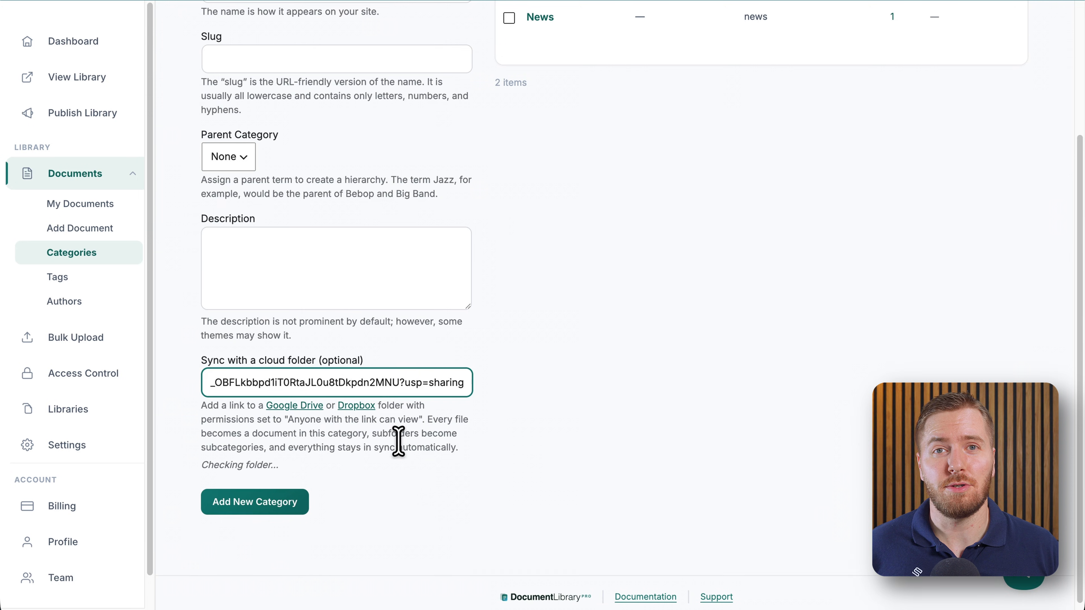
click(269, 518)
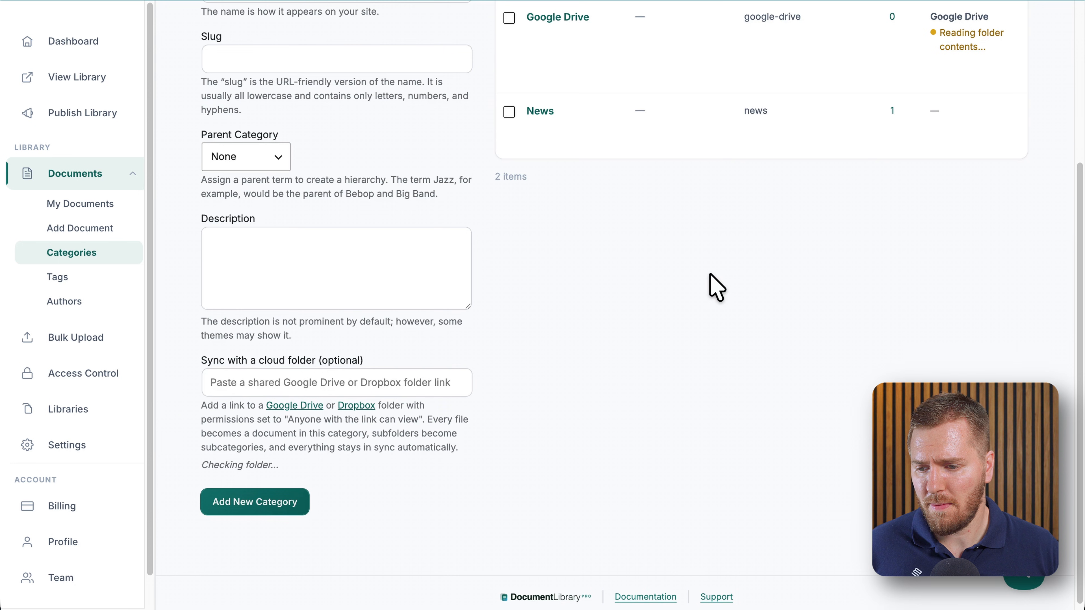
scroll(714, 286, up, 4)
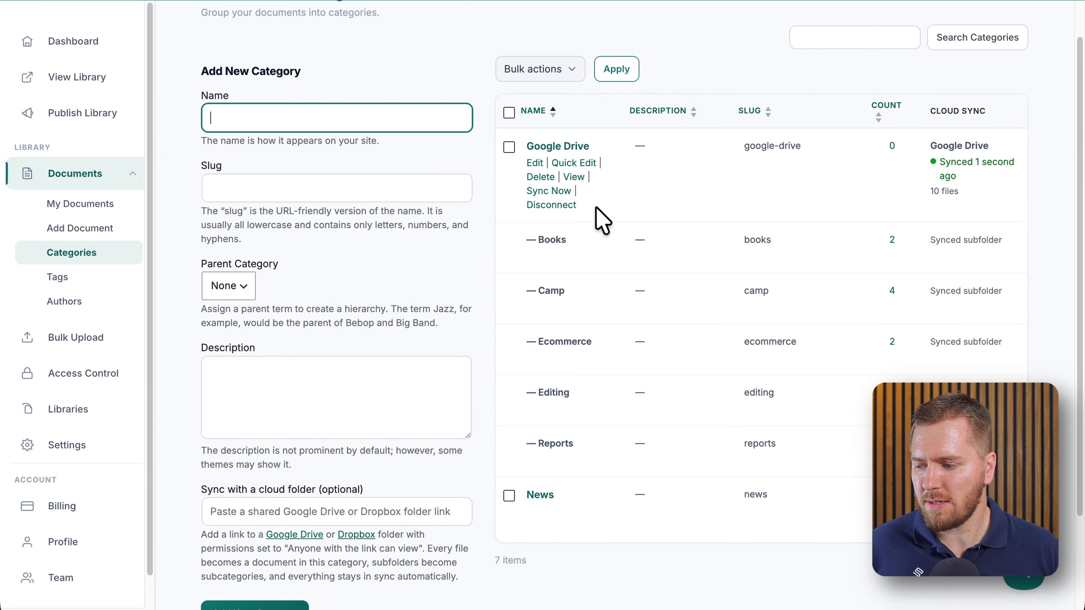
Look through the library's document list to examine the files synced from Google Drive and their categories
click(81, 205)
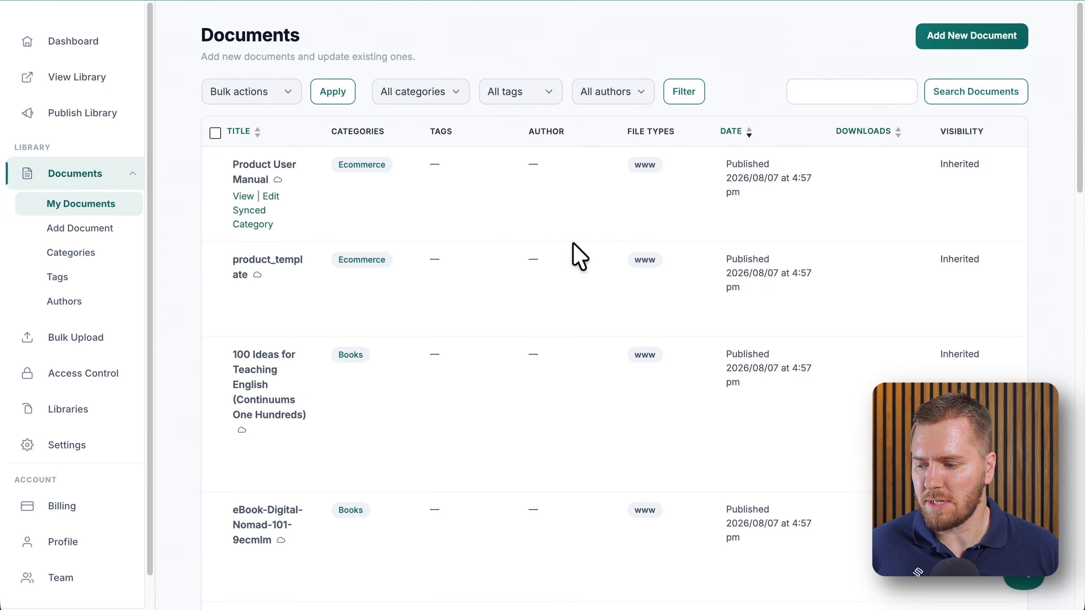
scroll(498, 263, down, 5)
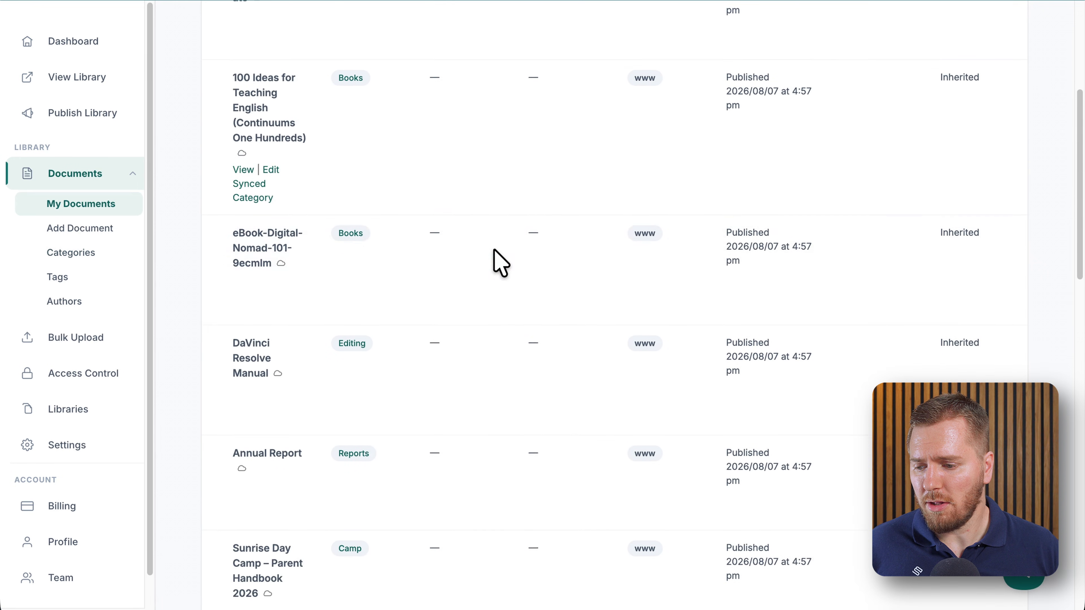
scroll(497, 263, down, 3)
scroll(509, 274, up, 2)
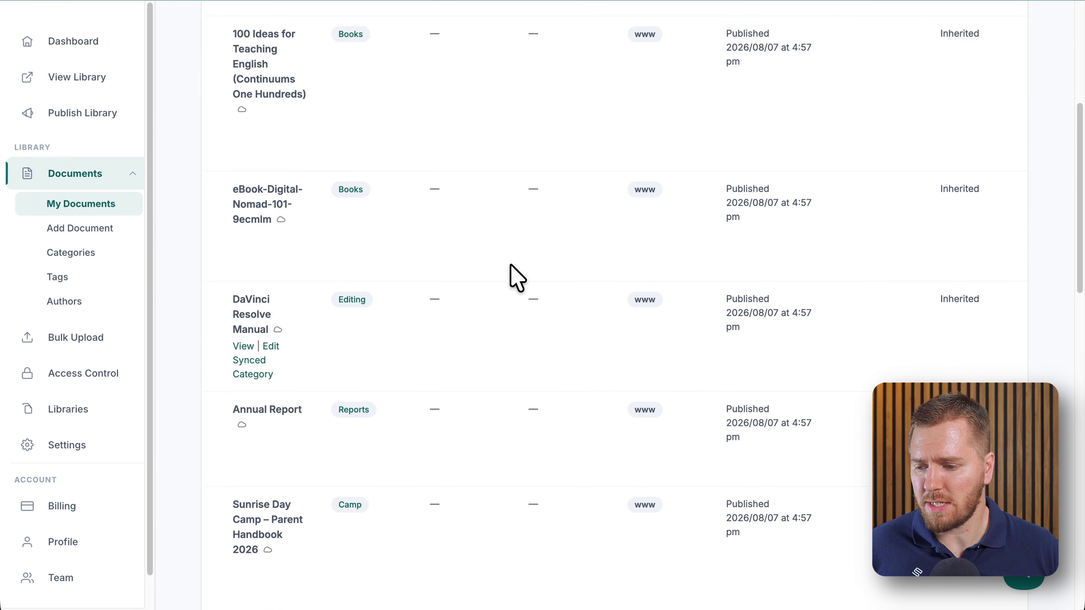
Add a document category named Forms
scroll(517, 278, up, 7)
scroll(515, 277, down, 1)
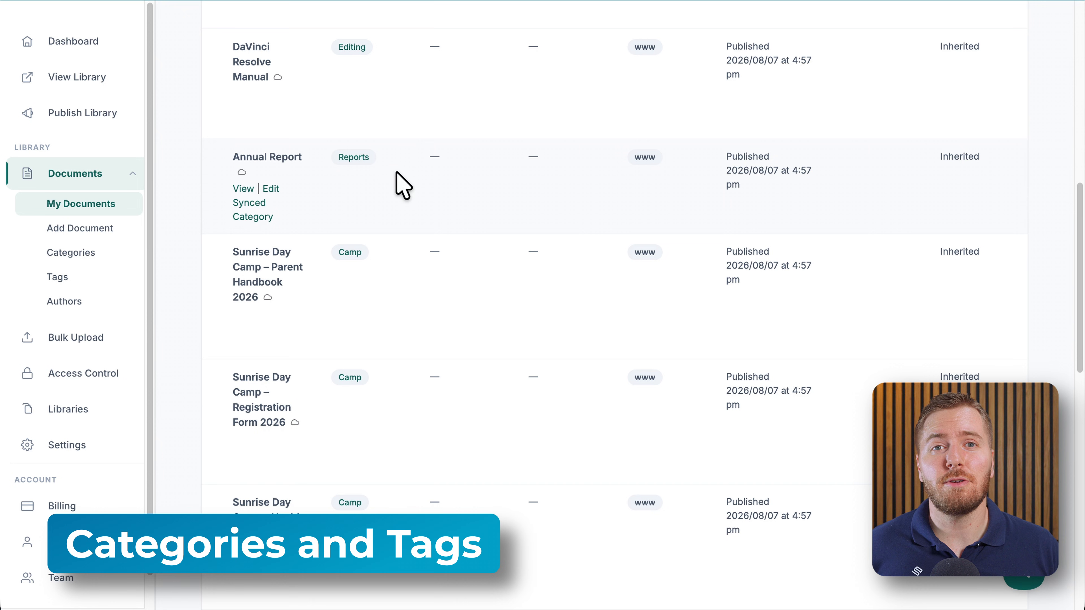
click(125, 258)
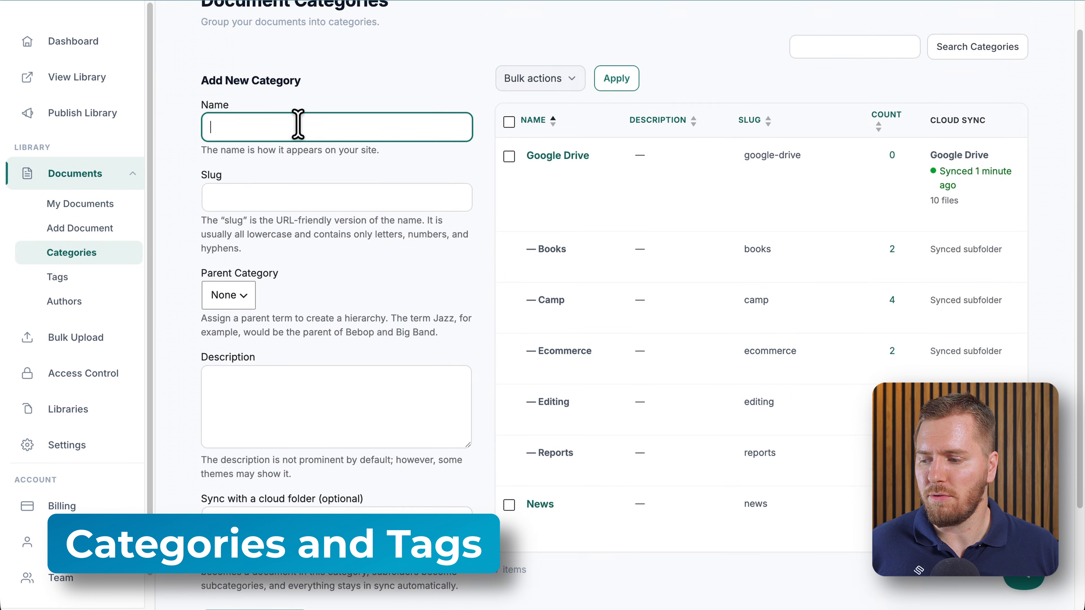
scroll(298, 122, up, 1)
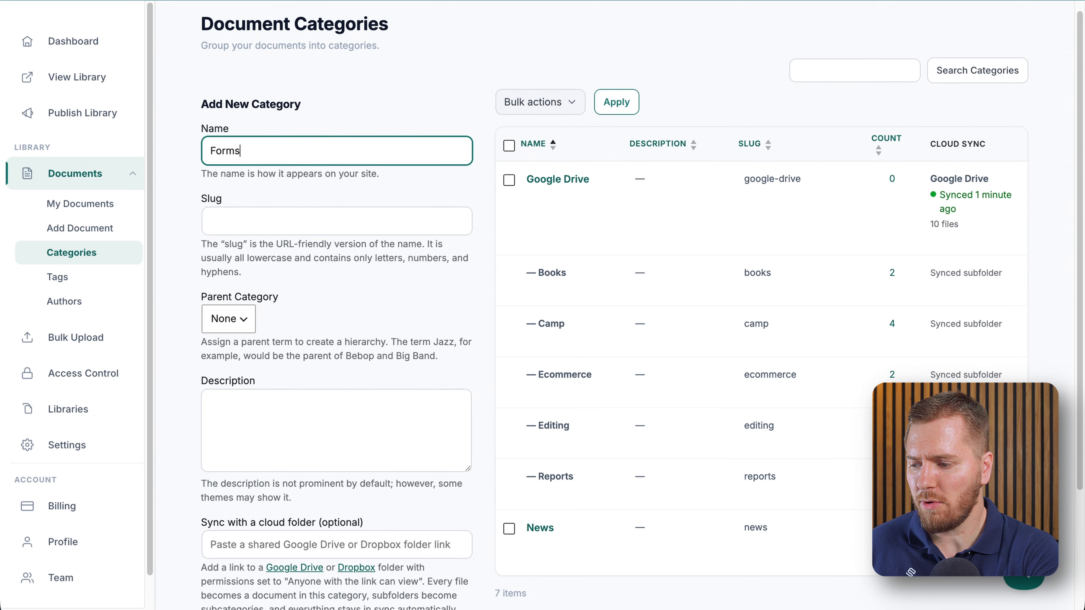
scroll(278, 295, down, 5)
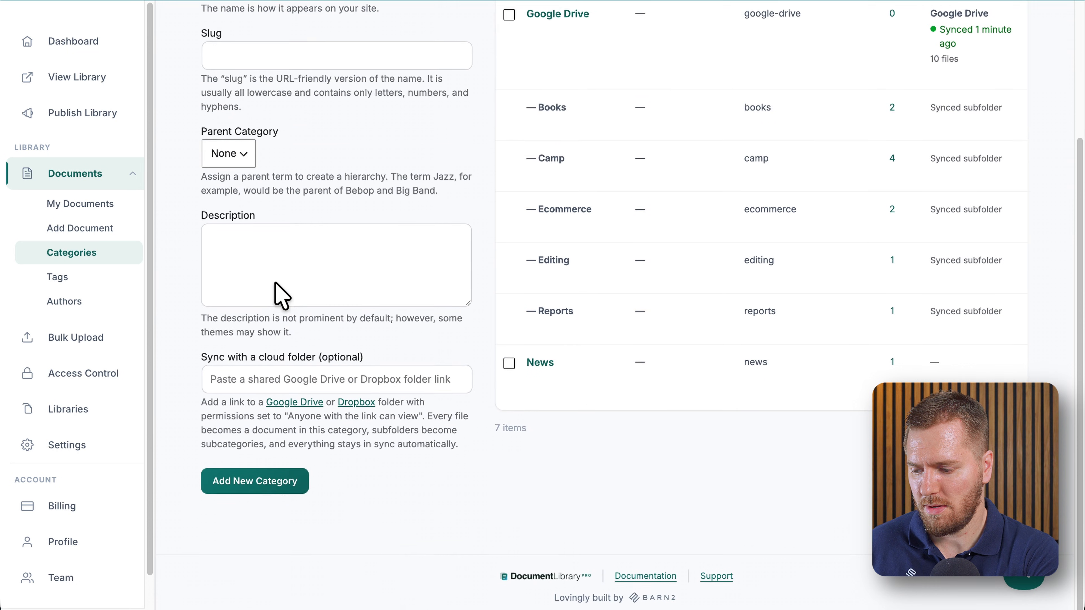
click(266, 498)
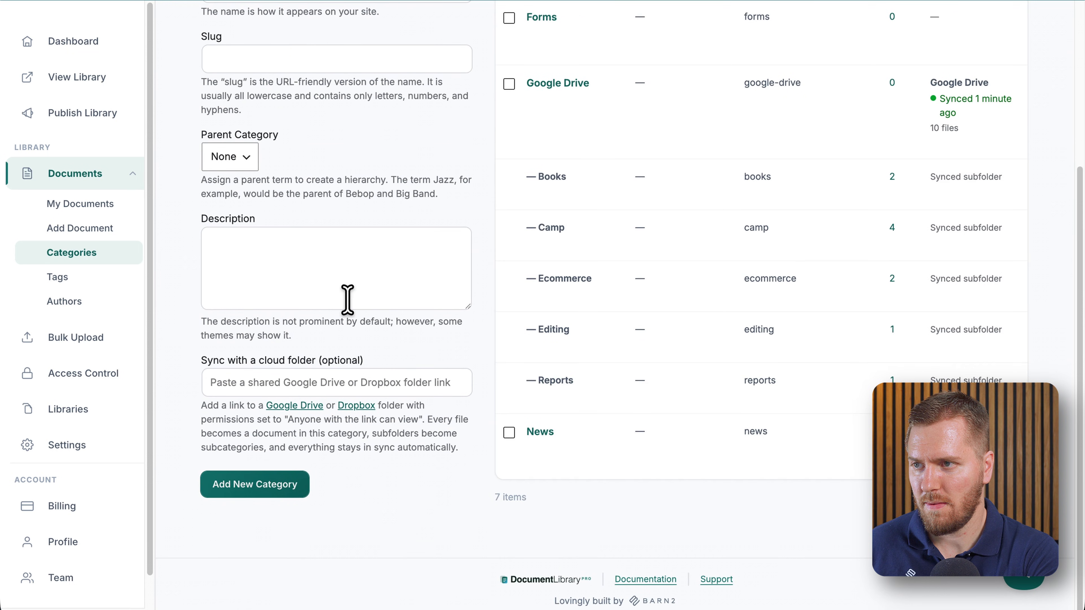
Add a document category named Handbook
text(Handbook)
scroll(322, 266, down, 3)
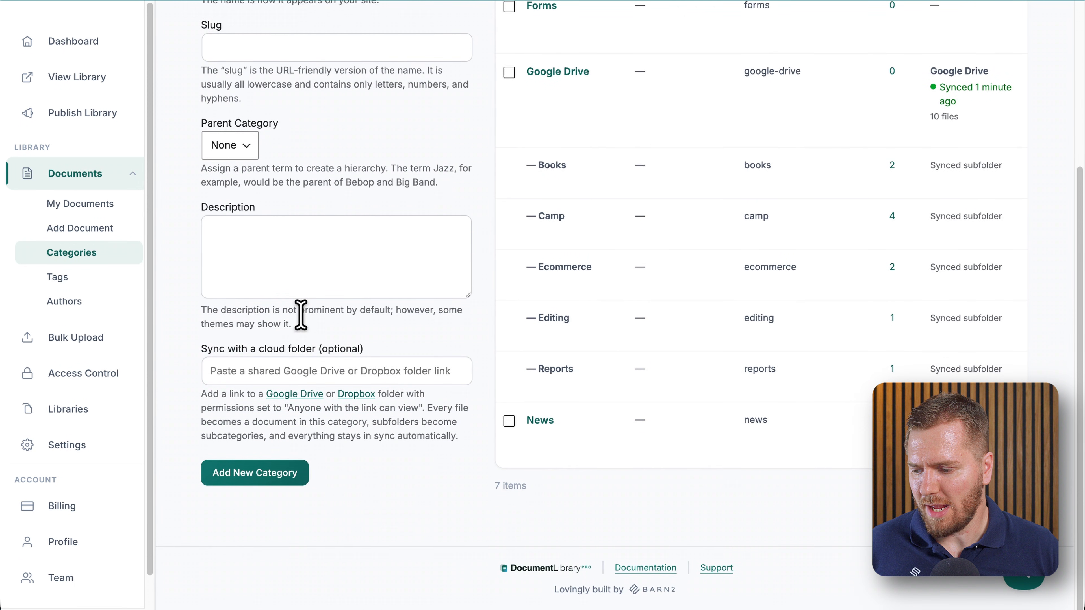
click(256, 491)
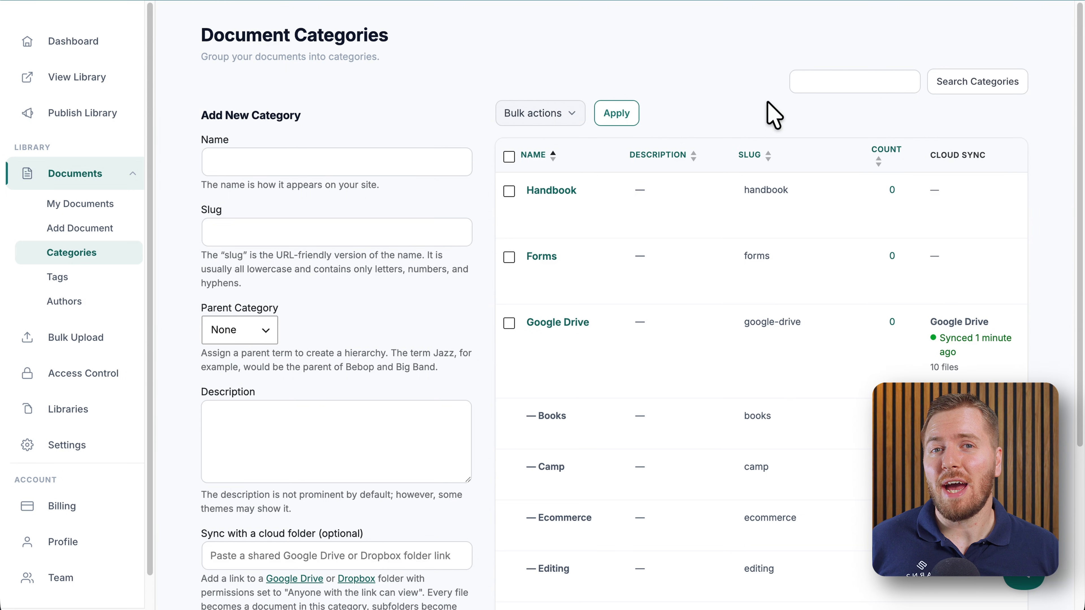
scroll(460, 254, down, 2)
scroll(478, 252, up, 2)
scroll(474, 240, down, 2)
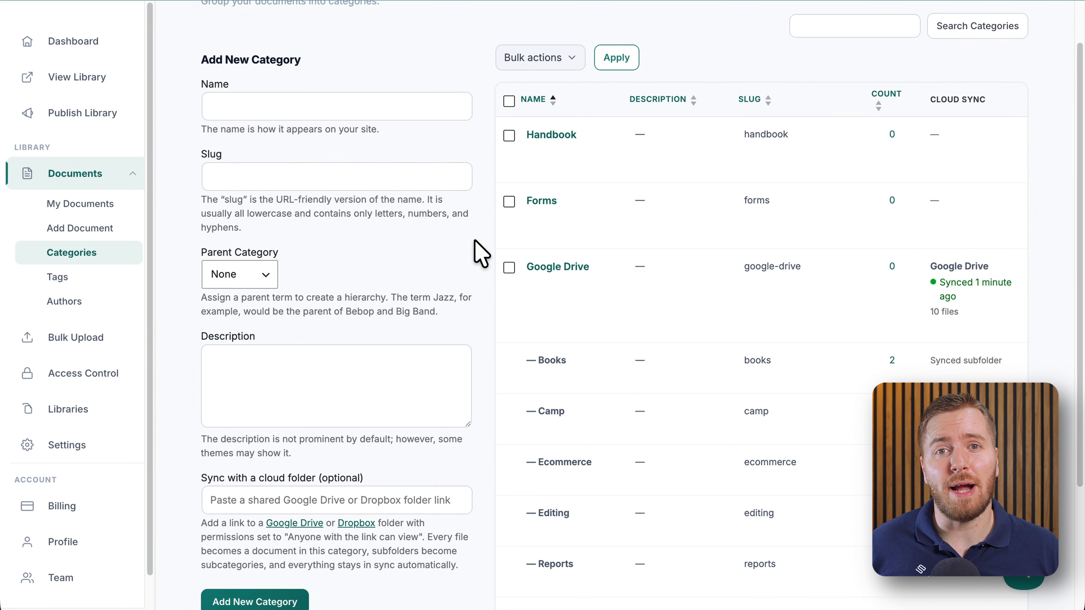
Bulk edit the uploaded Sunrise Day Camp volunteer application, registration form and health & emergency form to assign them the Forms category
click(80, 204)
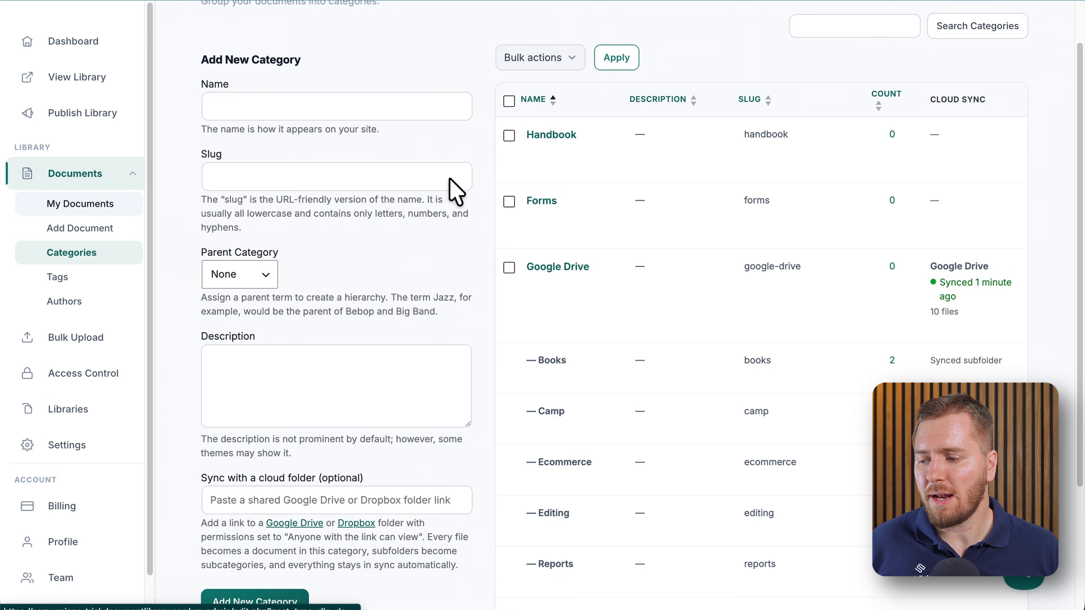
scroll(385, 188, down, 20)
click(215, 91)
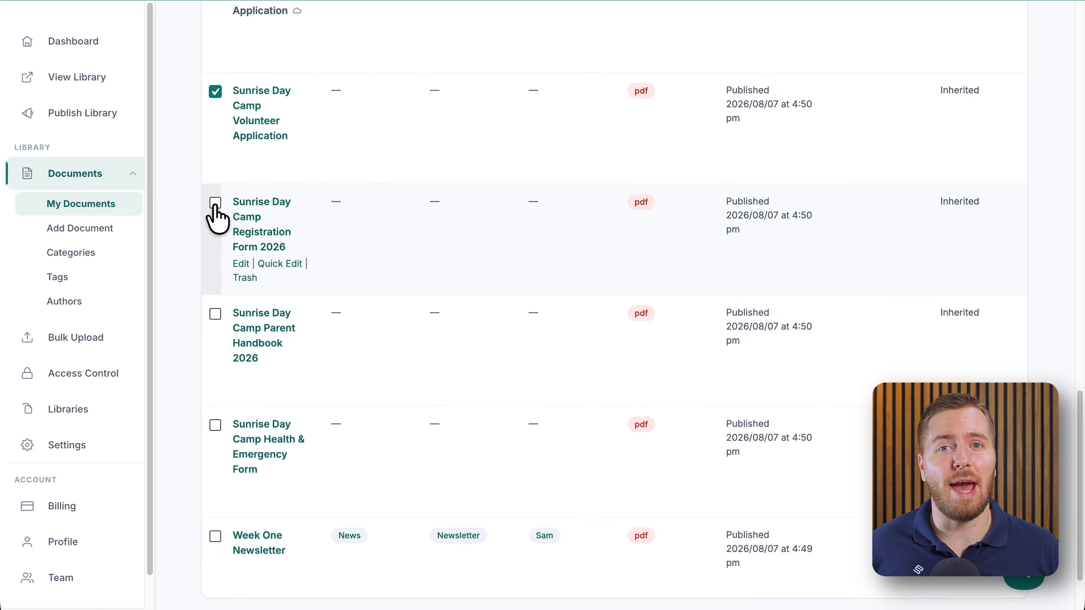
click(215, 425)
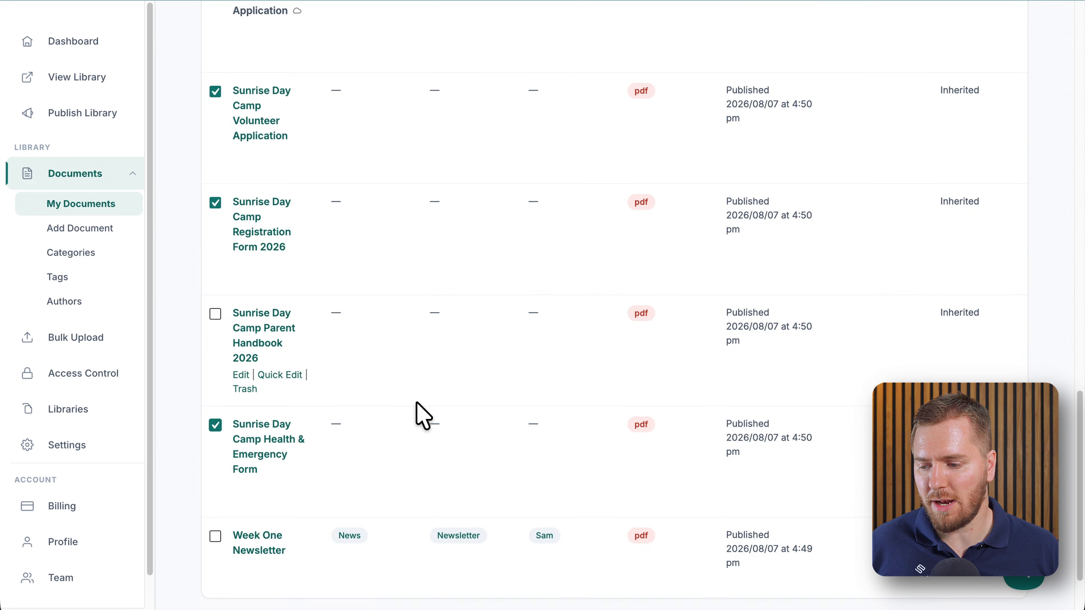
scroll(355, 327, up, 20)
click(283, 95)
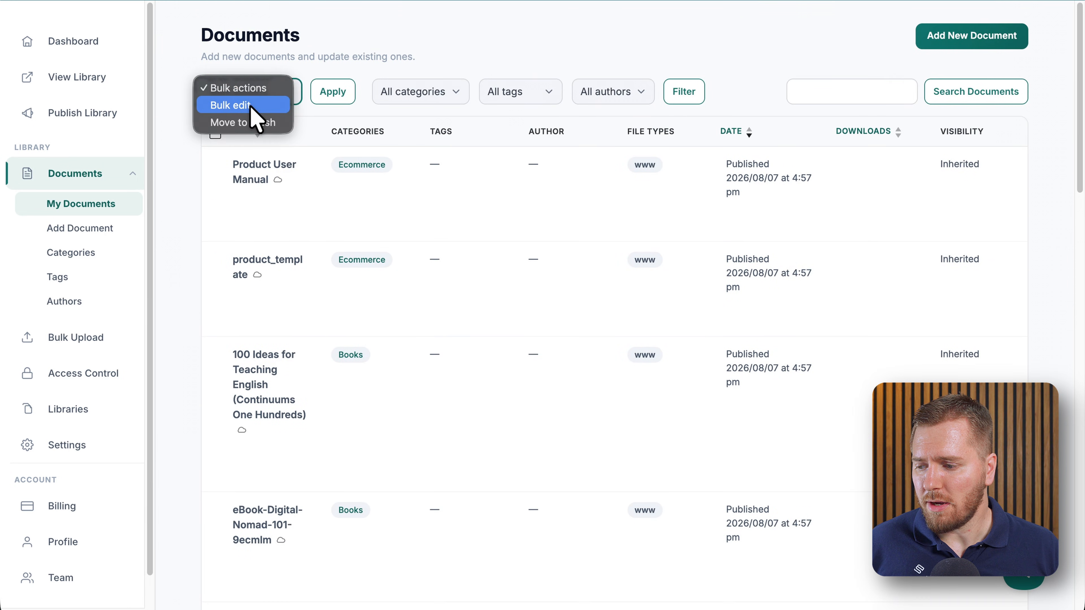
click(256, 107)
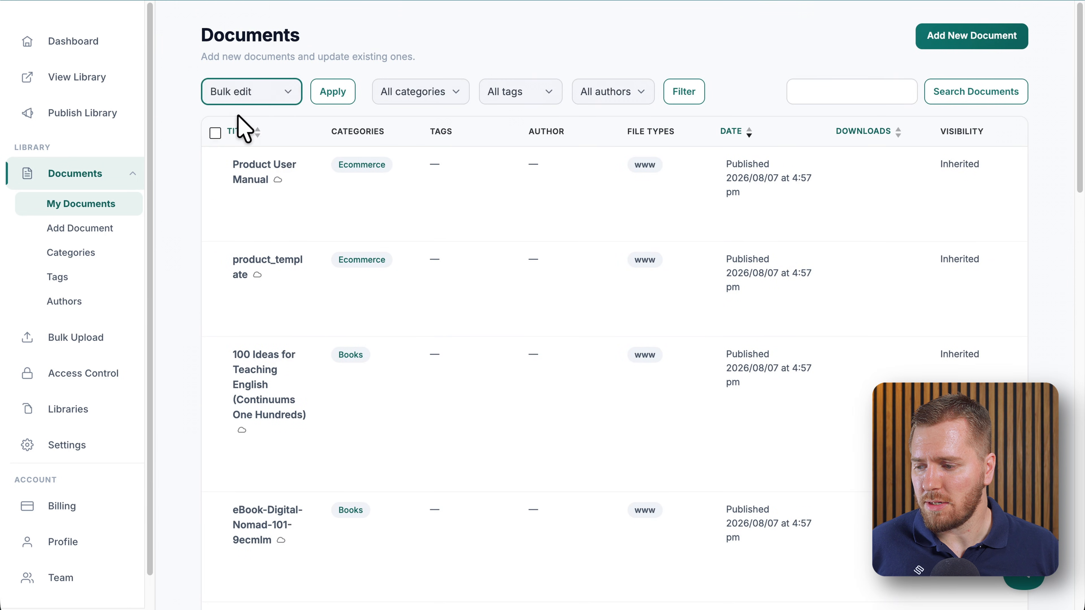
click(328, 99)
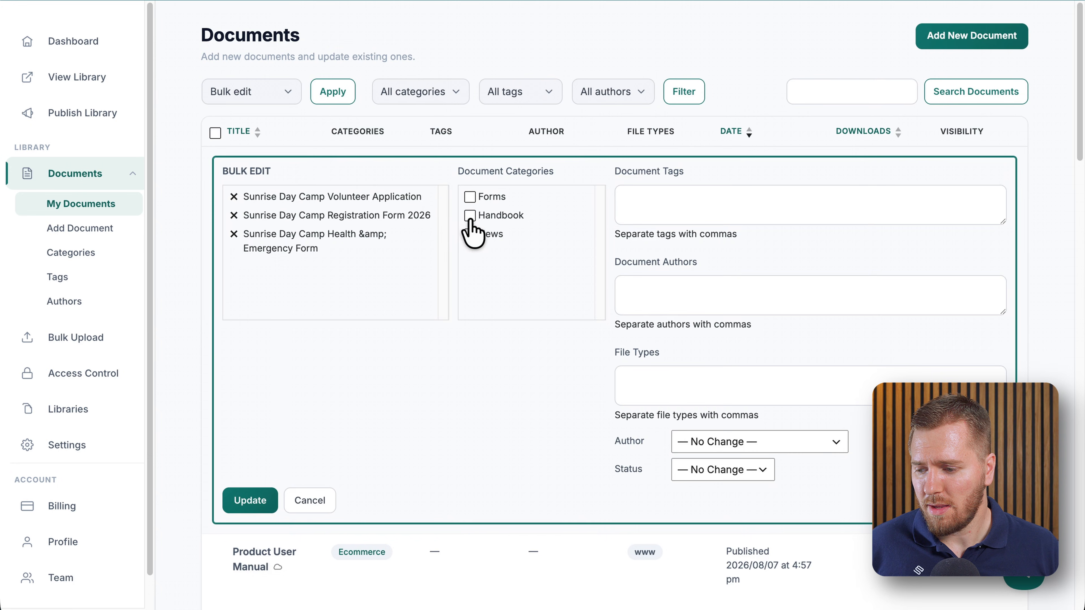
click(469, 197)
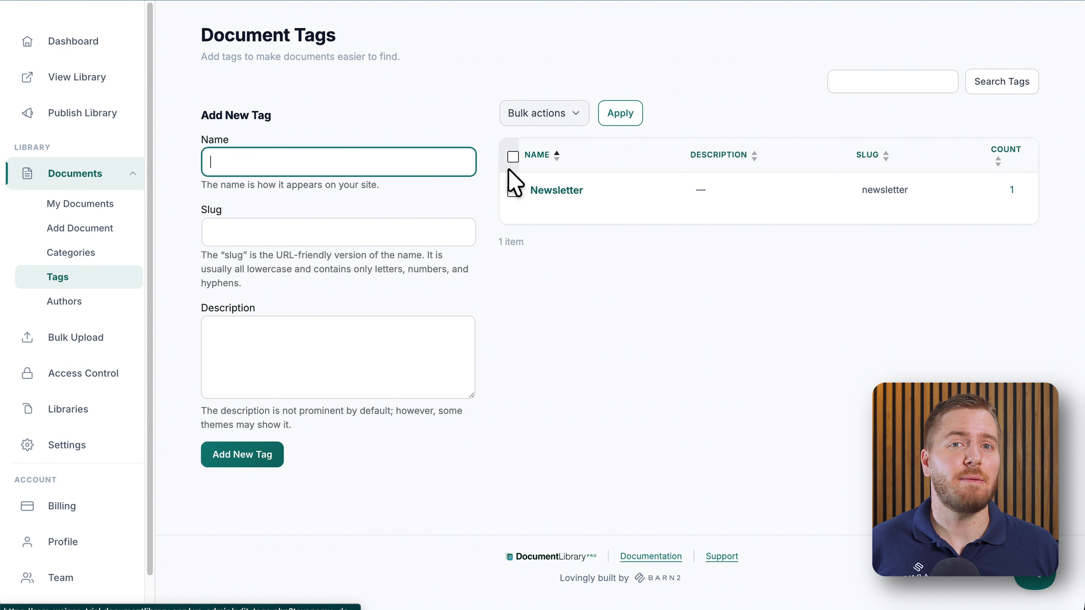
Add a document tag named 2026
text(2026)
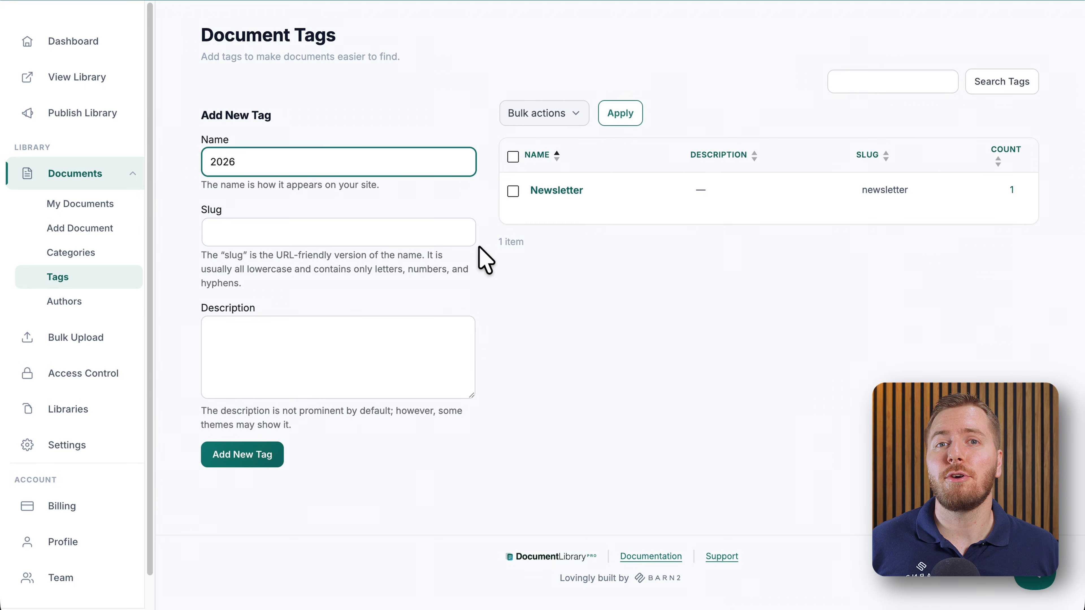
click(256, 455)
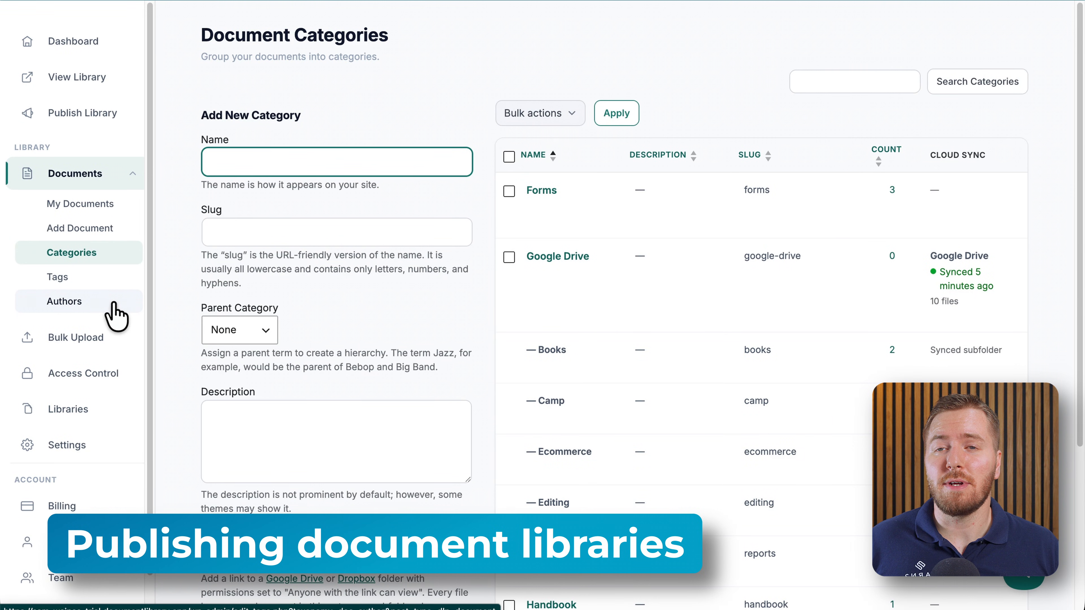
Start creating a new document library and name it Camp
click(72, 411)
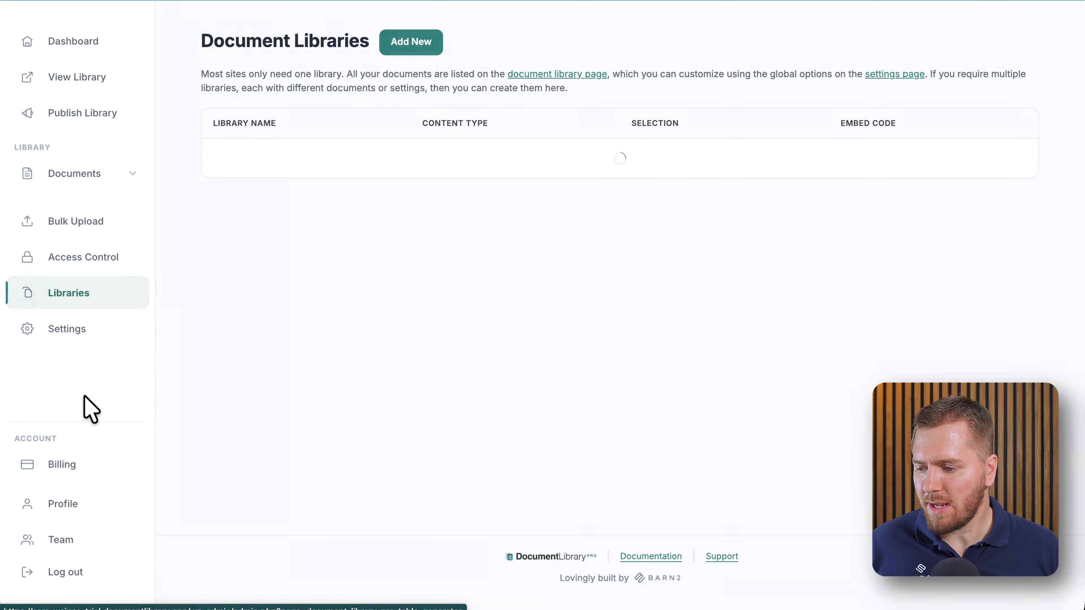
click(642, 250)
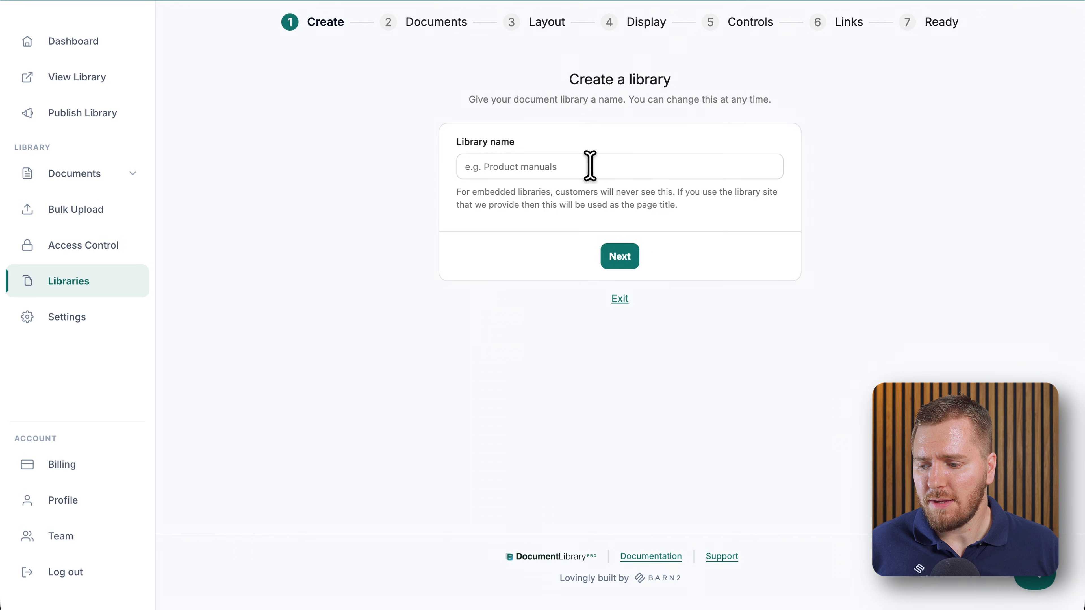
click(576, 167)
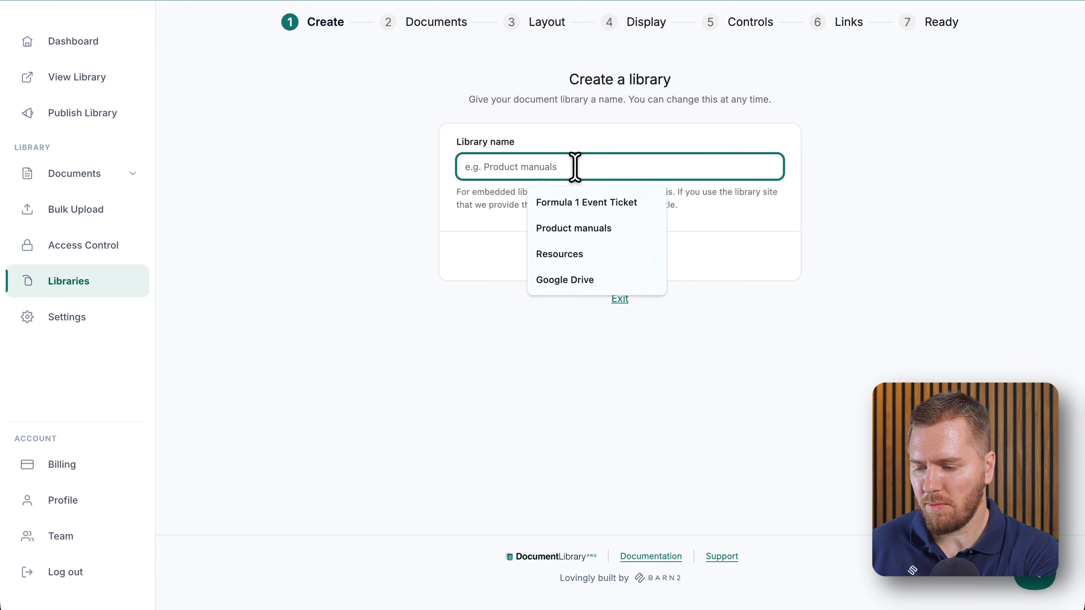
text(Camp)
click(617, 258)
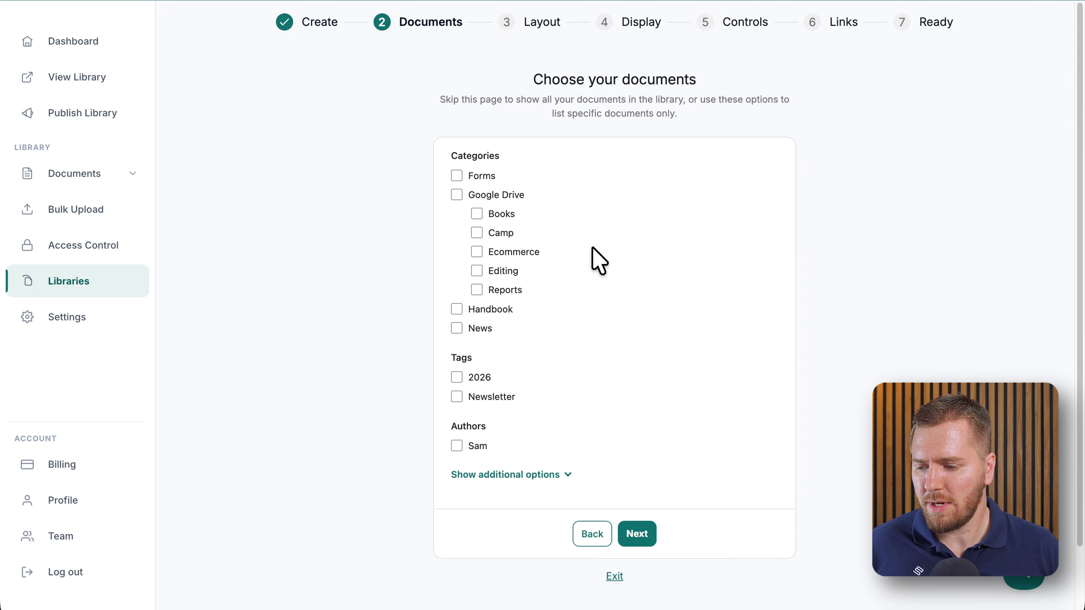
Limit the Camp library to the Forms, Handbook and News categories and the 2026 and Newsletter tags
click(456, 309)
click(457, 176)
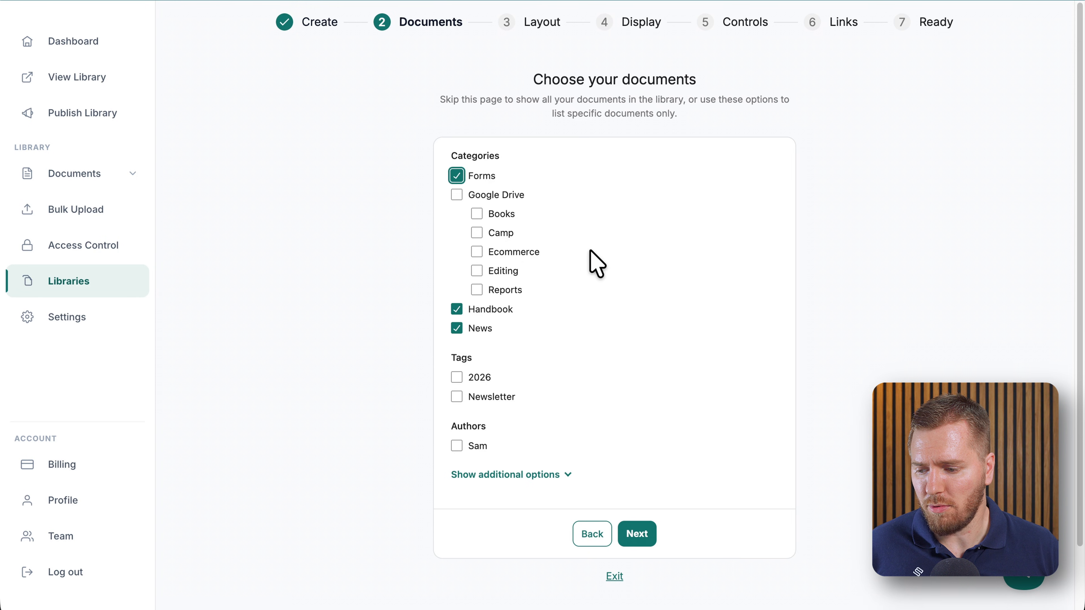
click(457, 396)
scroll(493, 417, down, 3)
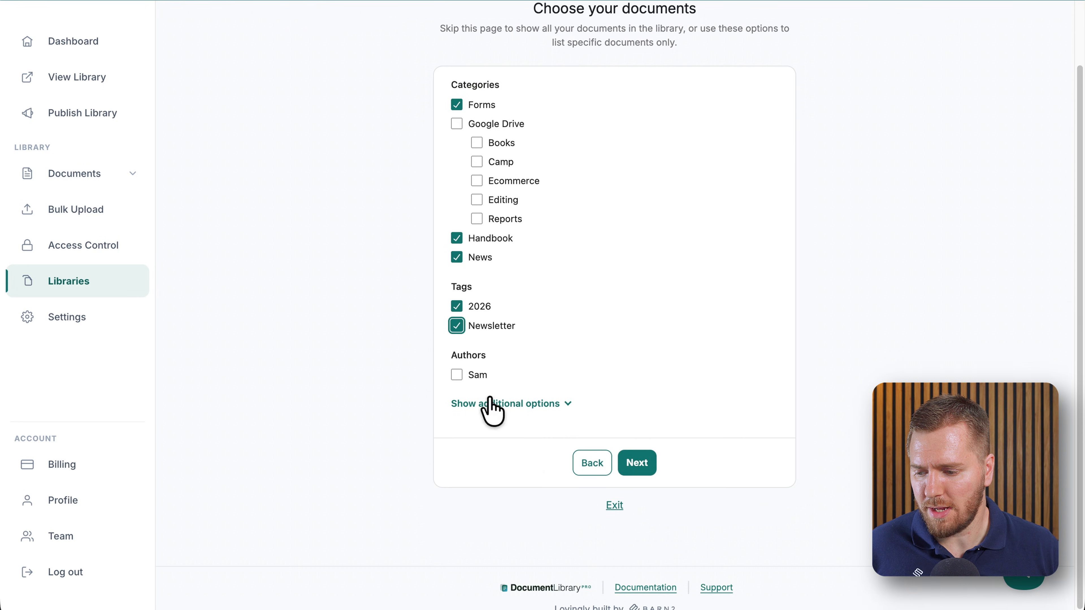
scroll(641, 356, up, 3)
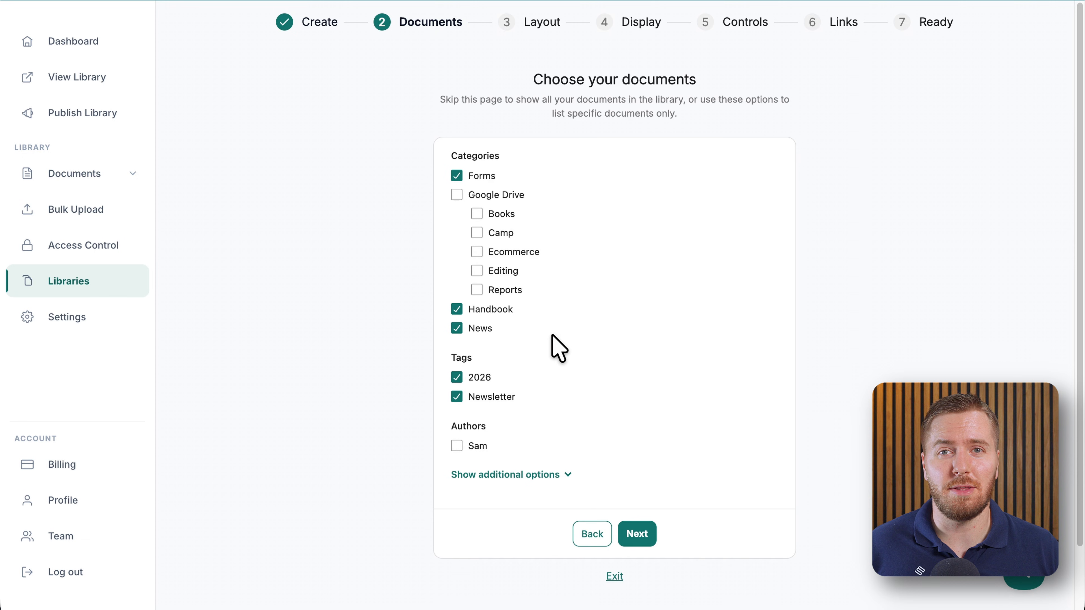
click(636, 539)
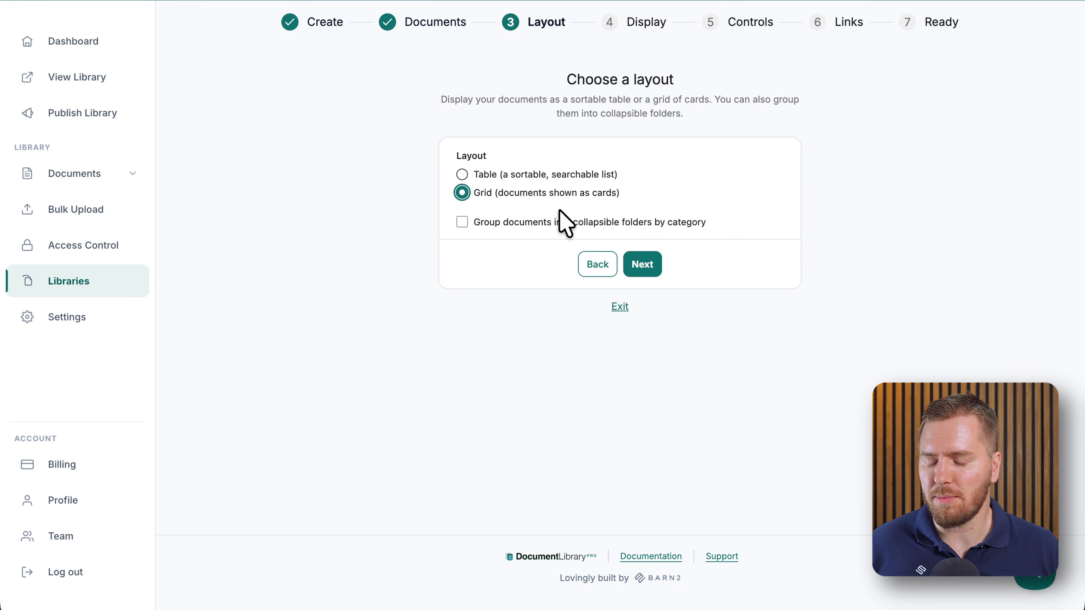
Use the grid layout for the library, include file type and date on the cards, and show 20 documents per page
click(644, 267)
scroll(563, 269, down, 2)
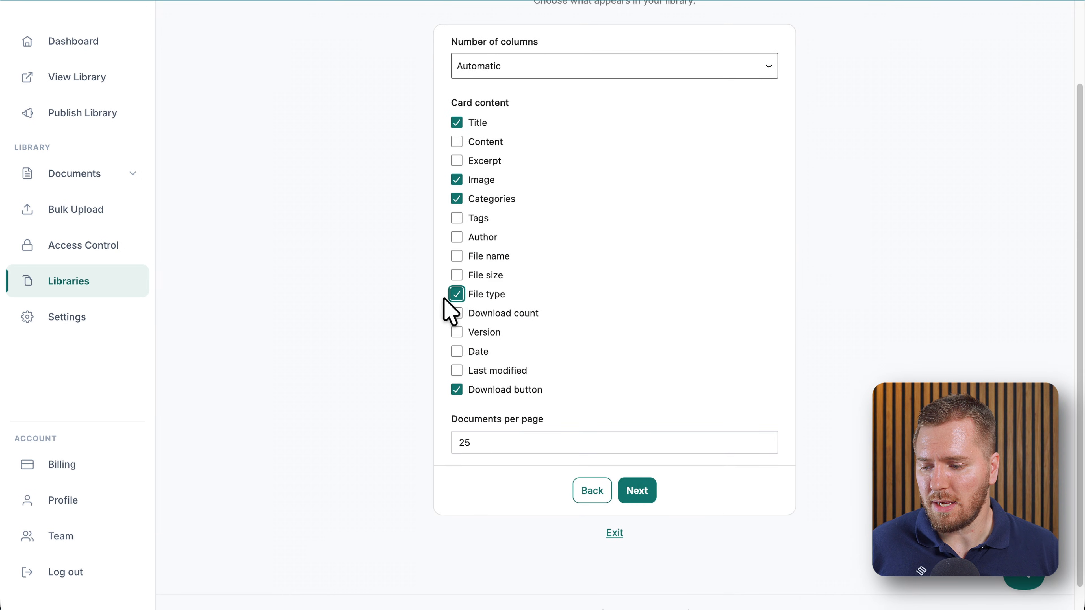
click(456, 351)
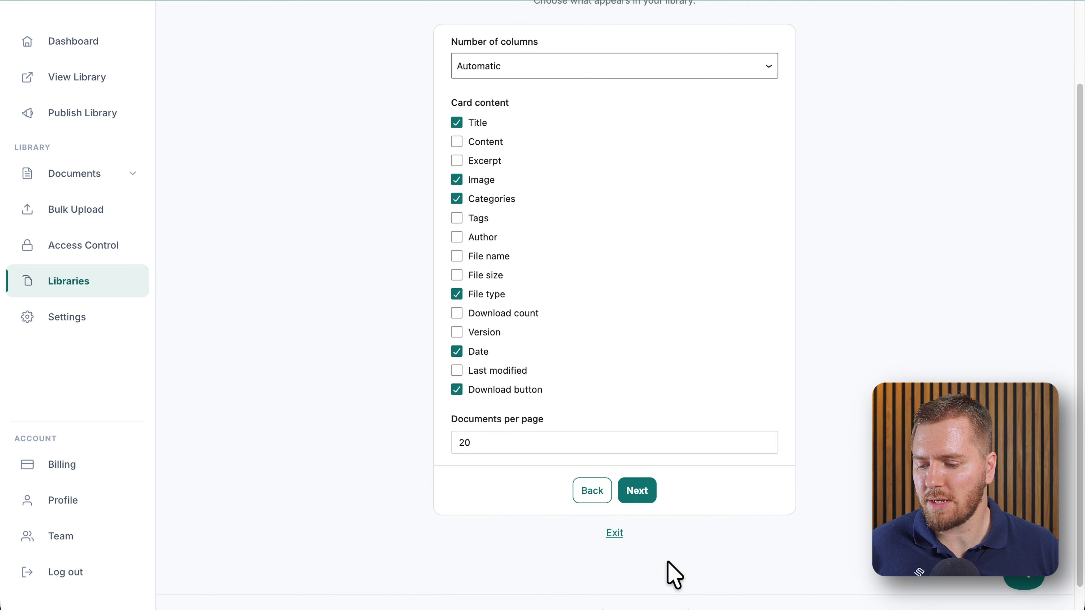
click(637, 493)
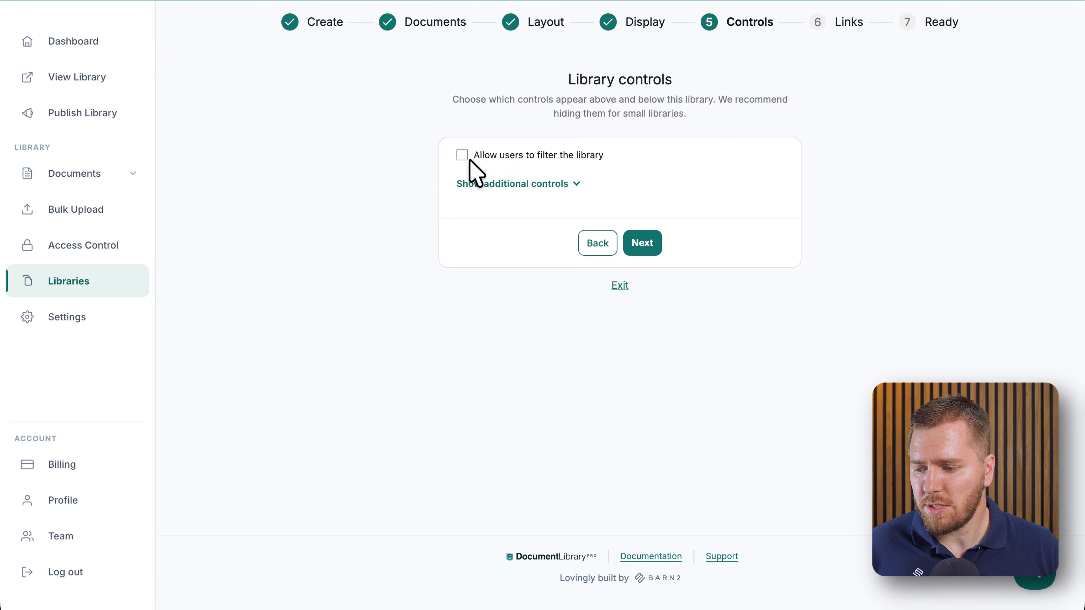
Allow users to filter the library with Categories and Tags dropdowns displayed above it
click(466, 158)
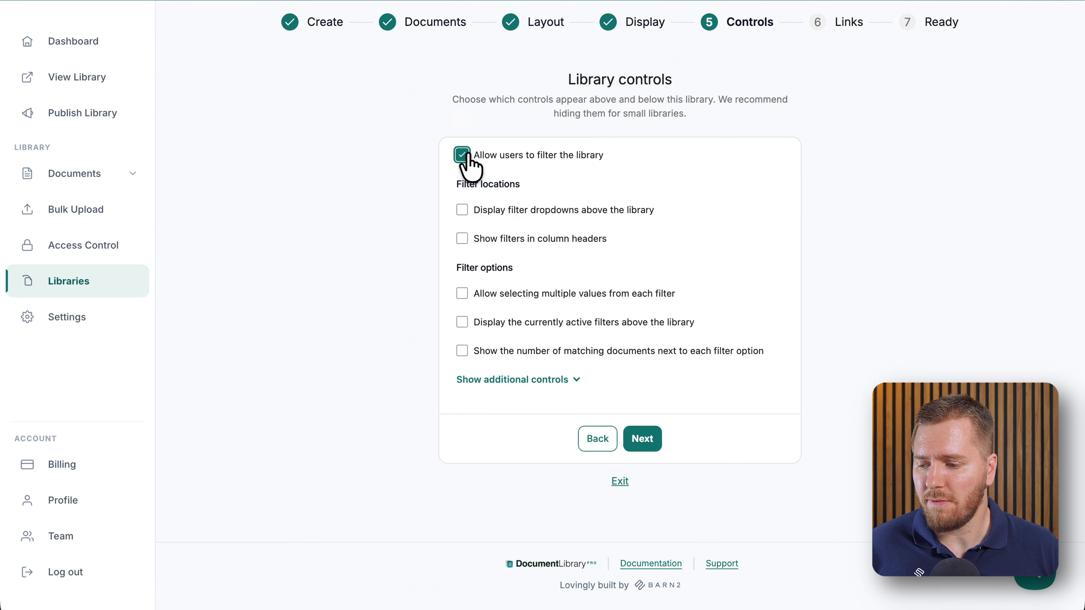
click(463, 209)
click(561, 262)
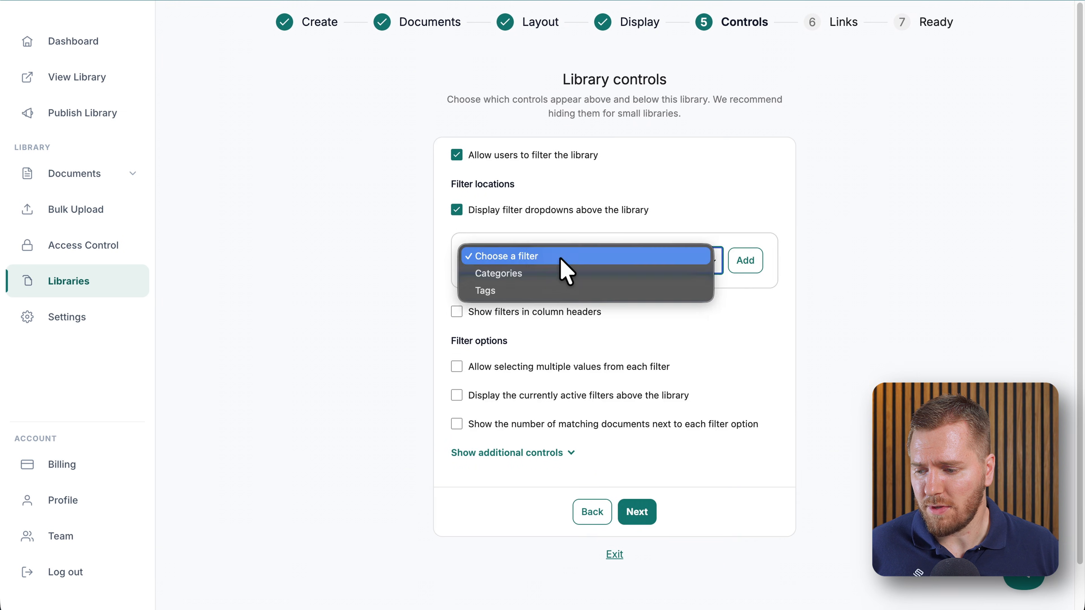
click(570, 274)
click(743, 261)
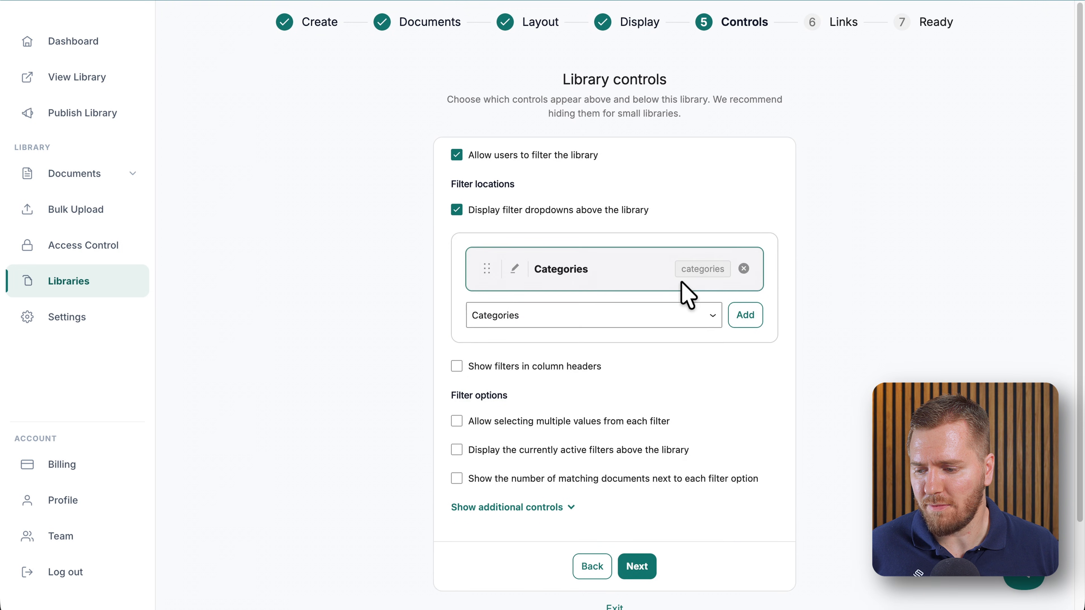
click(606, 316)
click(544, 328)
click(736, 315)
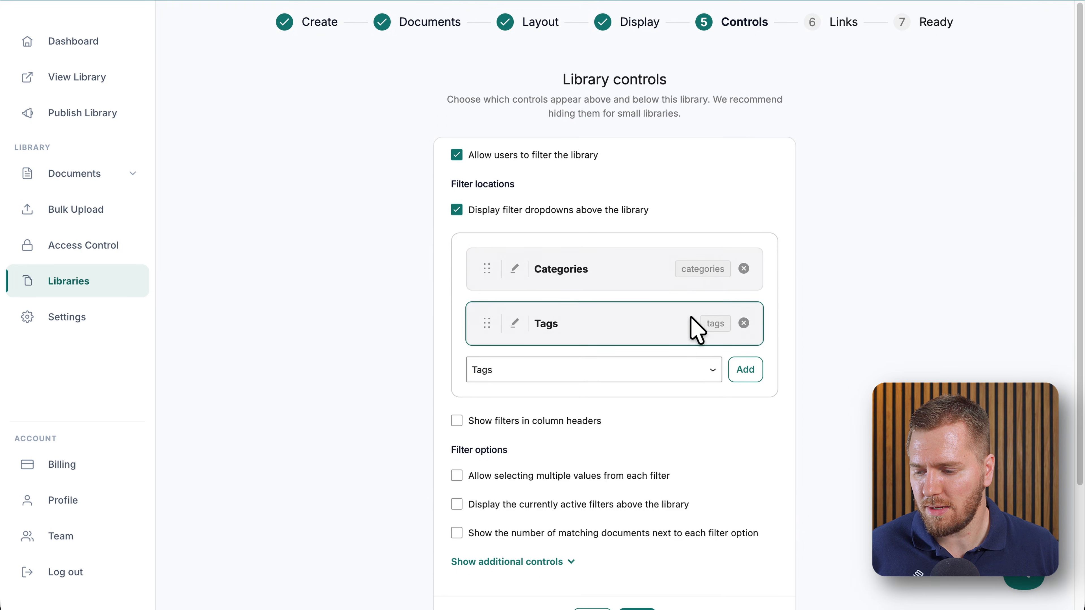
scroll(691, 362, down, 5)
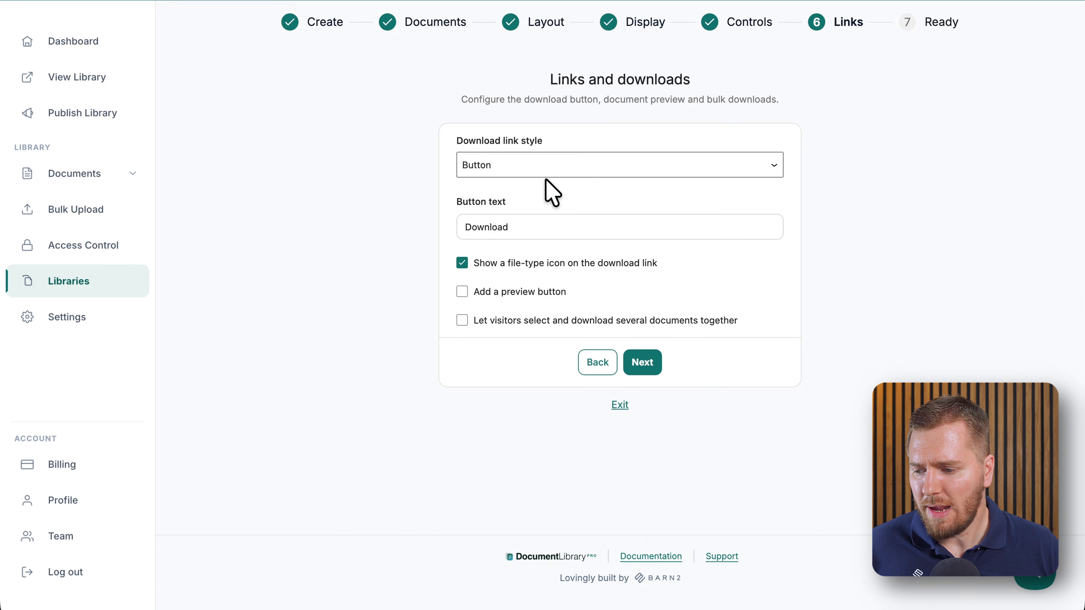
Keep Button as the download link style and finish creating the library
click(522, 170)
click(509, 161)
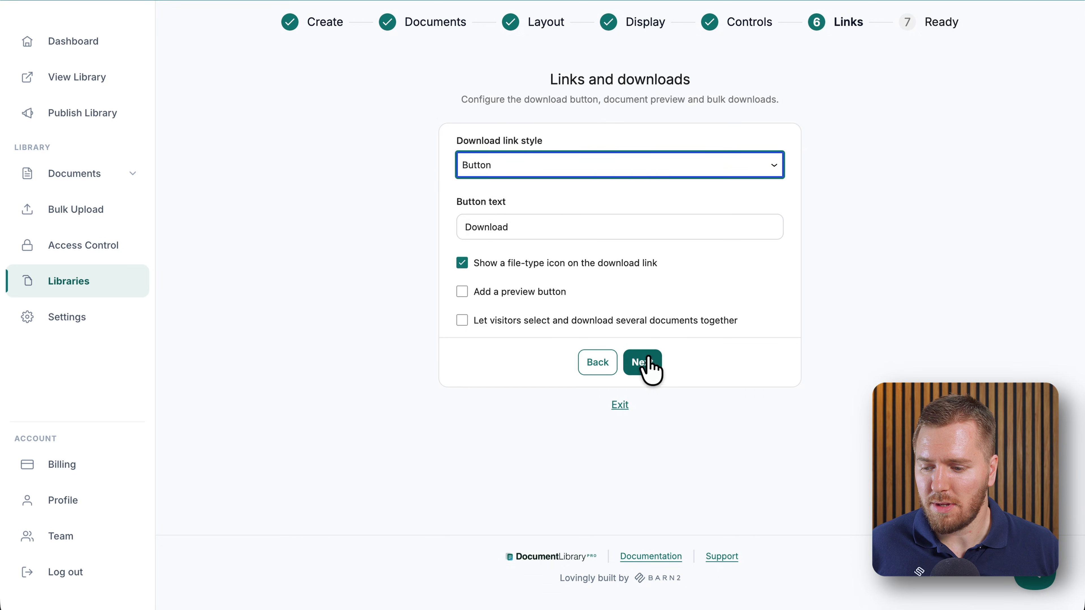
click(643, 364)
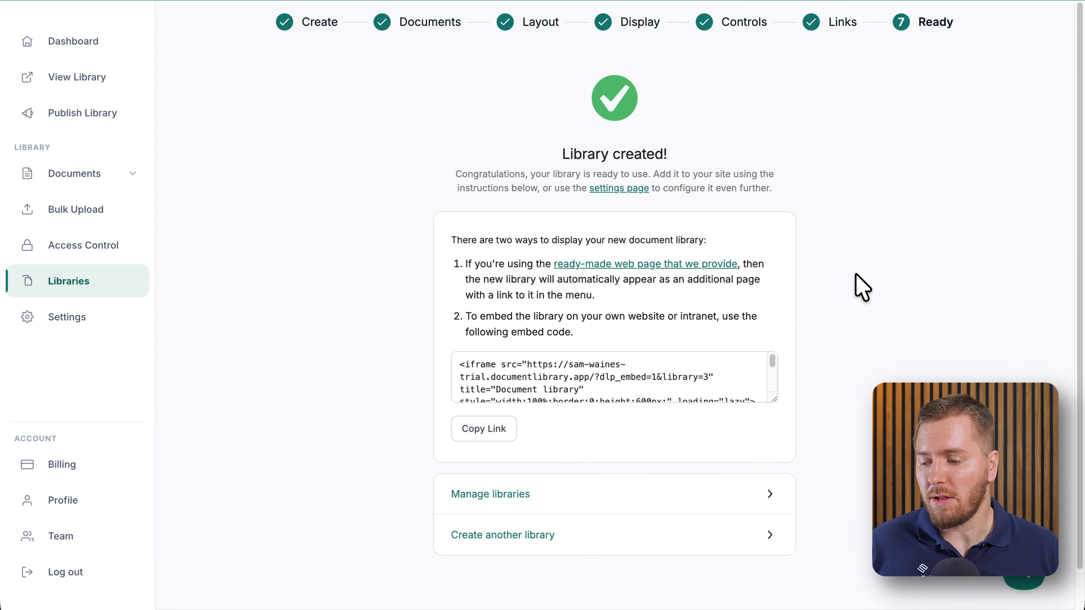
Copy the embed code of the newly created Camp library
scroll(552, 379, down, 5)
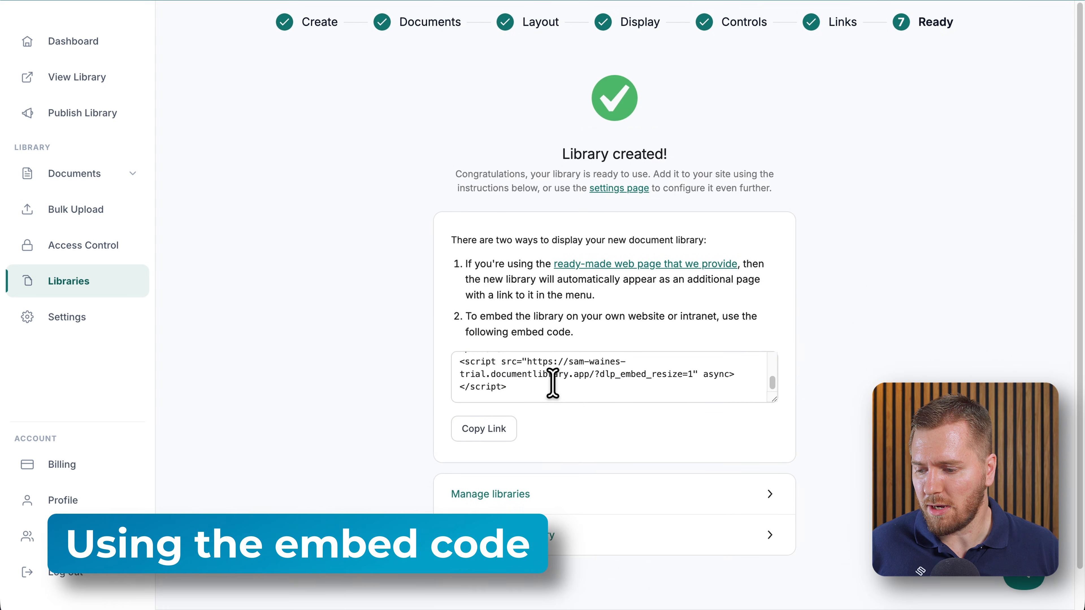
scroll(553, 382, down, 1)
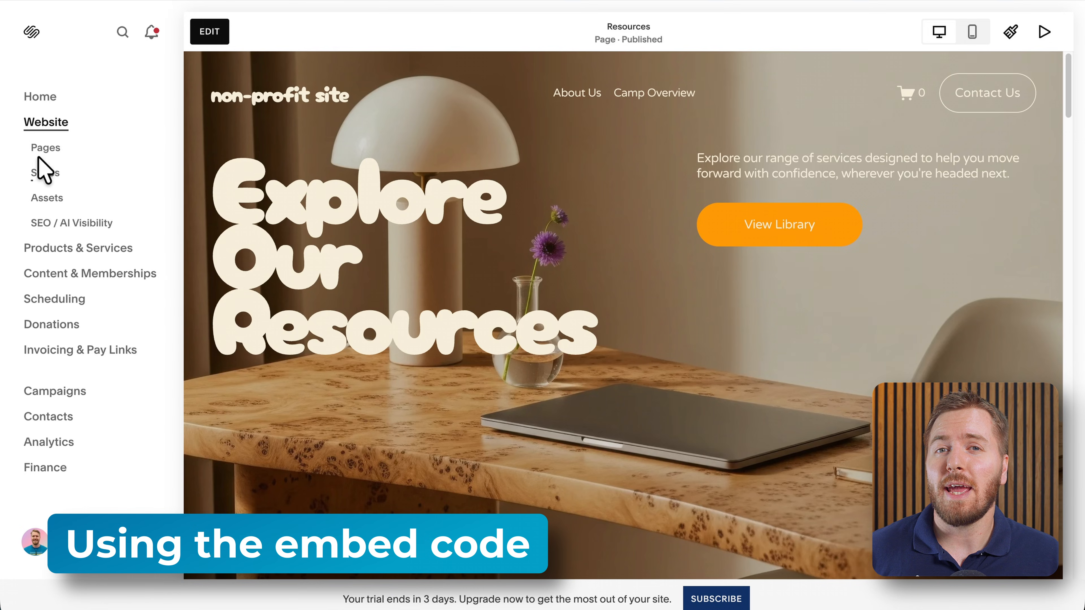
click(43, 150)
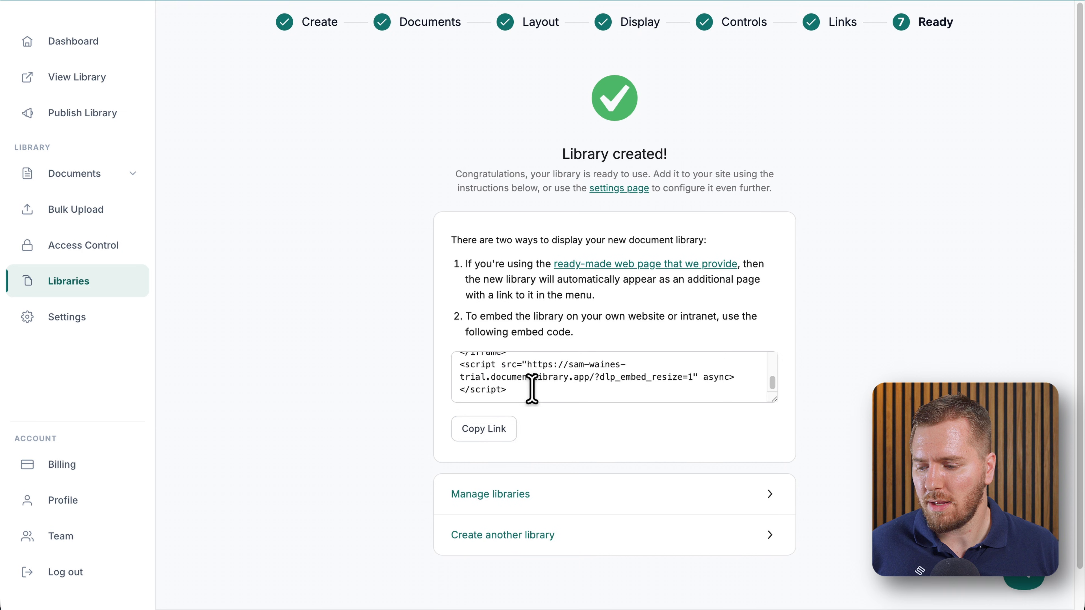
click(502, 432)
scroll(589, 385, up, 3)
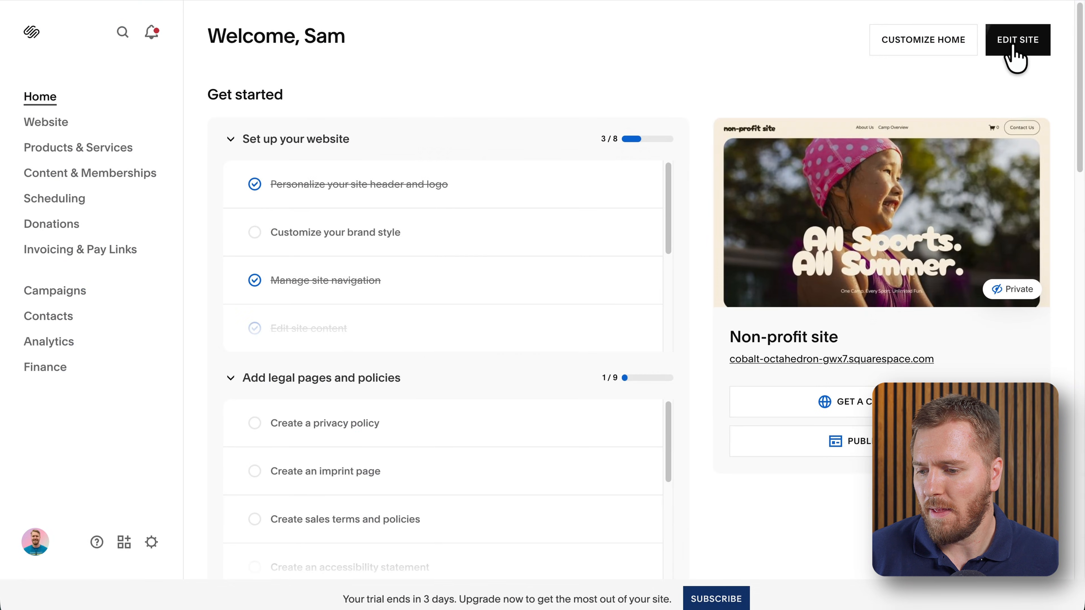
Switch to Squarespace and open the non-profit site's Resources page for editing
click(1013, 47)
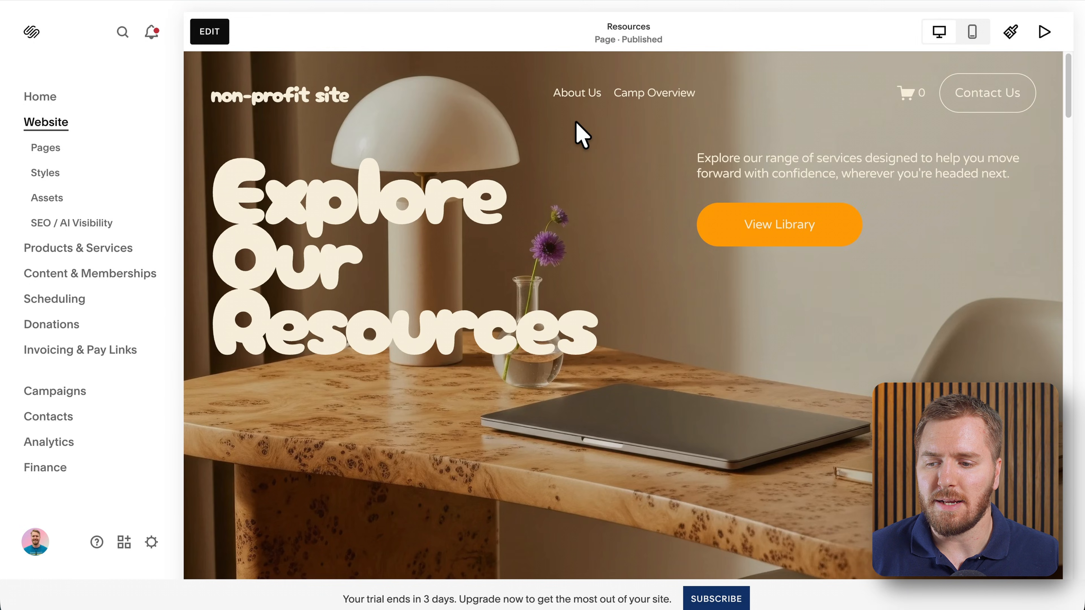
click(45, 149)
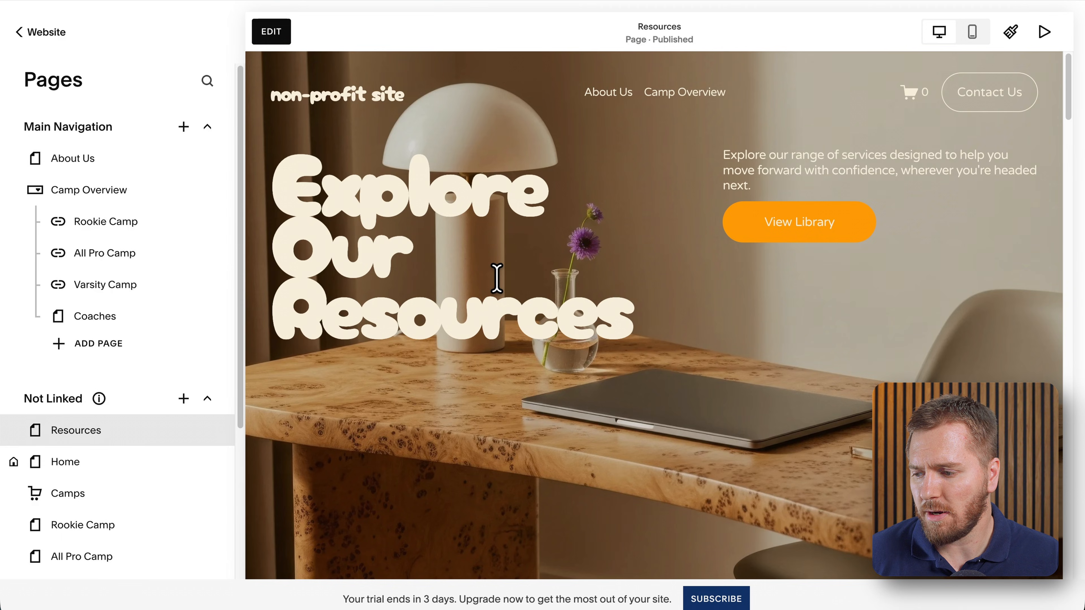
scroll(496, 279, down, 10)
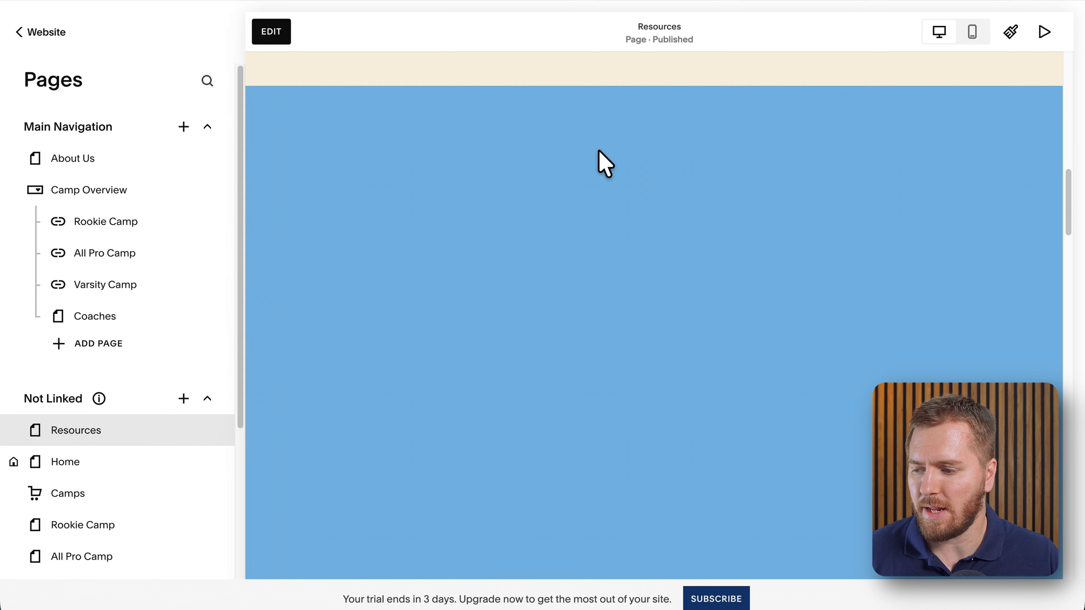
click(285, 39)
Add an Embed block to the empty blue section below the Resources & Downloads text
mouse_move(266, 290)
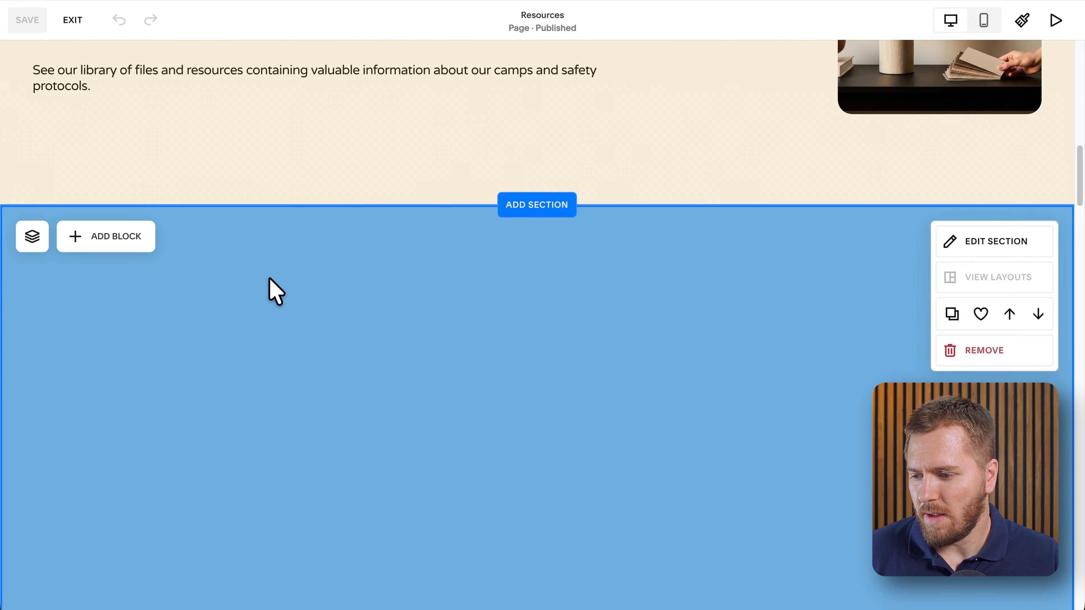
click(102, 255)
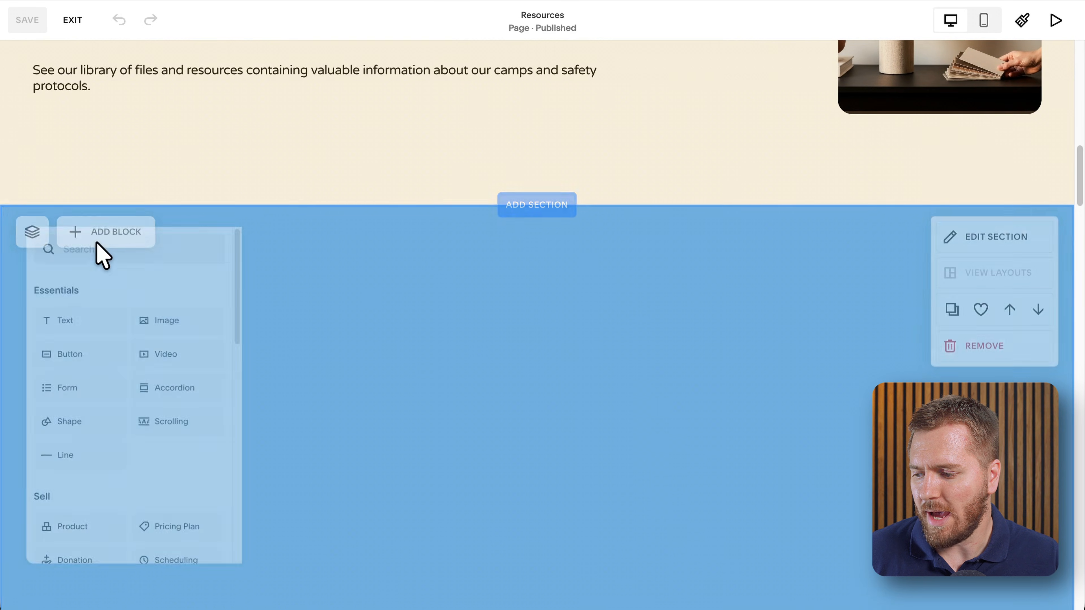
text(embed)
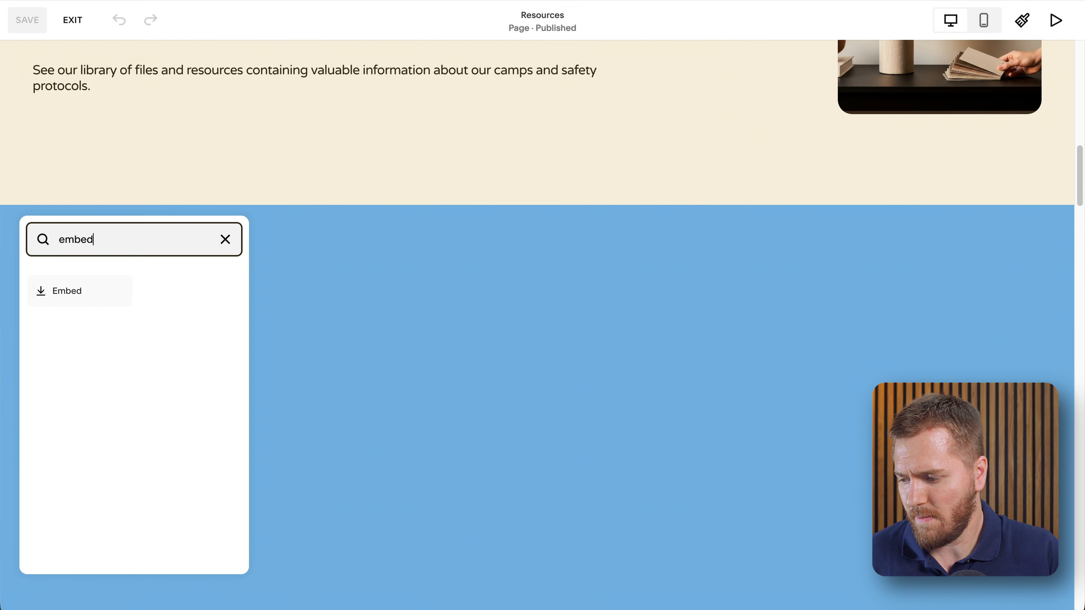
click(85, 291)
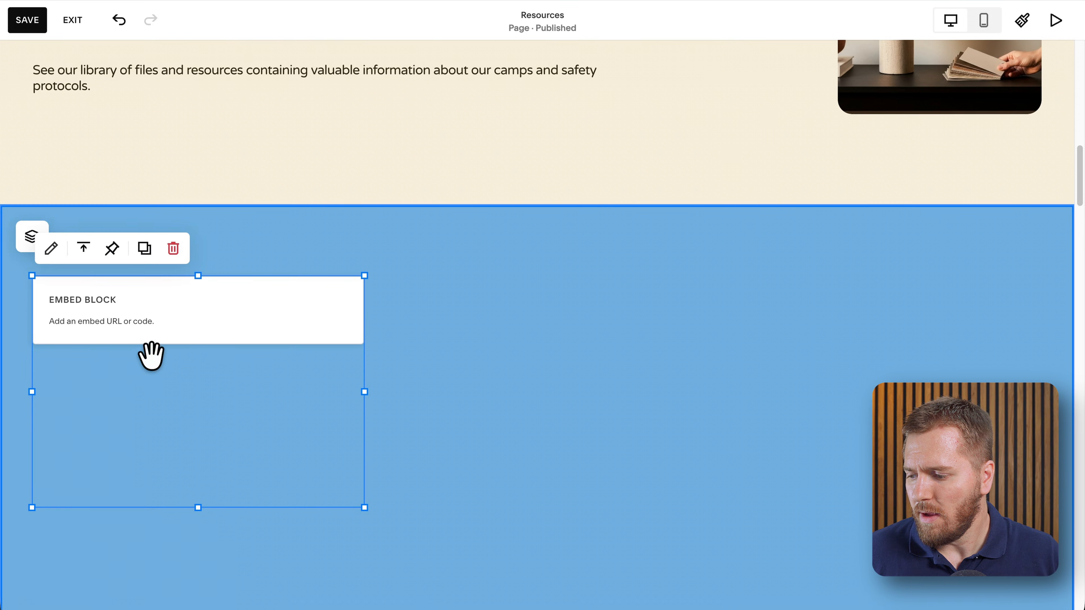
Set the Embed block to use a code snippet and paste the library's embed code into its embed data
click(52, 249)
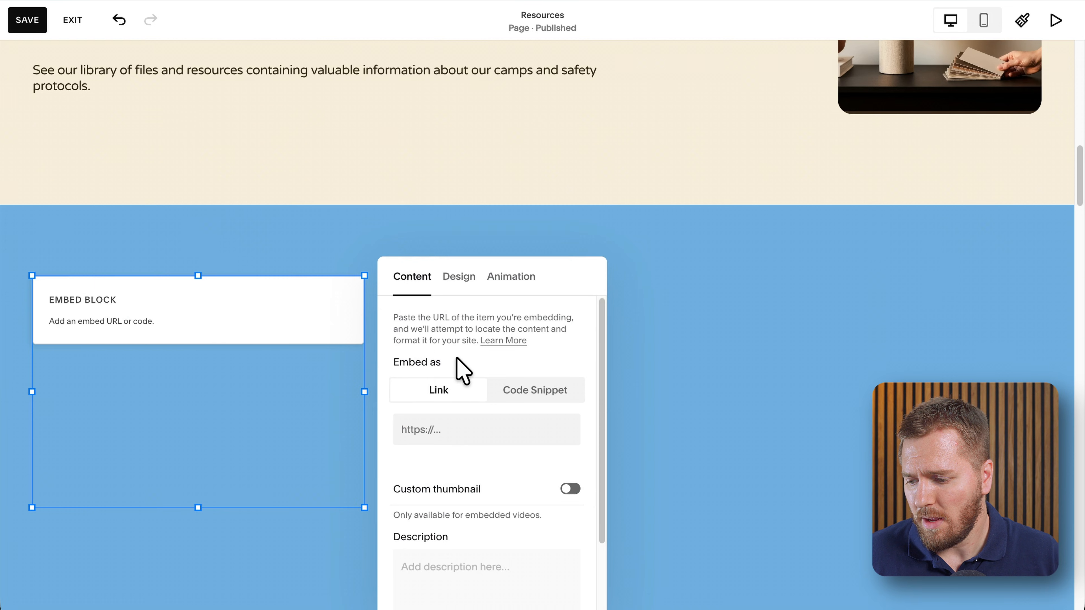
scroll(470, 339, down, 2)
click(517, 326)
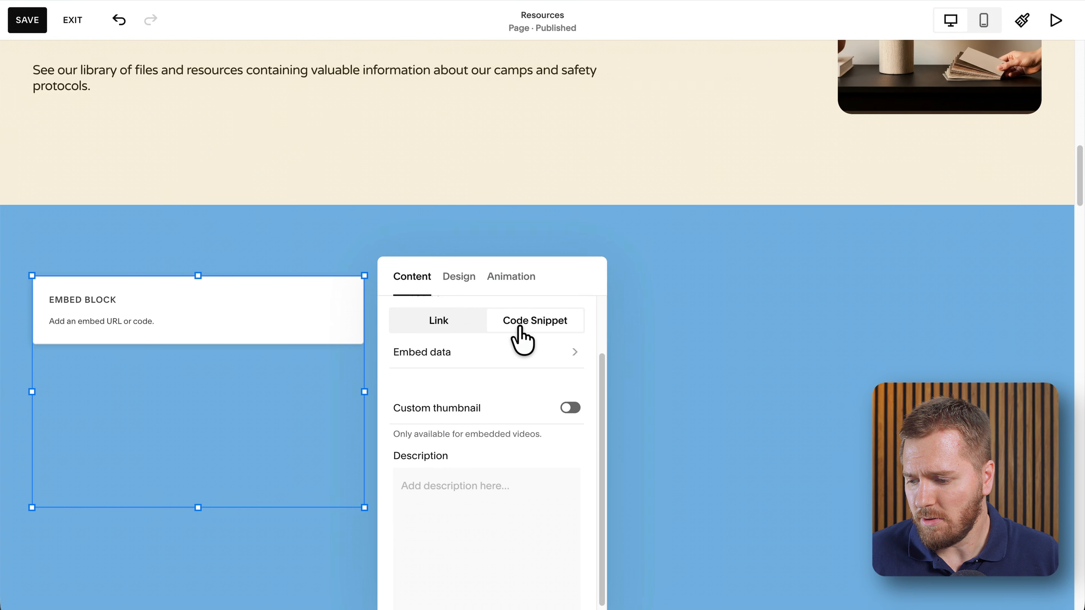
click(531, 353)
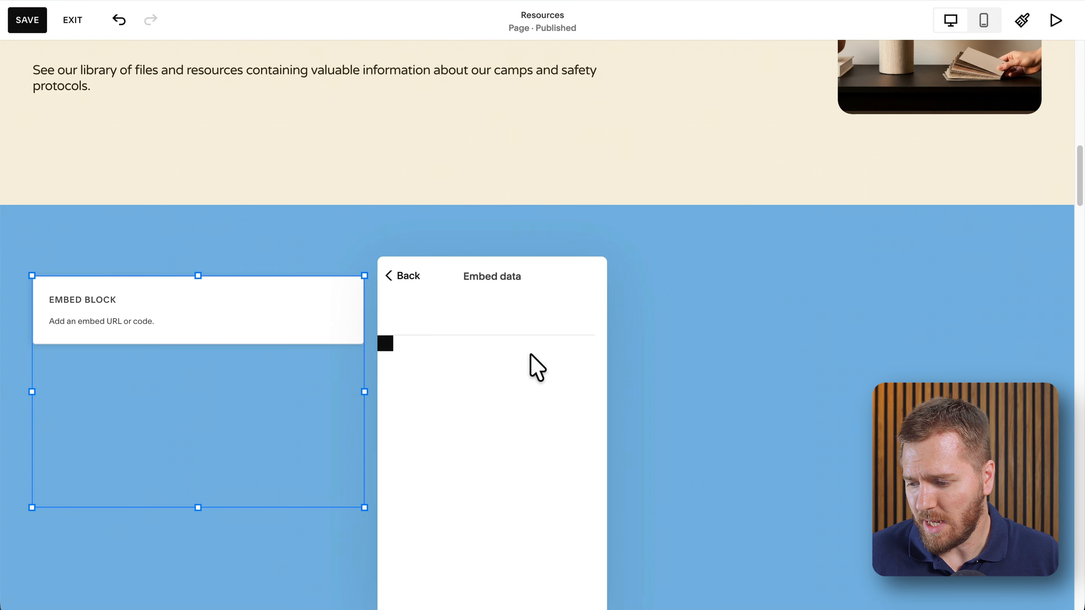
click(450, 314)
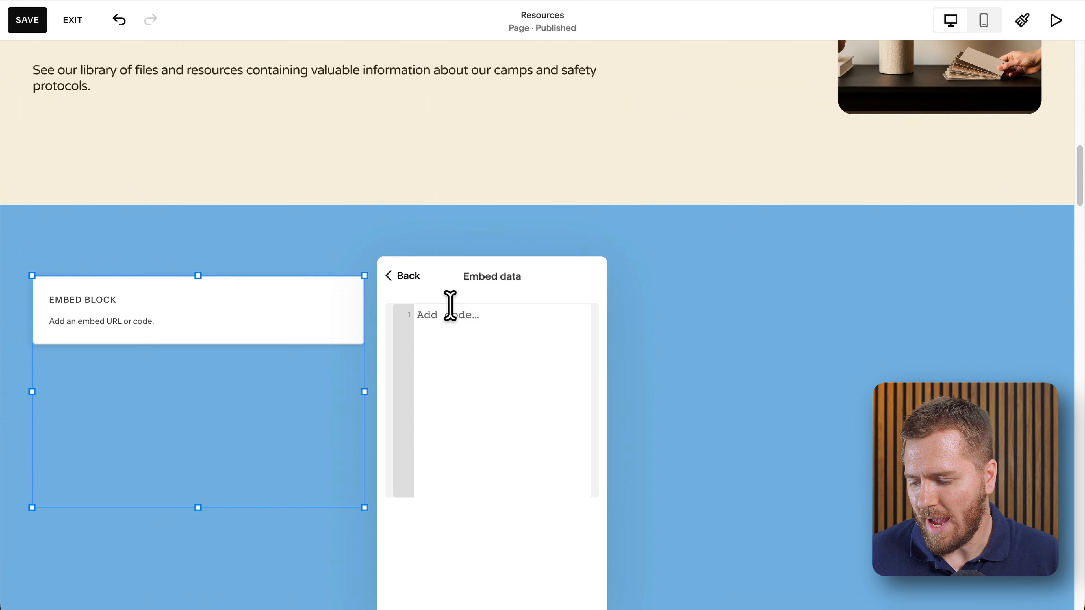
key(ctrl+v)
Widen the embed block to span the blue section, check the embedded library's fit, and save the Resources page
drag(365, 379, 1036, 376)
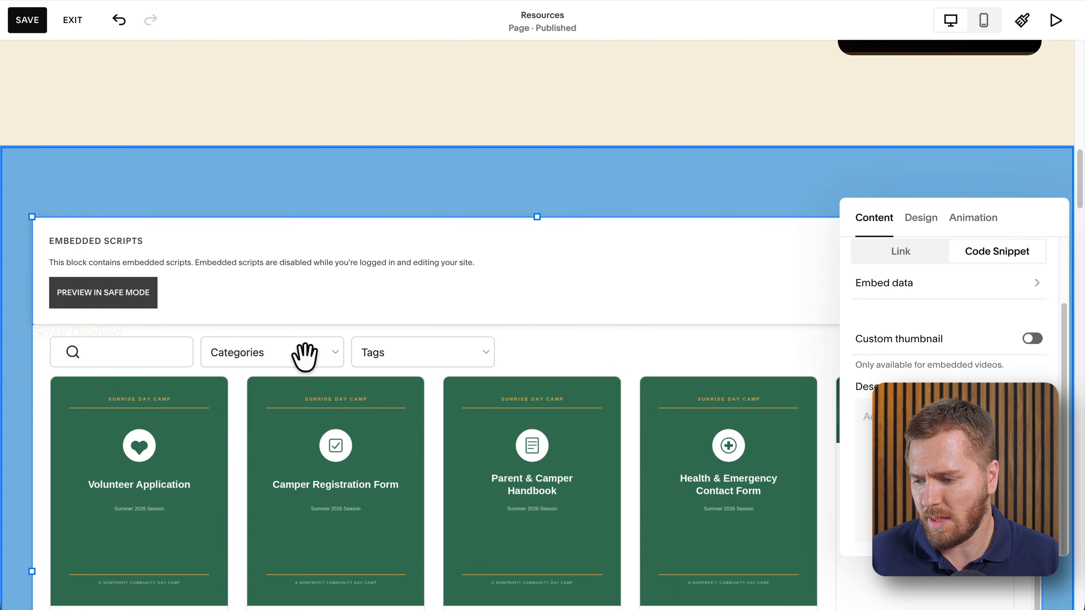
scroll(508, 380, down, 8)
scroll(503, 375, up, 2)
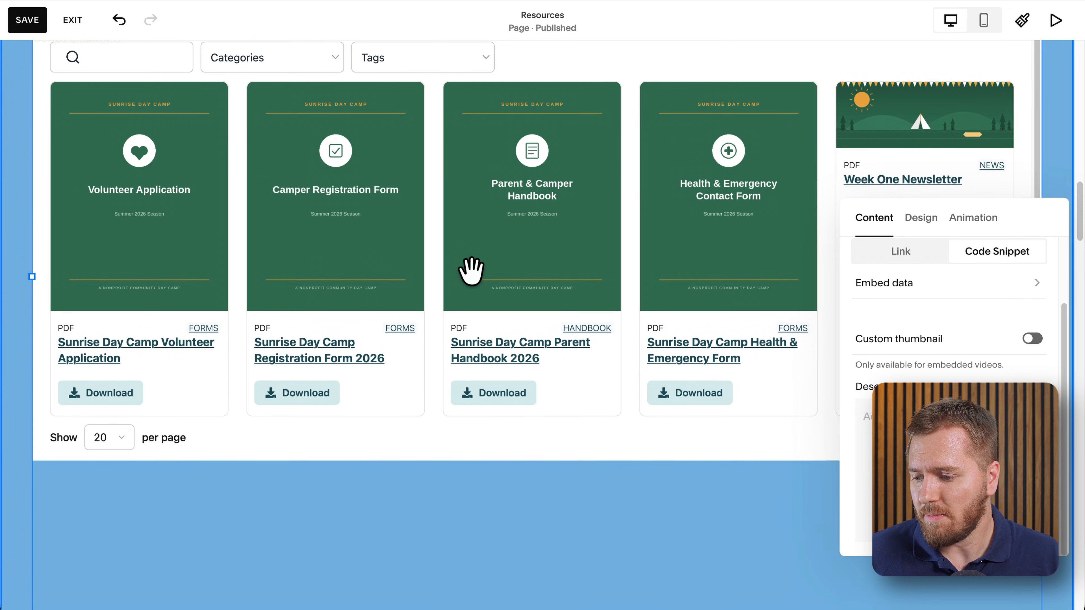
scroll(482, 273, up, 1)
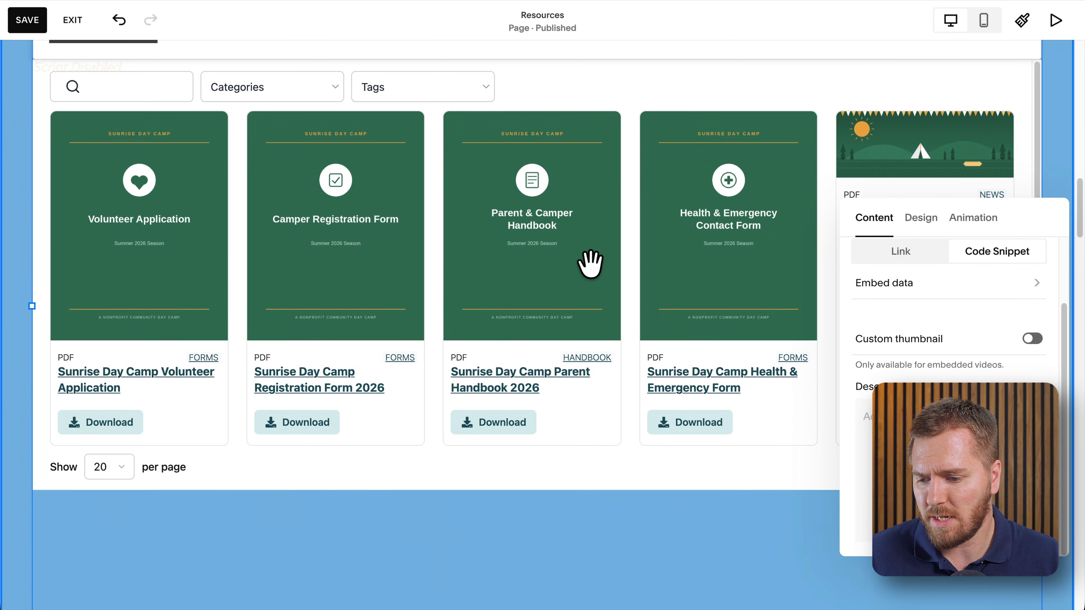
scroll(503, 85, up, 3)
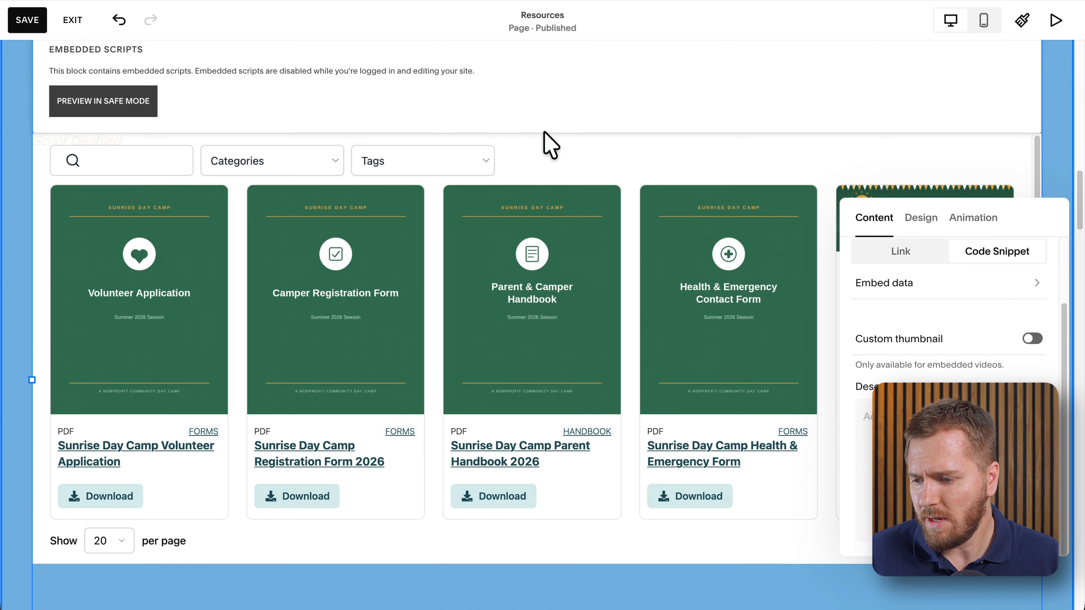
click(549, 145)
scroll(470, 141, down, 2)
click(24, 21)
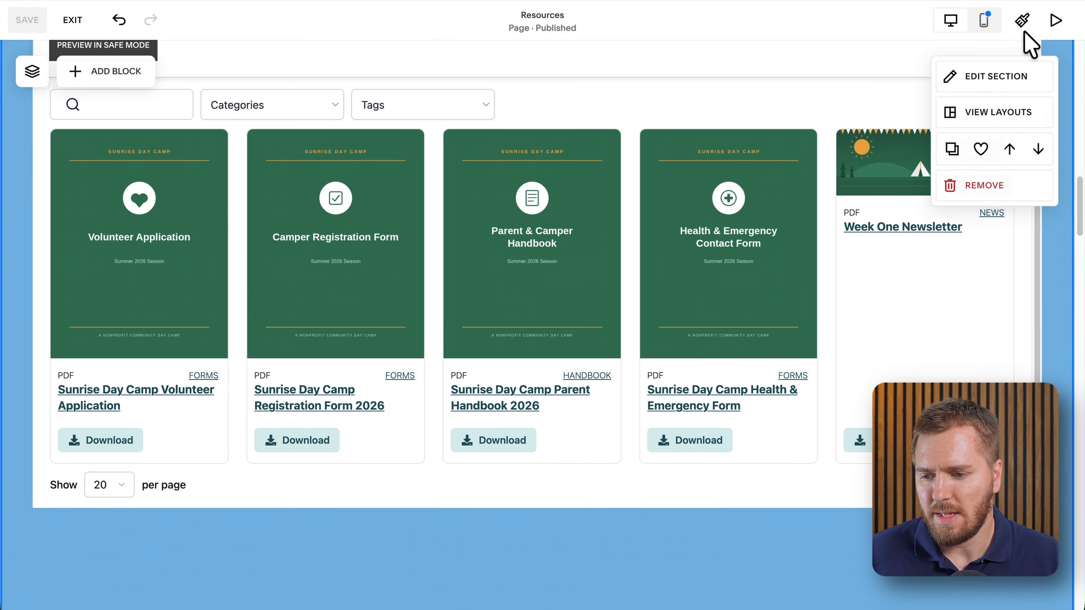
Preview the Resources page at desktop size and examine the embedded document library
click(1055, 20)
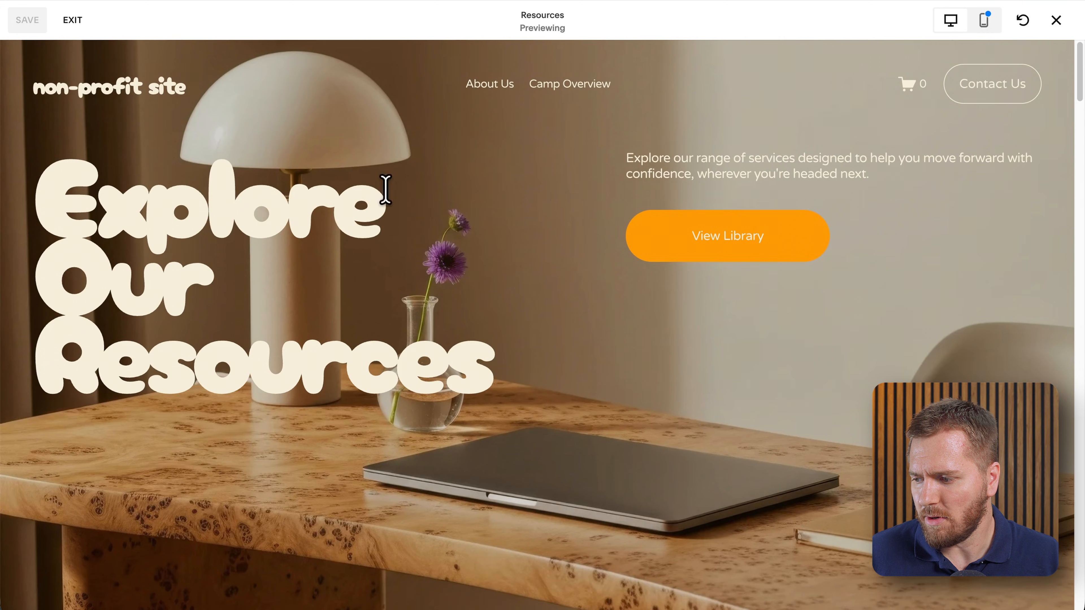
scroll(527, 238, down, 20)
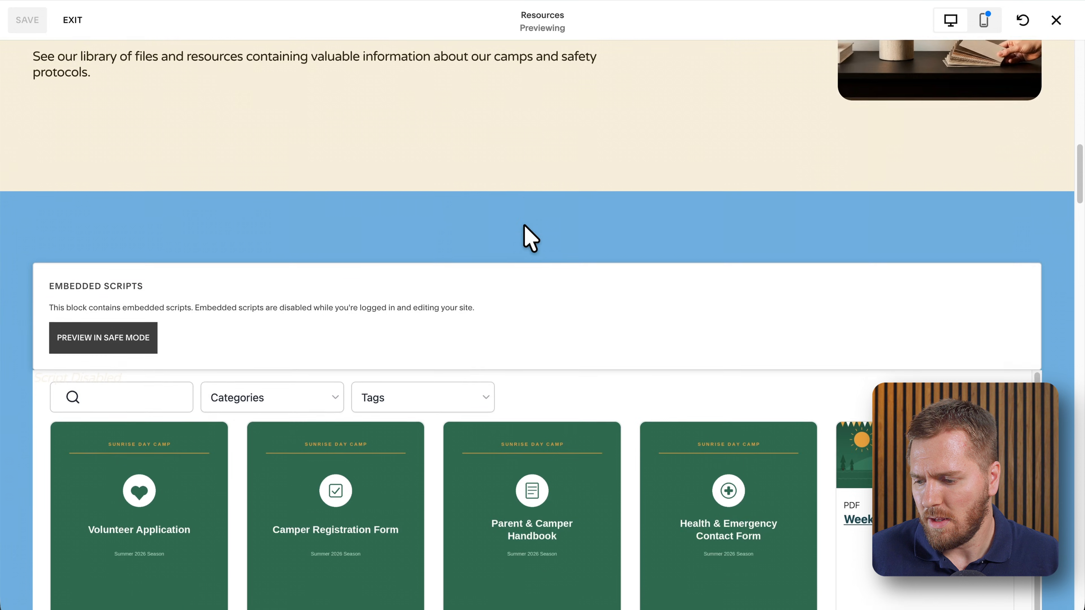
scroll(528, 237, down, 5)
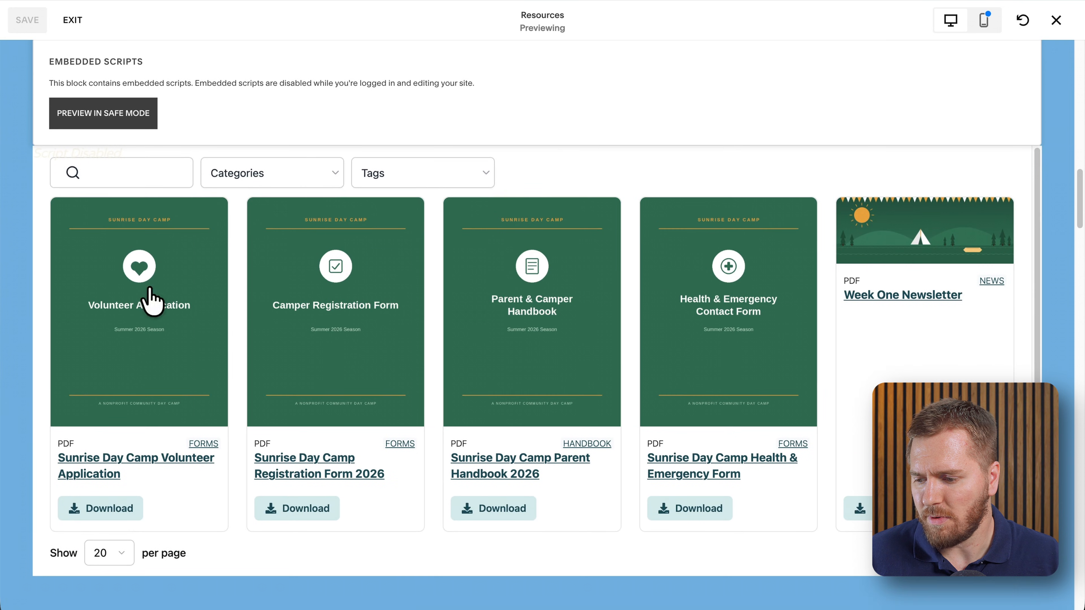
scroll(837, 282, up, 1)
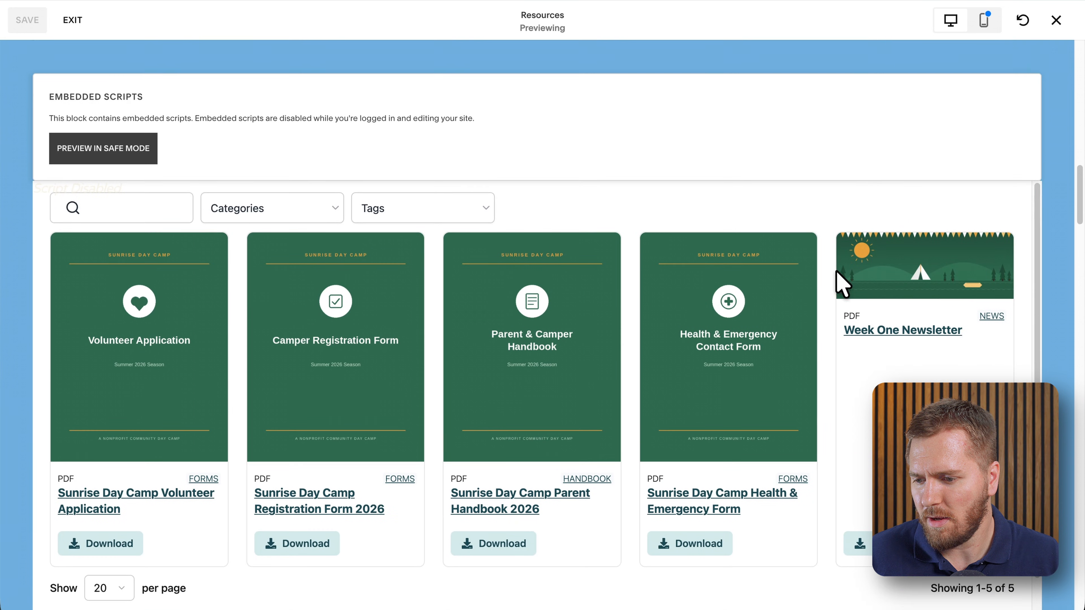
Examine how the embedded library displays and scrolls in the mobile preview, and return to the desktop preview
click(982, 35)
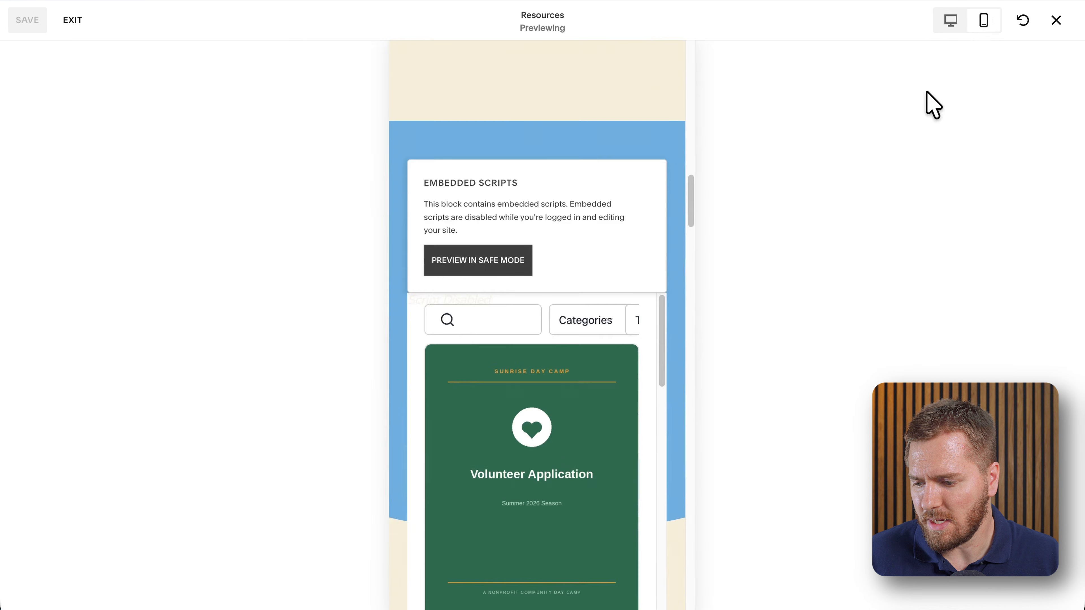
scroll(429, 483, down, 10)
scroll(504, 470, down, 5)
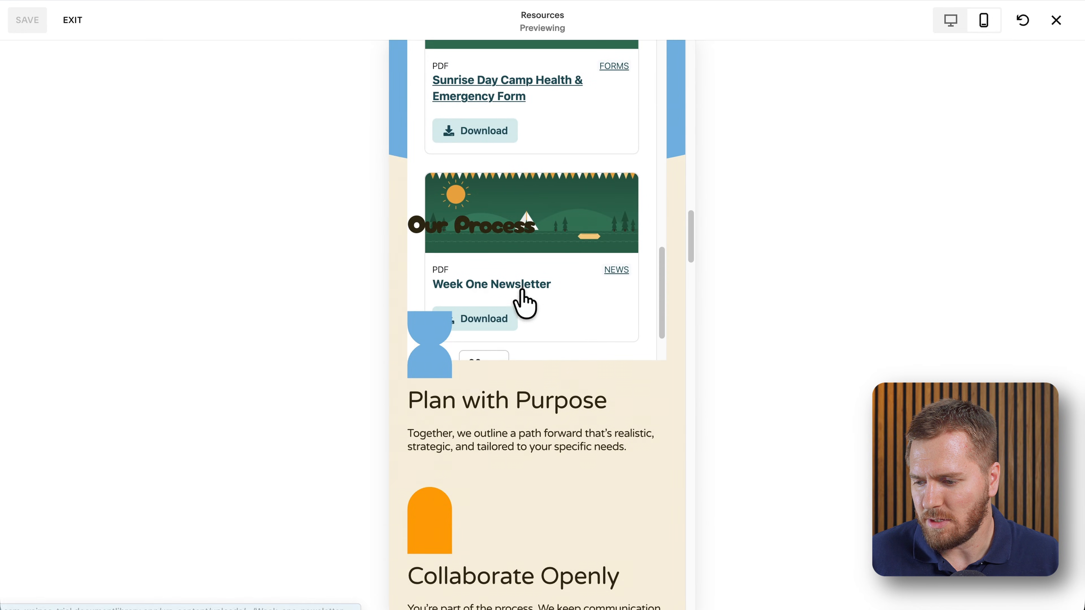
scroll(519, 305, up, 8)
scroll(640, 276, up, 5)
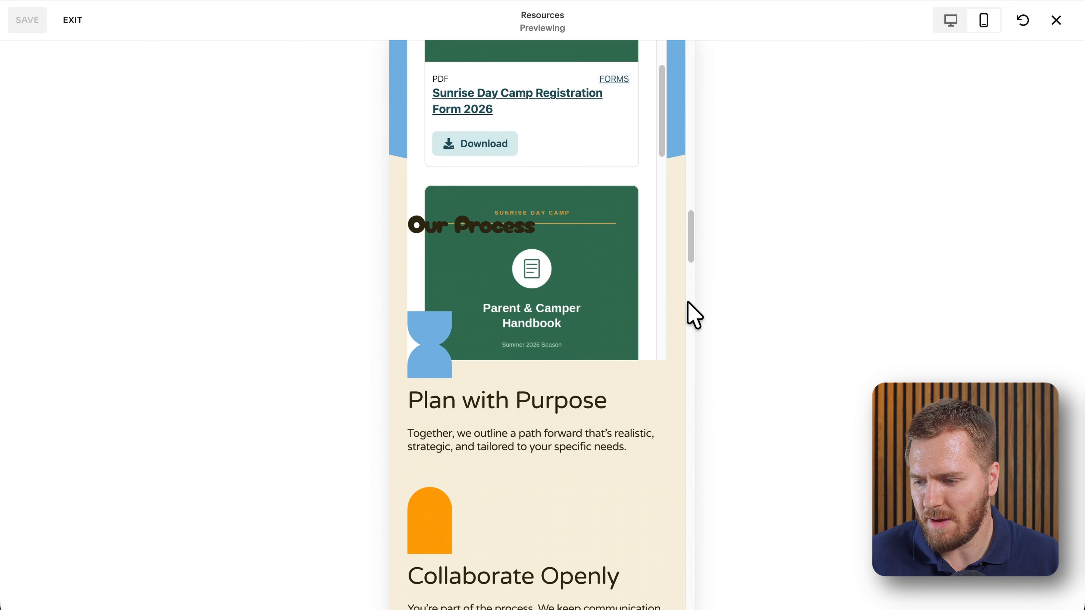
scroll(700, 299, up, 15)
scroll(678, 278, up, 3)
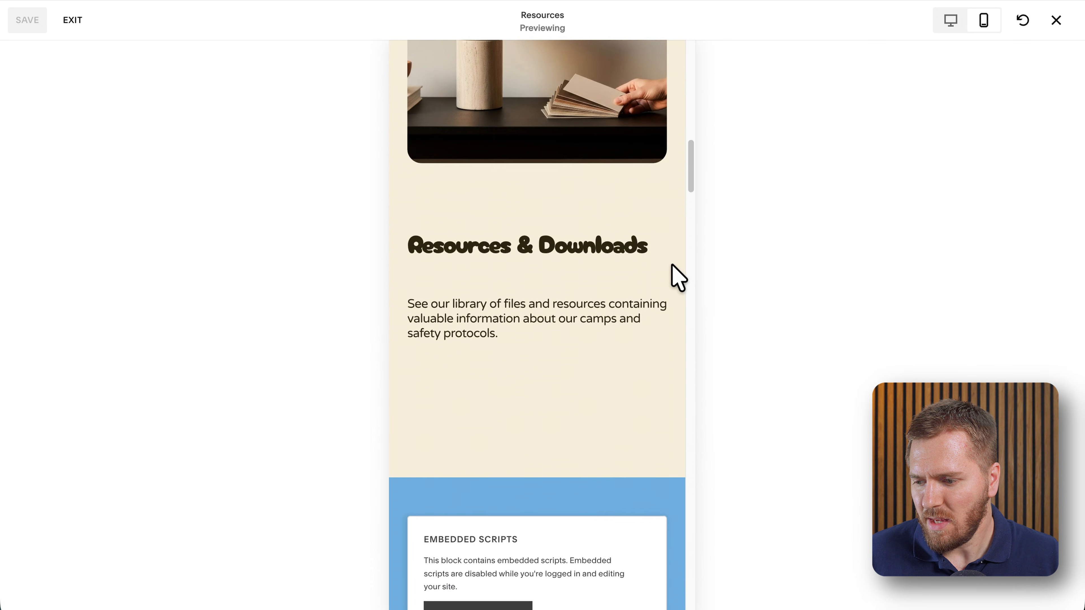
scroll(618, 374, down, 12)
scroll(576, 355, down, 7)
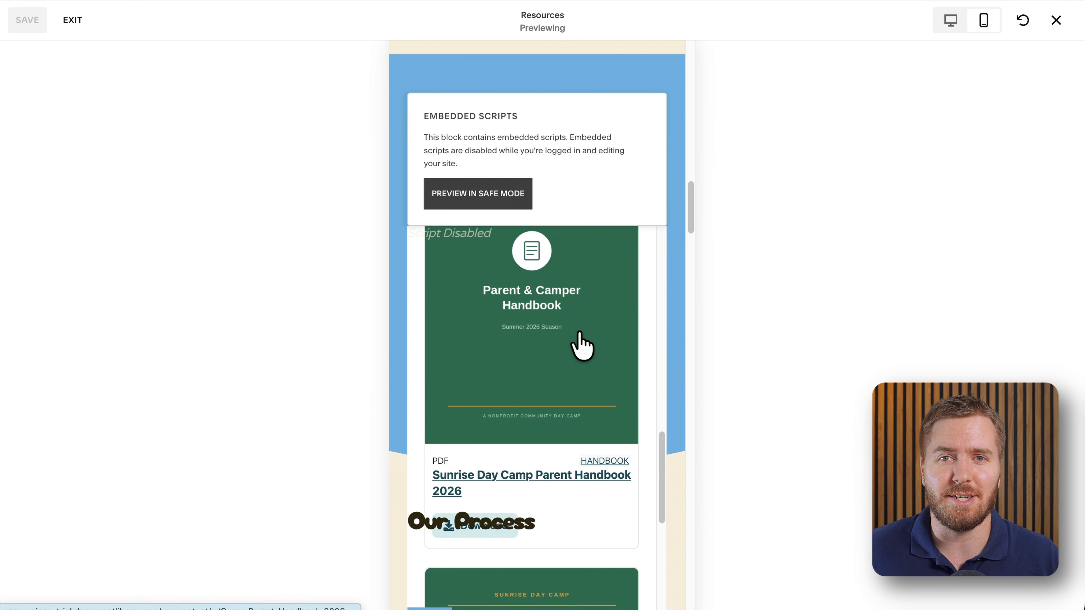
click(950, 20)
scroll(632, 213, up, 7)
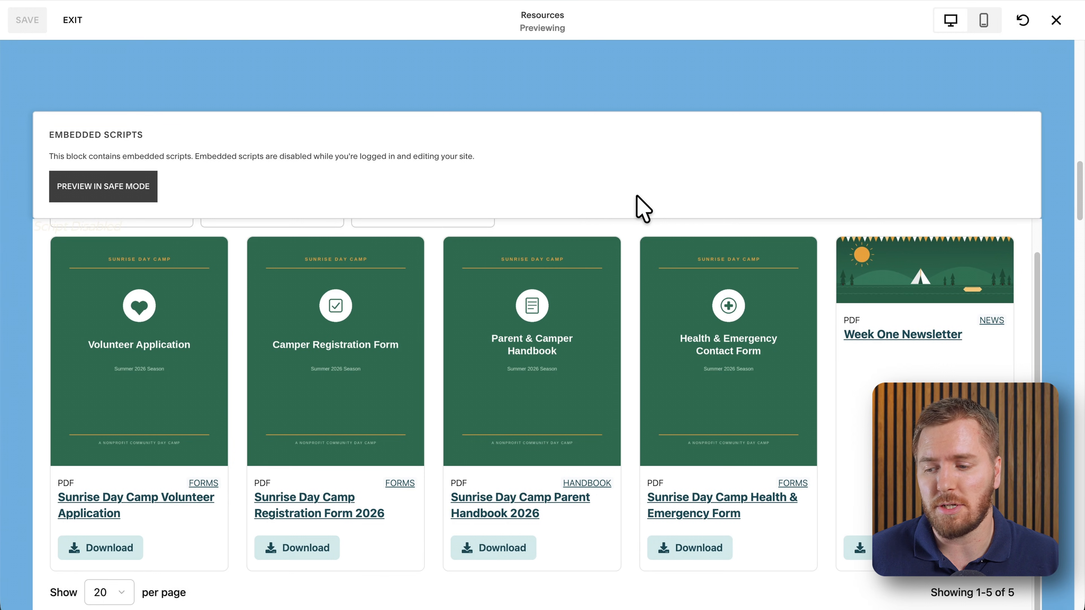
Switch to Document Library Pro and open the Camp library for editing from the libraries list
key(ctrl+Up)
click(474, 174)
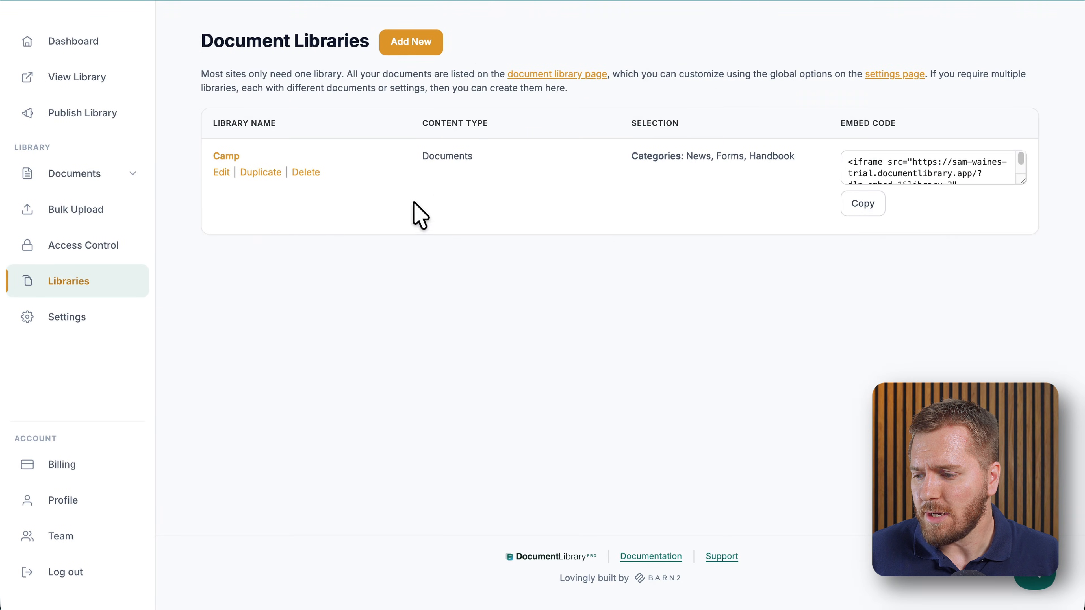
click(216, 175)
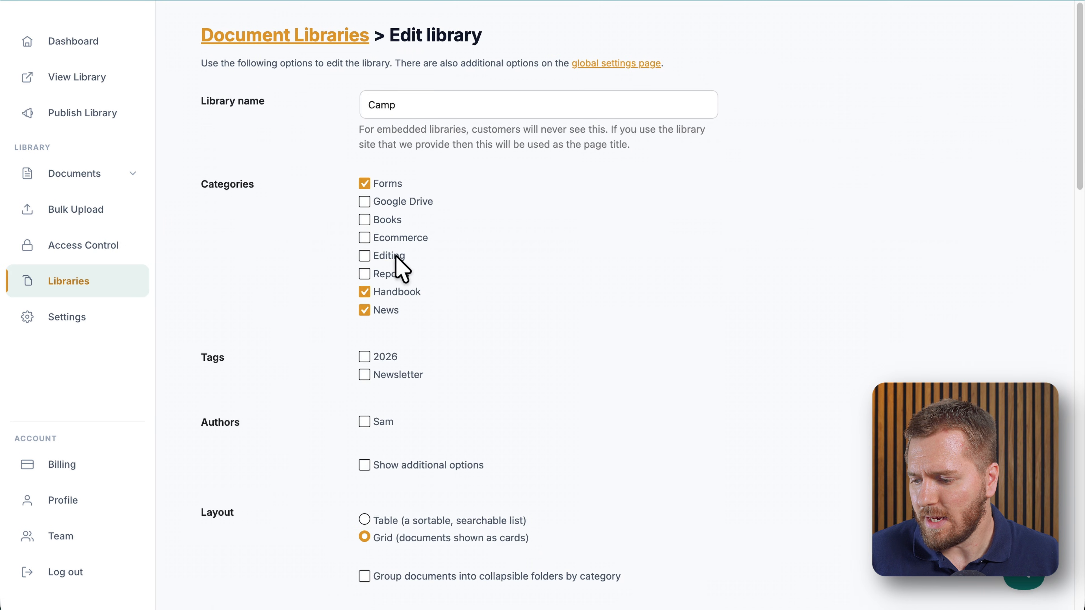
Change the Camp library's layout to Table and review its column settings
scroll(401, 269, down, 5)
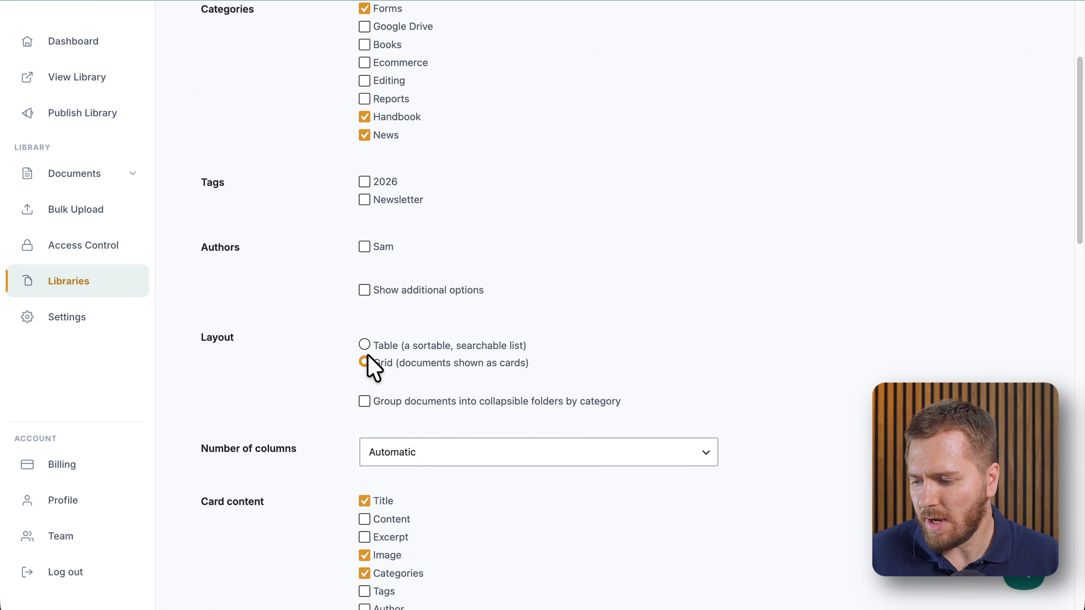
click(364, 345)
scroll(494, 351, down, 10)
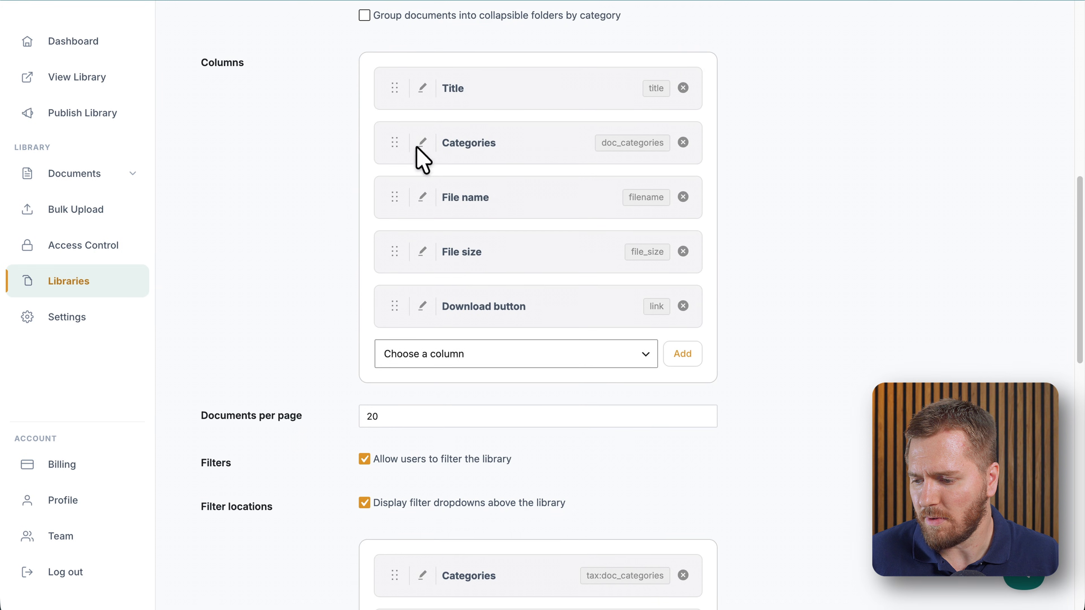
scroll(333, 218, down, 2)
scroll(341, 233, up, 2)
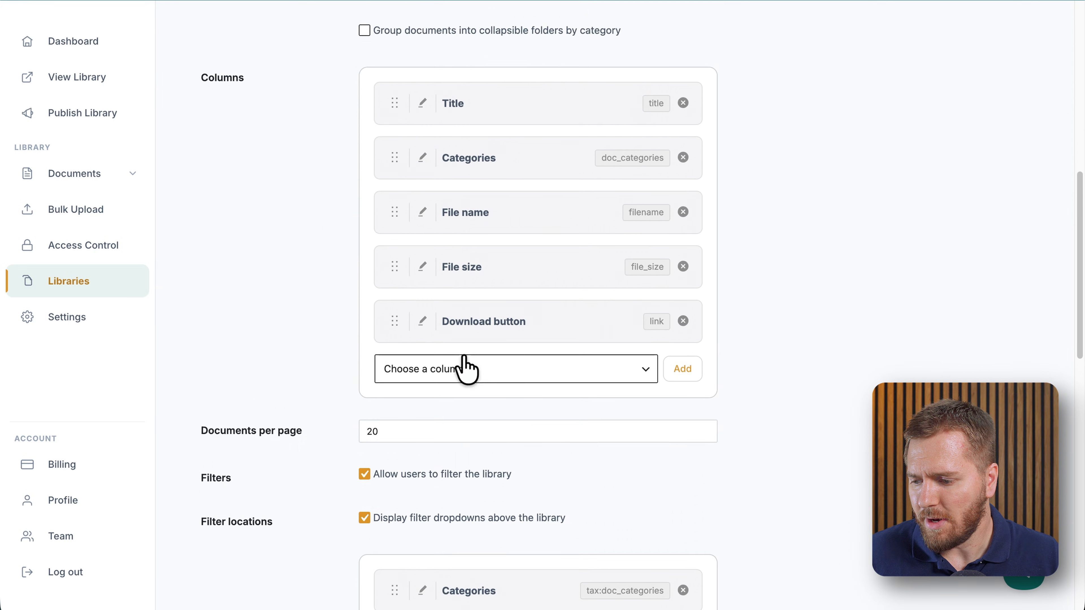
Add an Image column to the Camp library's table and move it ahead of the Title column
click(516, 372)
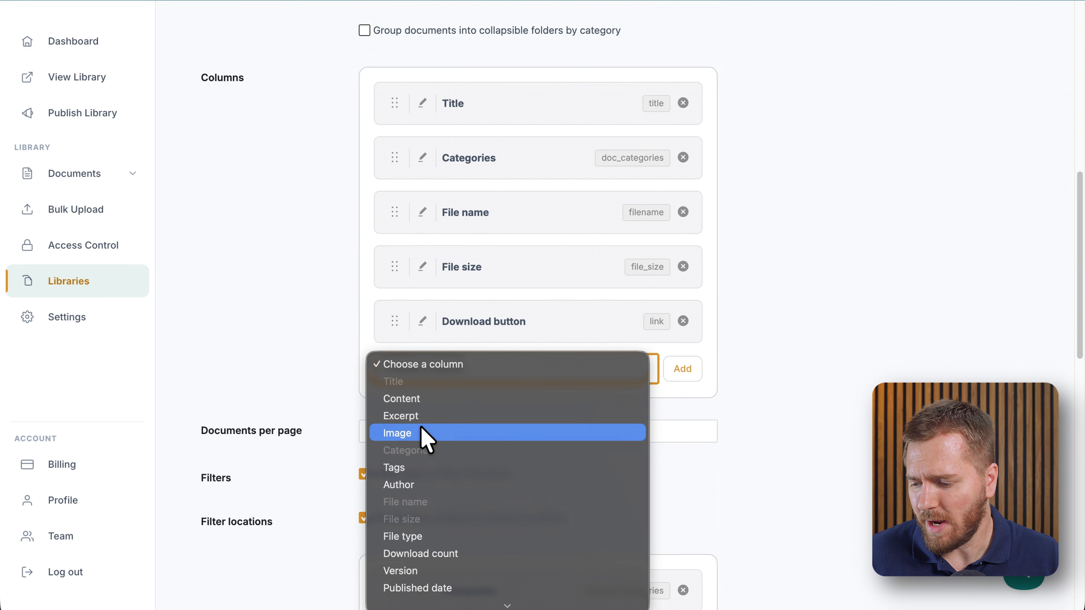
click(625, 436)
click(682, 370)
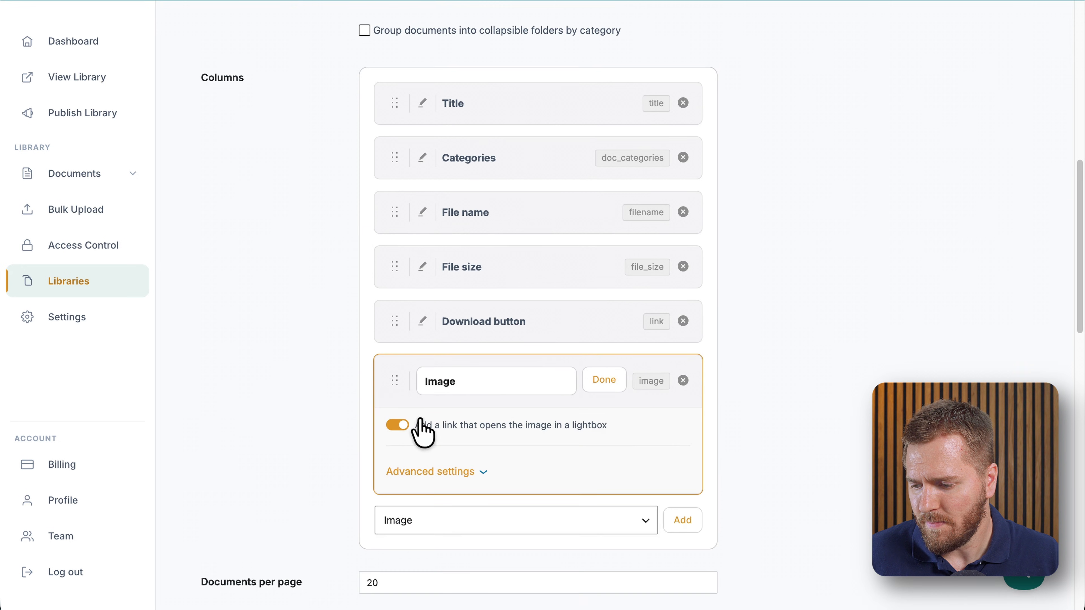
click(598, 380)
drag(392, 373, 383, 158)
Remove the Categories column from the Camp library's table and save the library settings
click(682, 268)
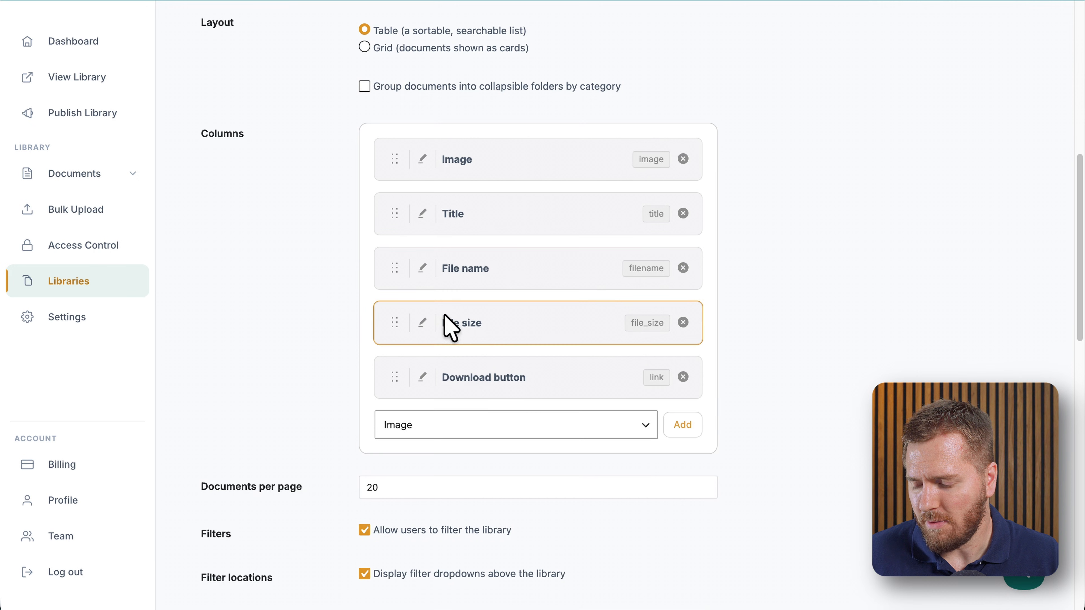
scroll(335, 378, down, 18)
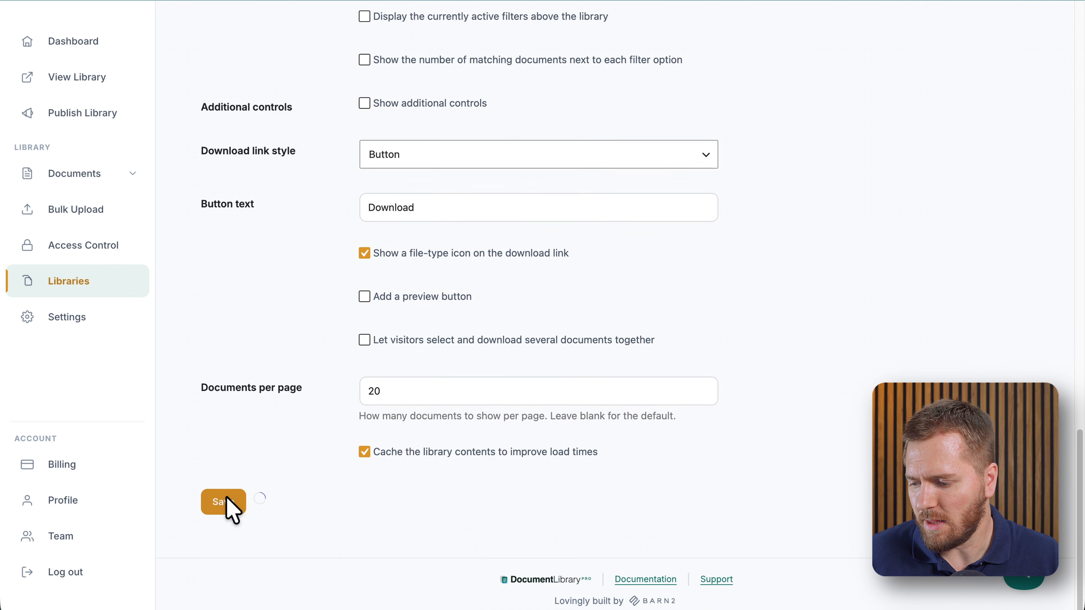
click(228, 504)
scroll(469, 119, up, 1)
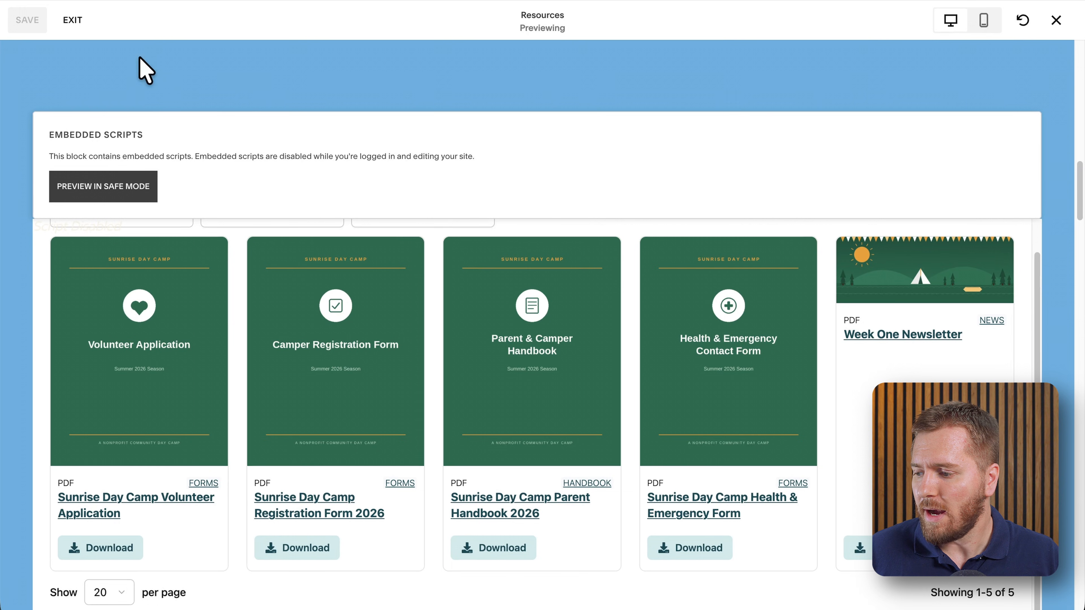
Exit the full-screen preview of the Squarespace Resources page and examine the embedded library's table layout
click(70, 3)
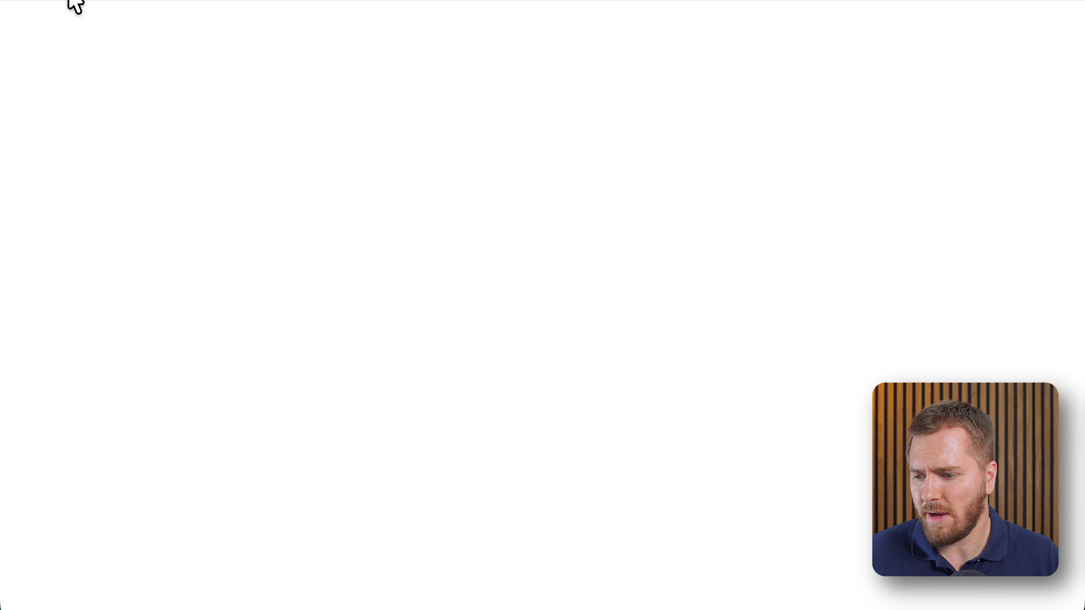
scroll(561, 274, down, 15)
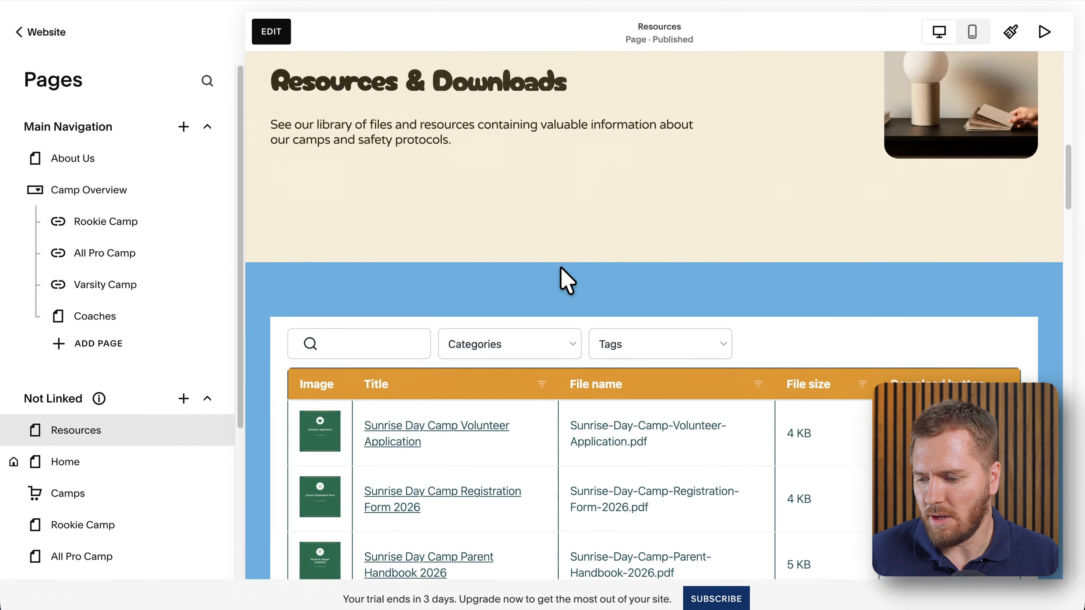
scroll(566, 280, down, 5)
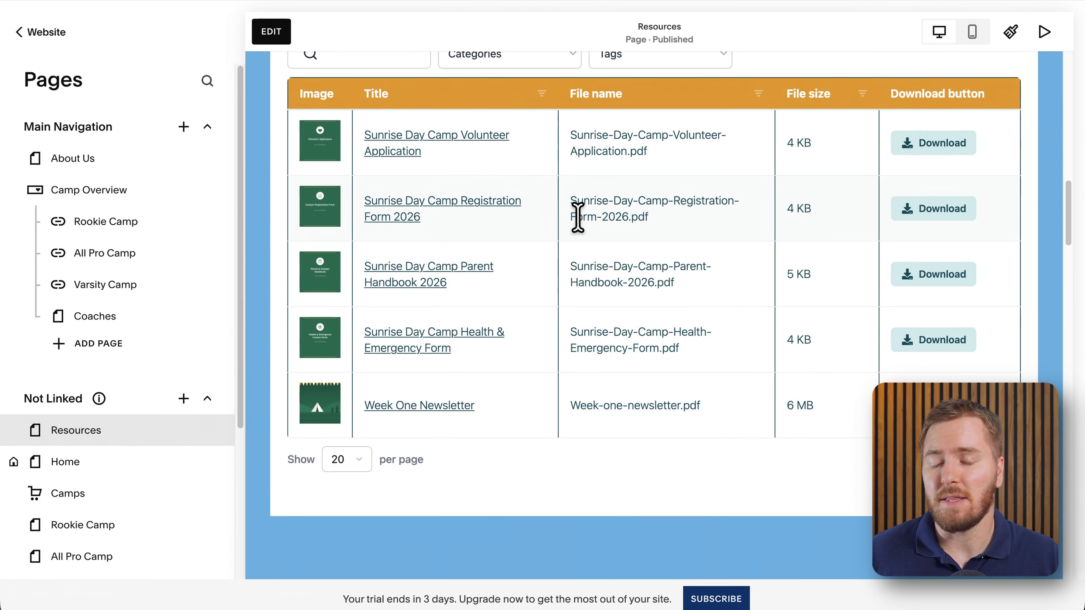
scroll(788, 194, up, 1)
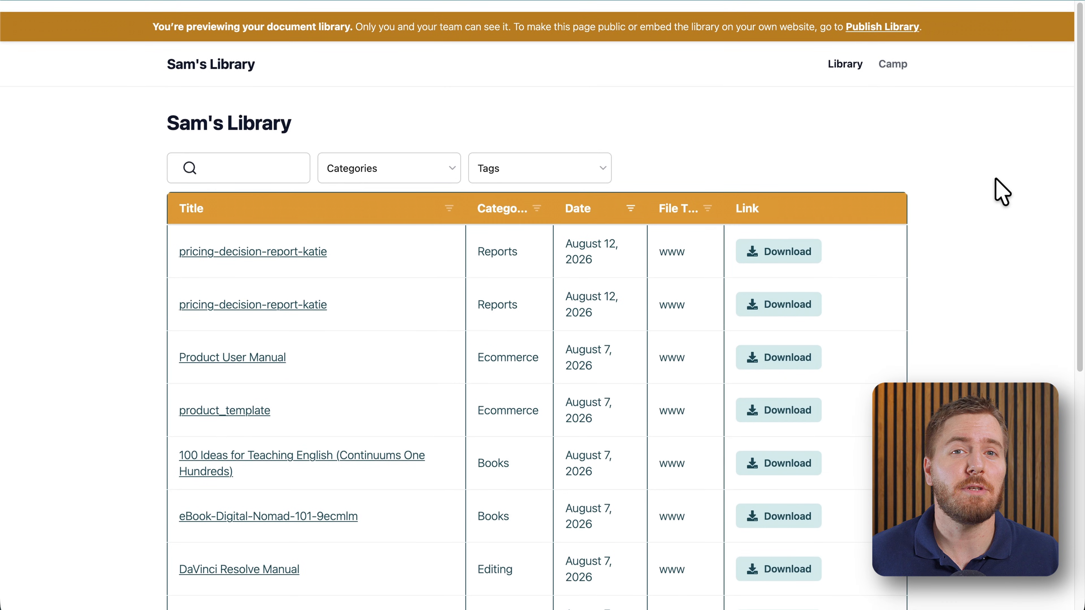
Look through the full document list on the main library's preview page
scroll(961, 213, down, 4)
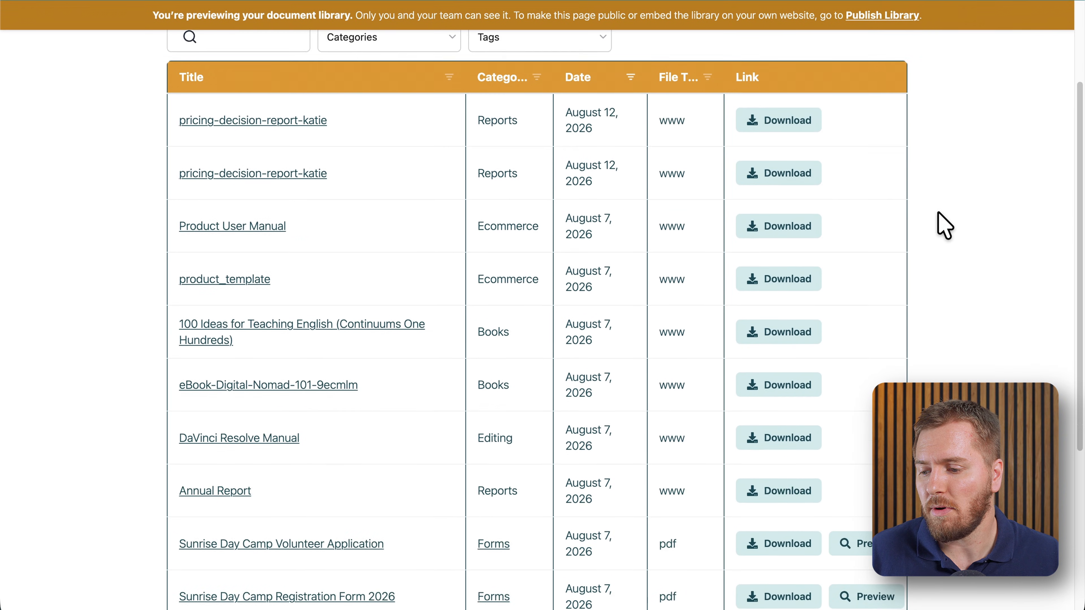
scroll(551, 368, down, 6)
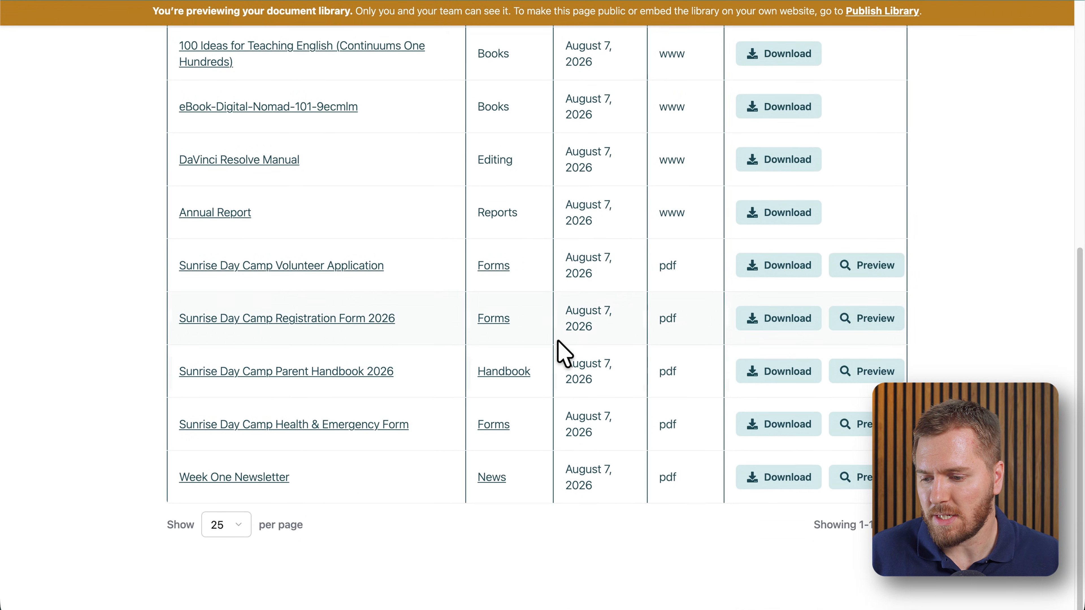
scroll(563, 352, up, 10)
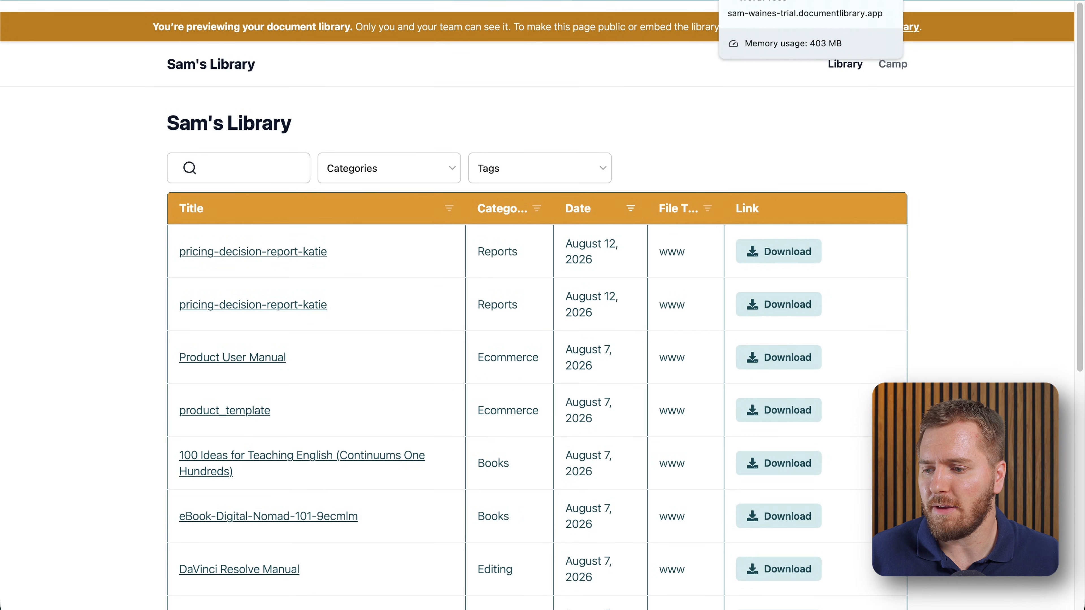
Go back to the Document Library Pro dashboard and review the global Display settings
click(749, 0)
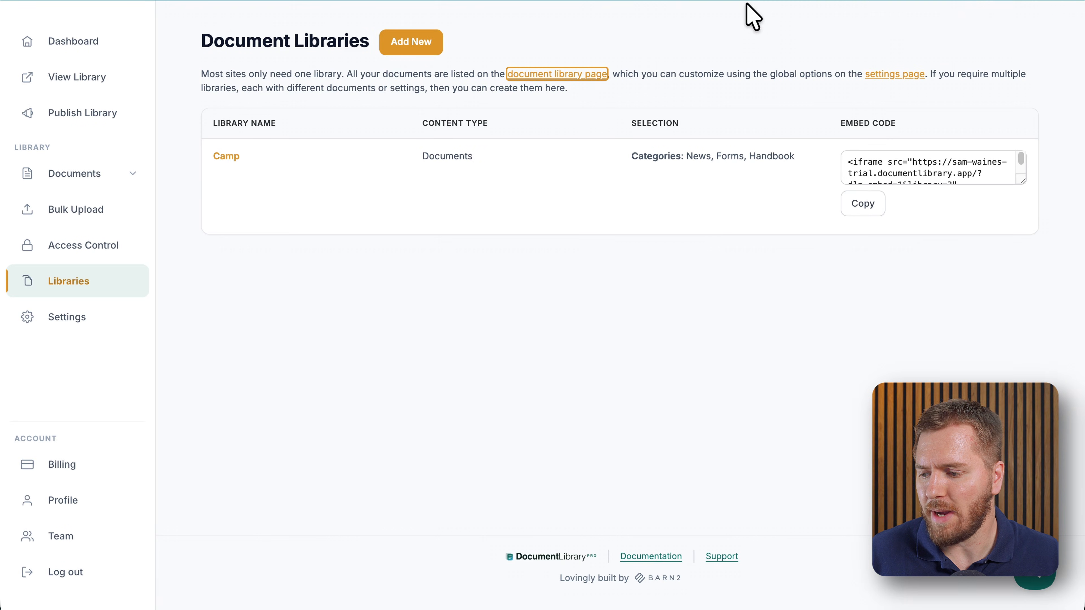
click(31, 313)
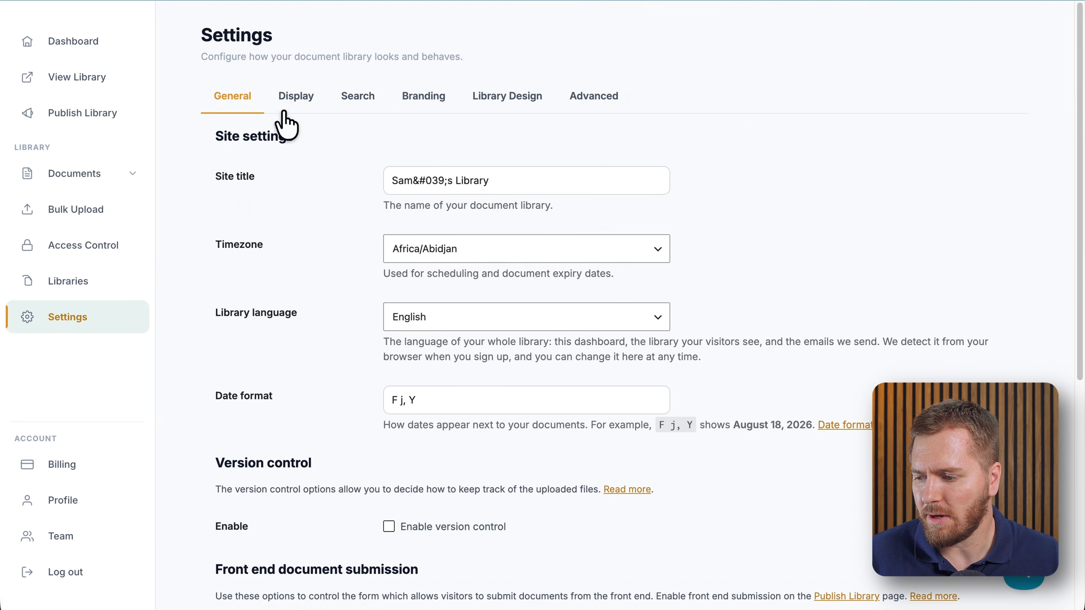
click(291, 103)
scroll(577, 215, down, 10)
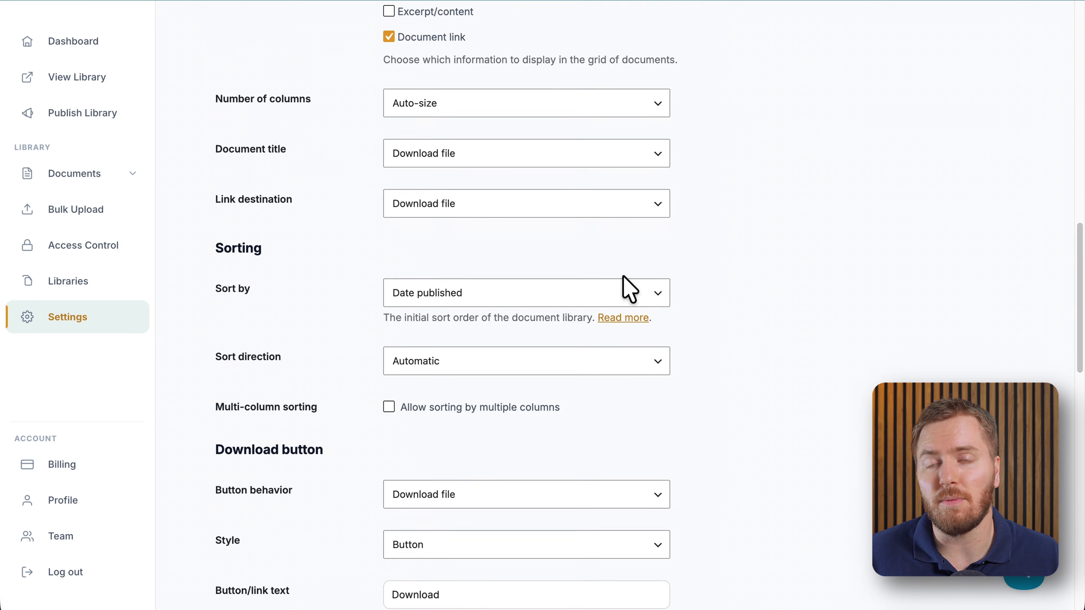
scroll(709, 233, up, 15)
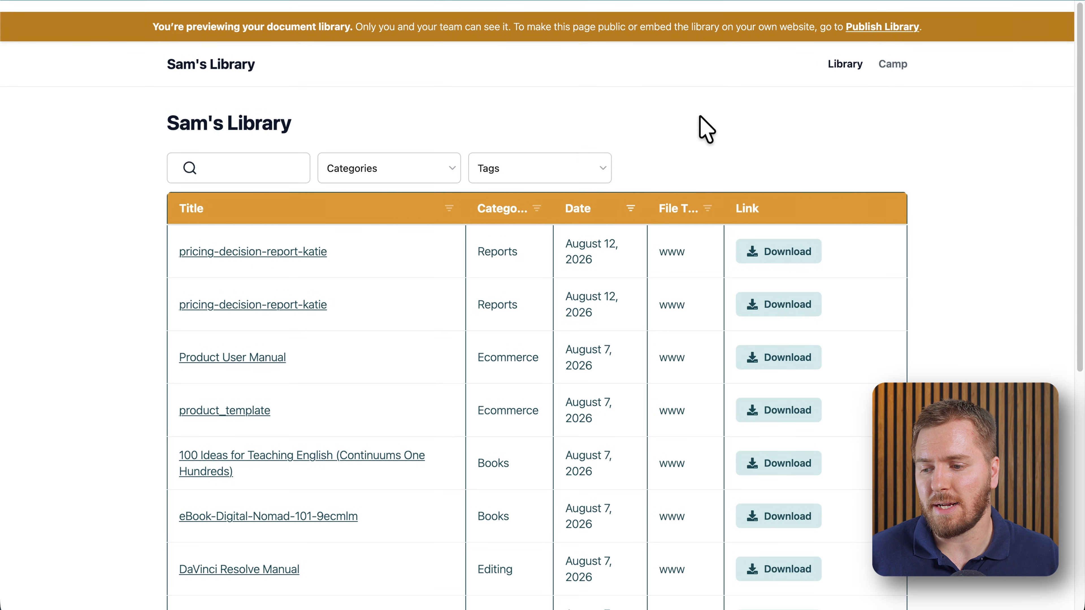
From the library preview, start publishing the library with the Add to existing site option and proceed to the embed codes
click(871, 27)
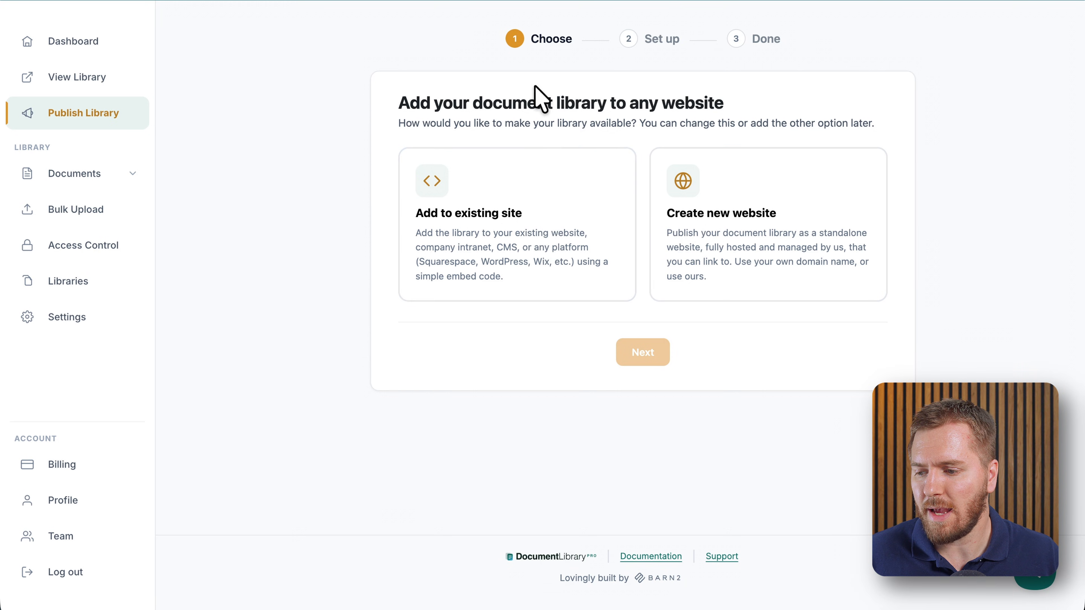
click(580, 236)
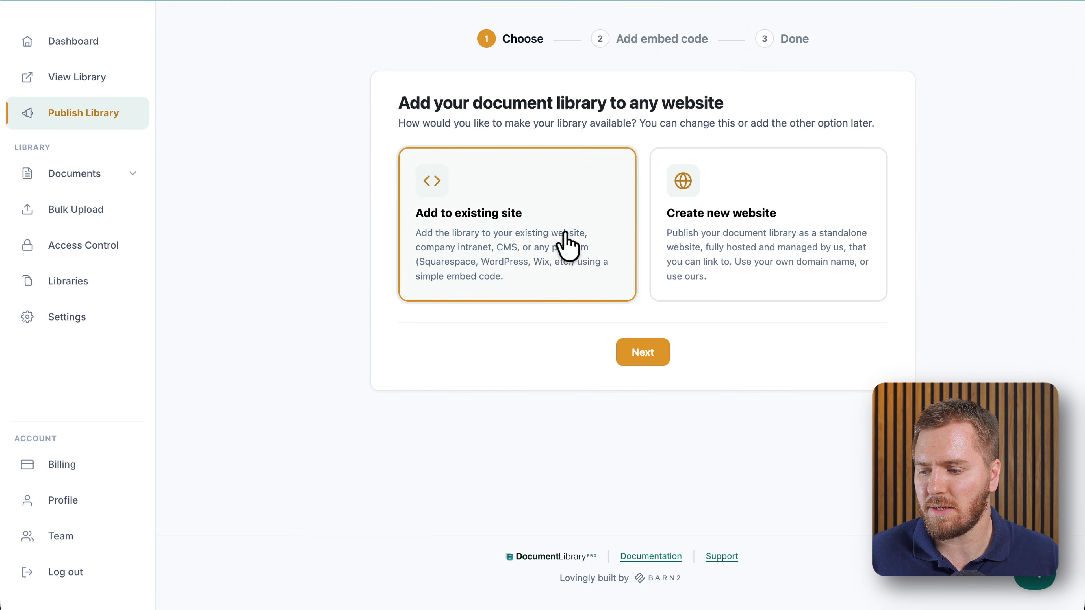
click(646, 356)
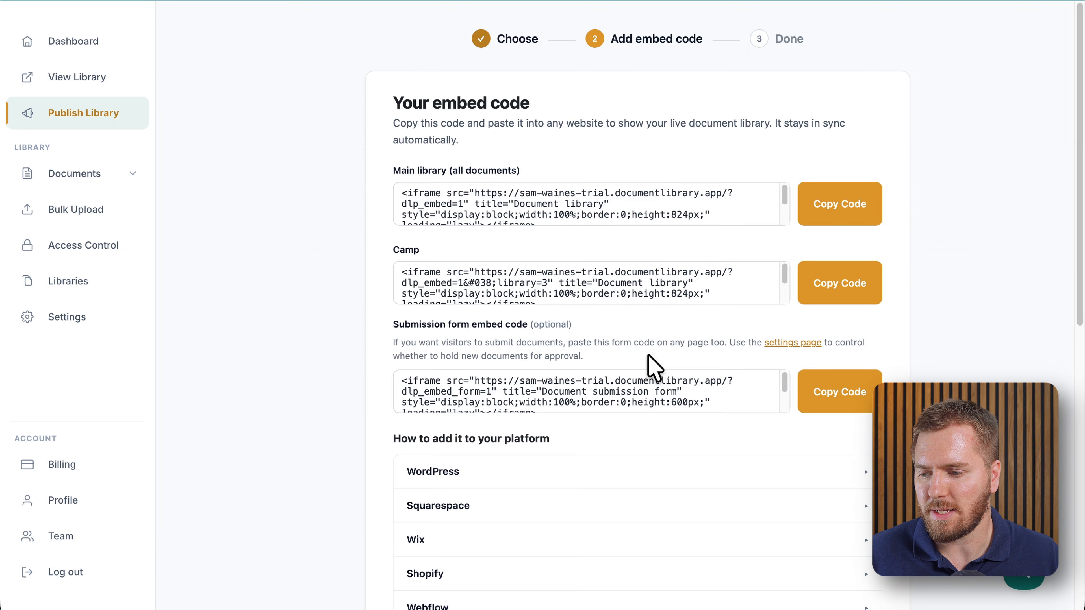
Review the embed codes for the main library, Camp library and submission form, plus the platform instructions
scroll(654, 274, down, 3)
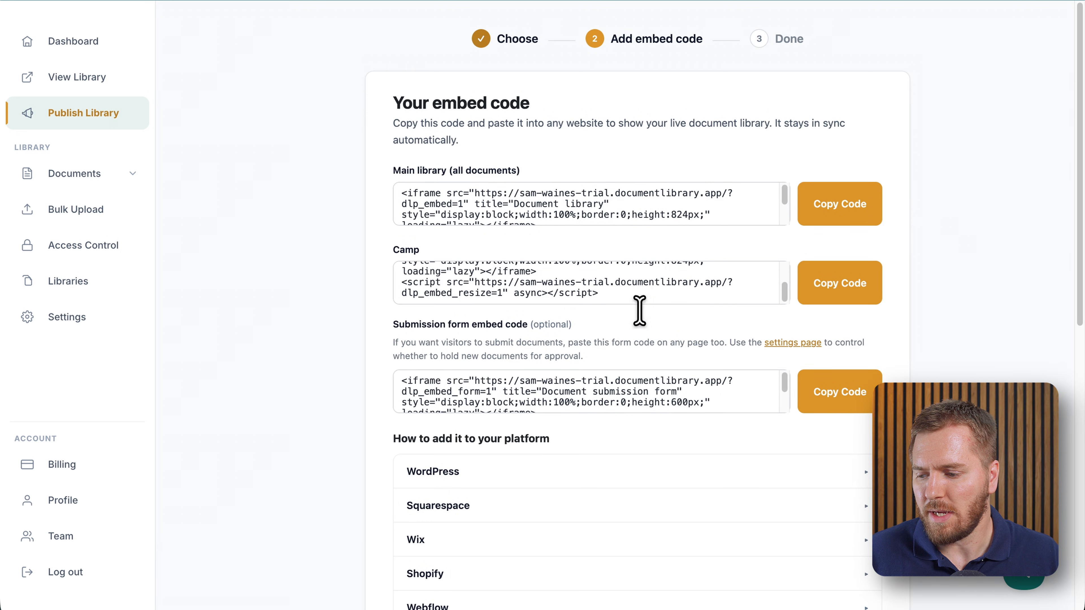
scroll(384, 306, down, 3)
scroll(362, 323, up, 3)
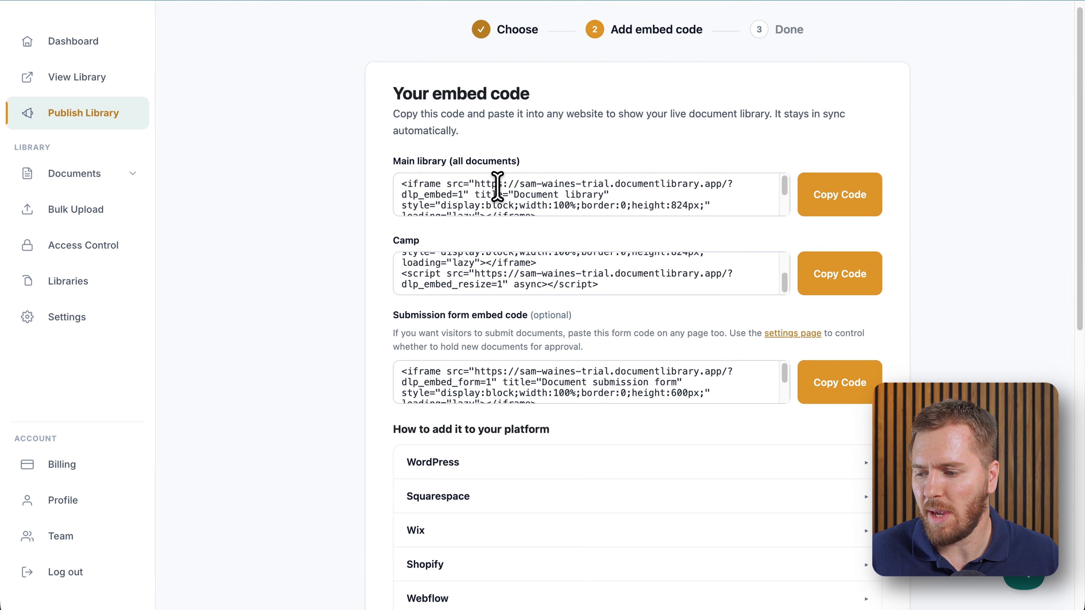
scroll(645, 312, down, 3)
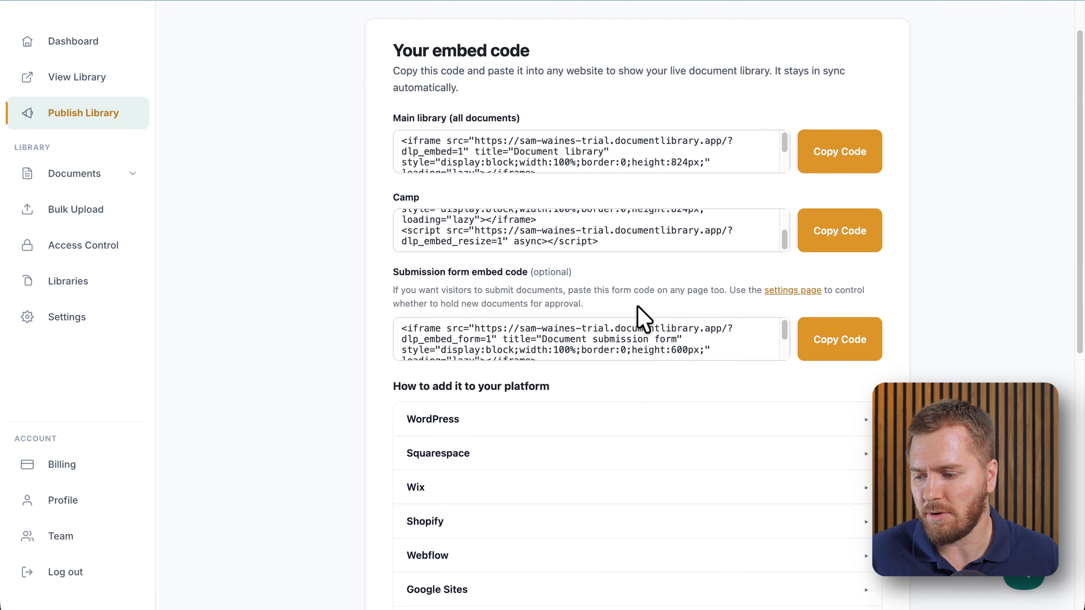
scroll(642, 318, down, 5)
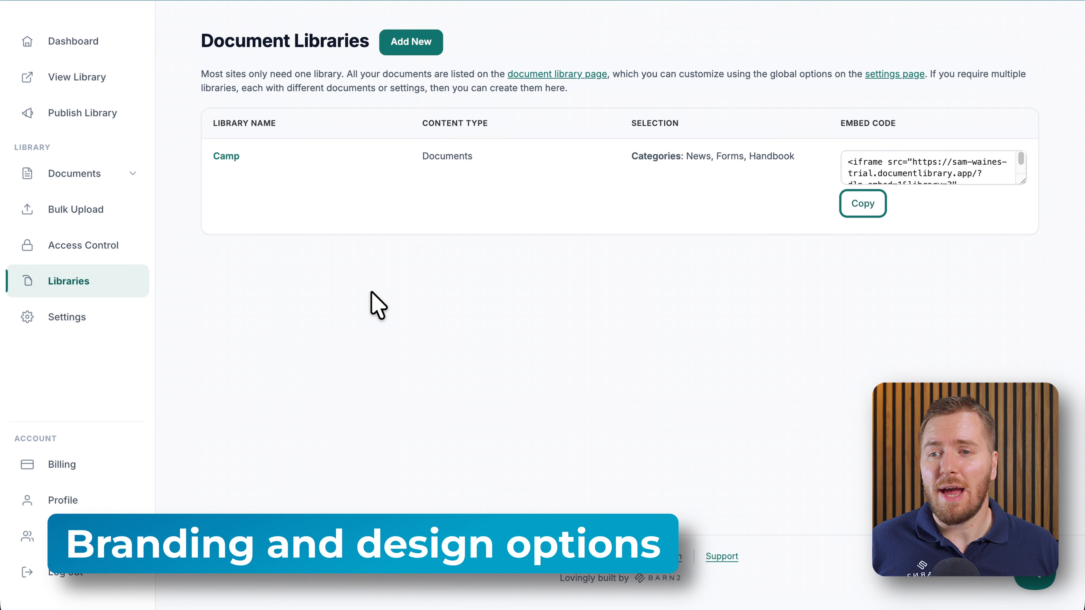
Set the brand color to orange #dd9425 in the Branding settings and save
click(70, 314)
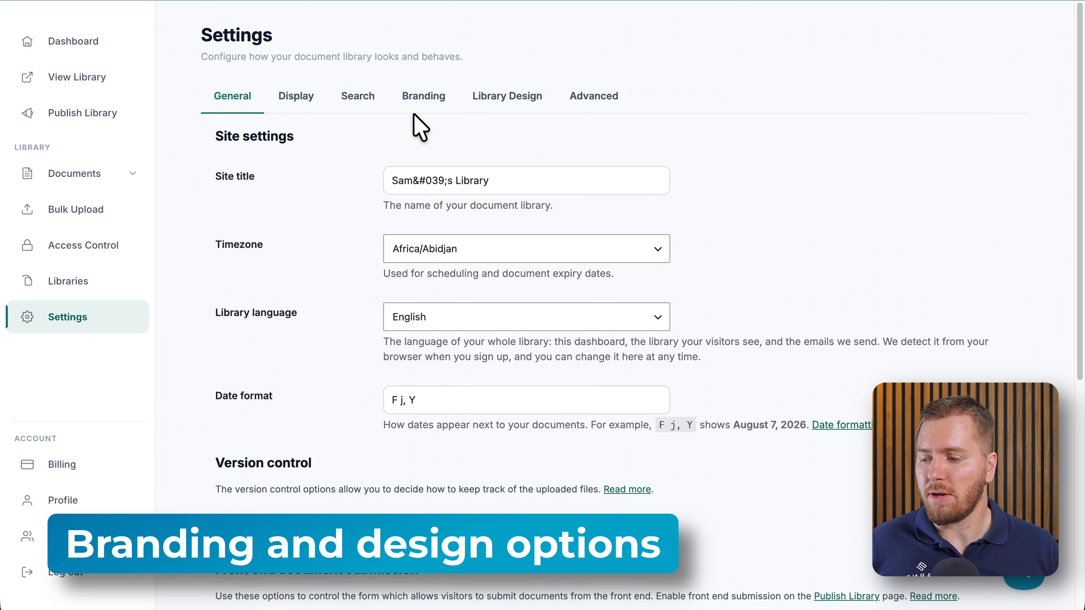
click(424, 98)
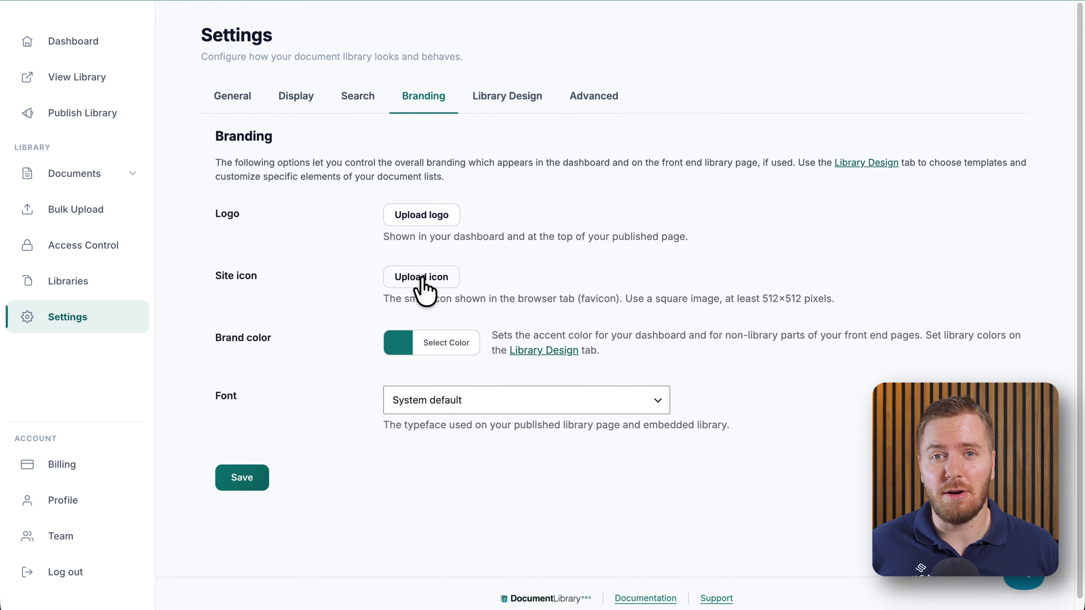
click(405, 355)
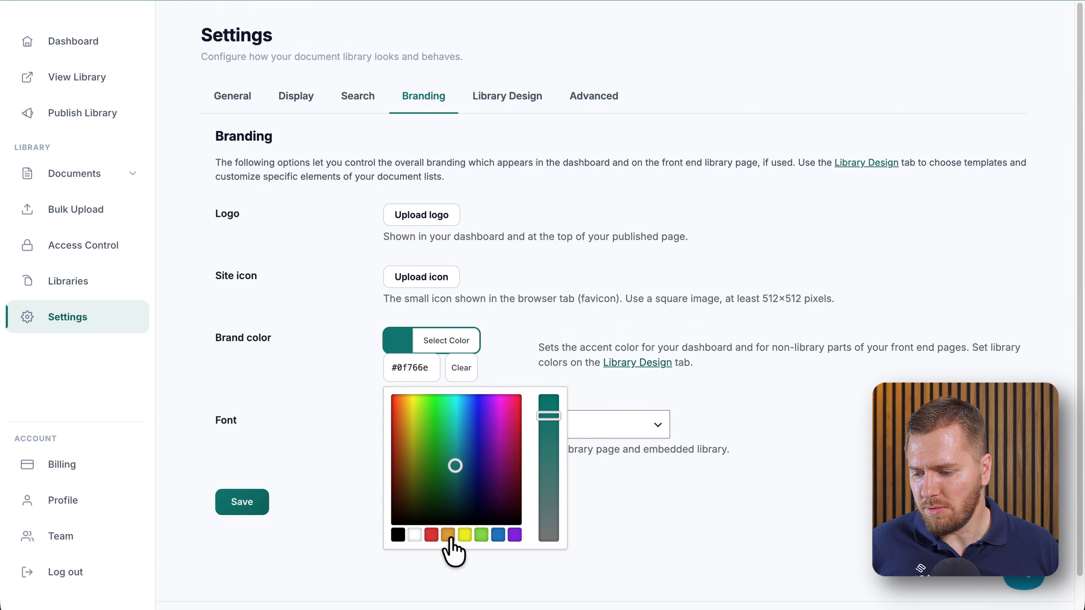
click(449, 536)
click(550, 418)
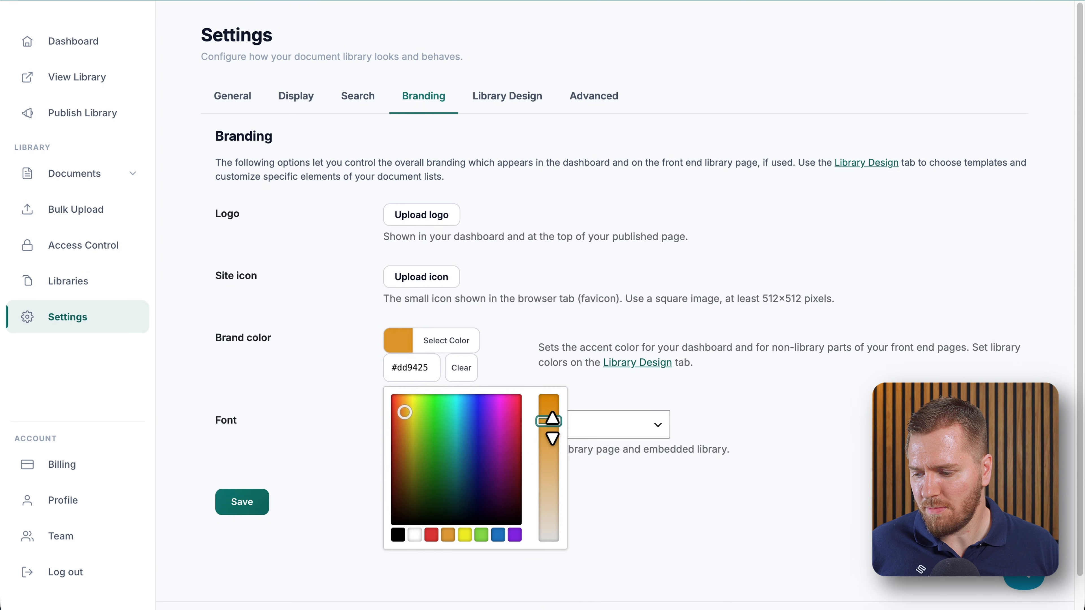
click(246, 504)
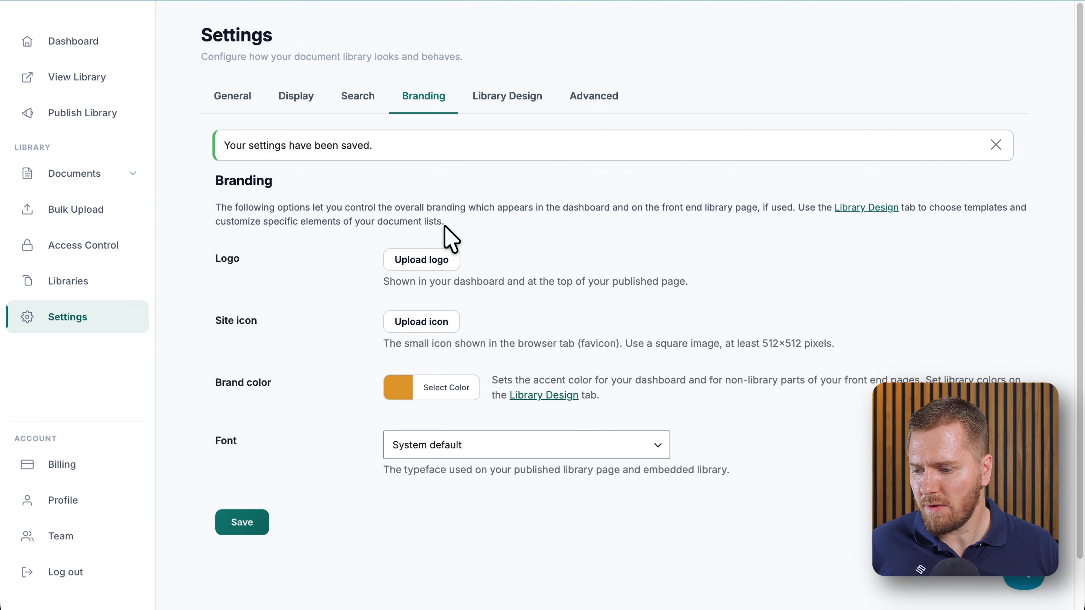
Switch the table design to Custom in the Library Design settings
click(483, 103)
scroll(521, 231, down, 1)
scroll(518, 239, down, 3)
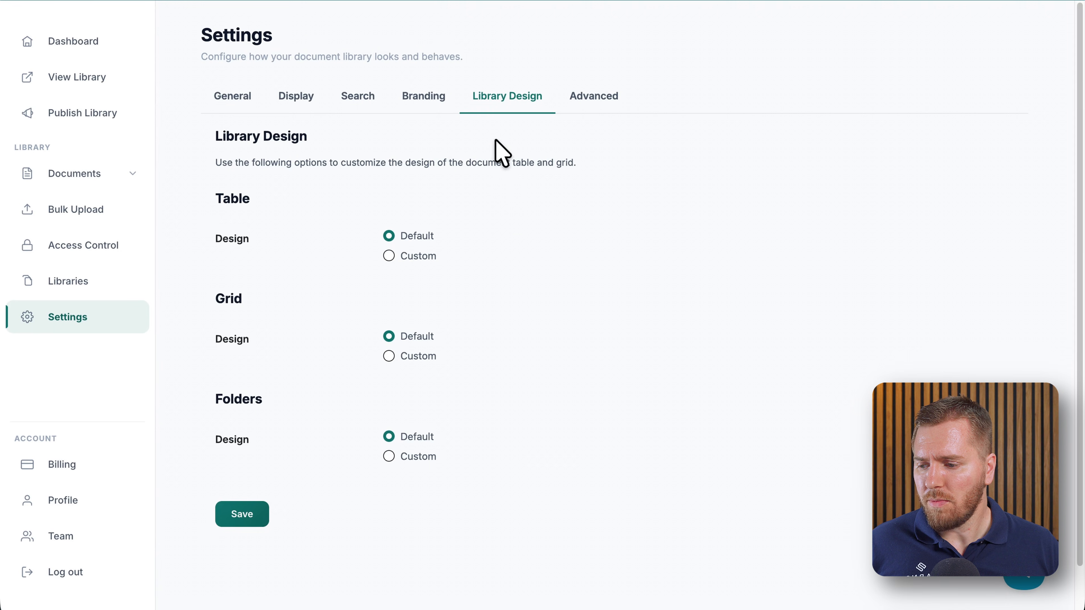
click(389, 256)
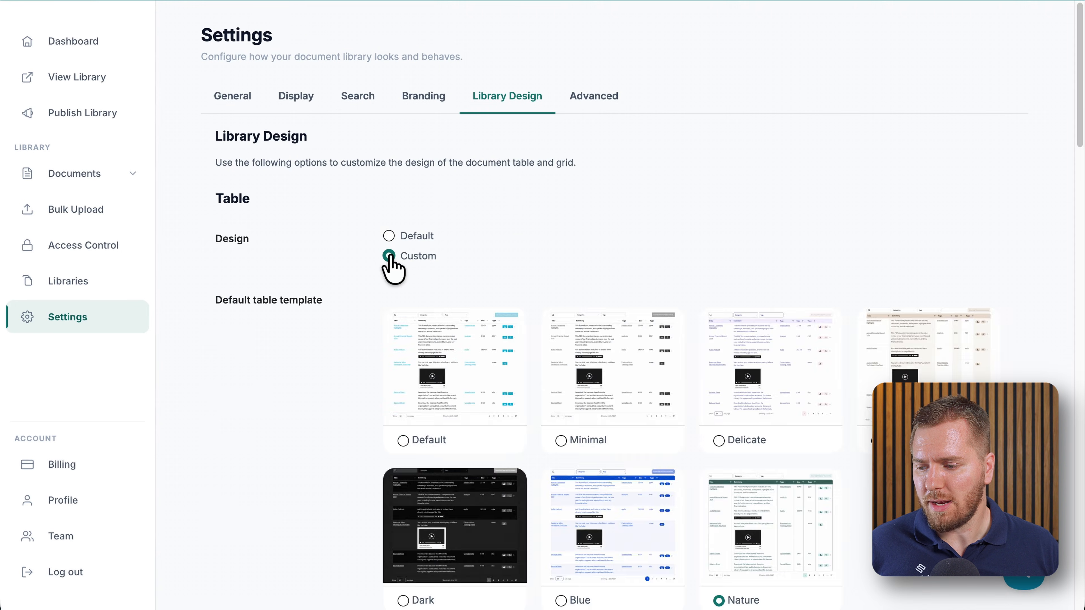
Preview the Default, Minimal and Blue table templates at full size, closing each preview
scroll(598, 265, down, 5)
click(487, 168)
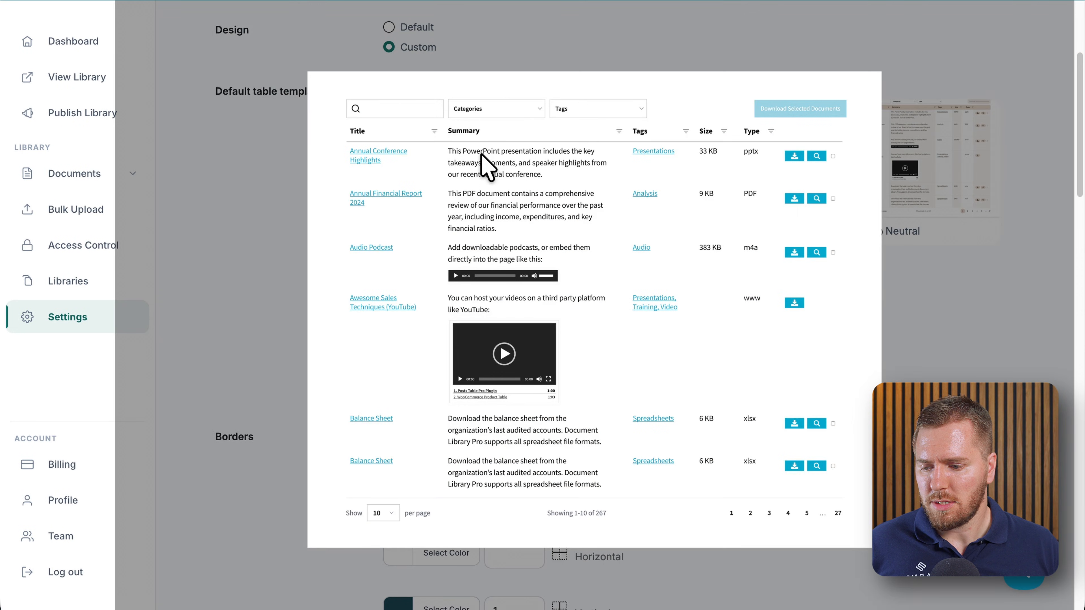
click(964, 317)
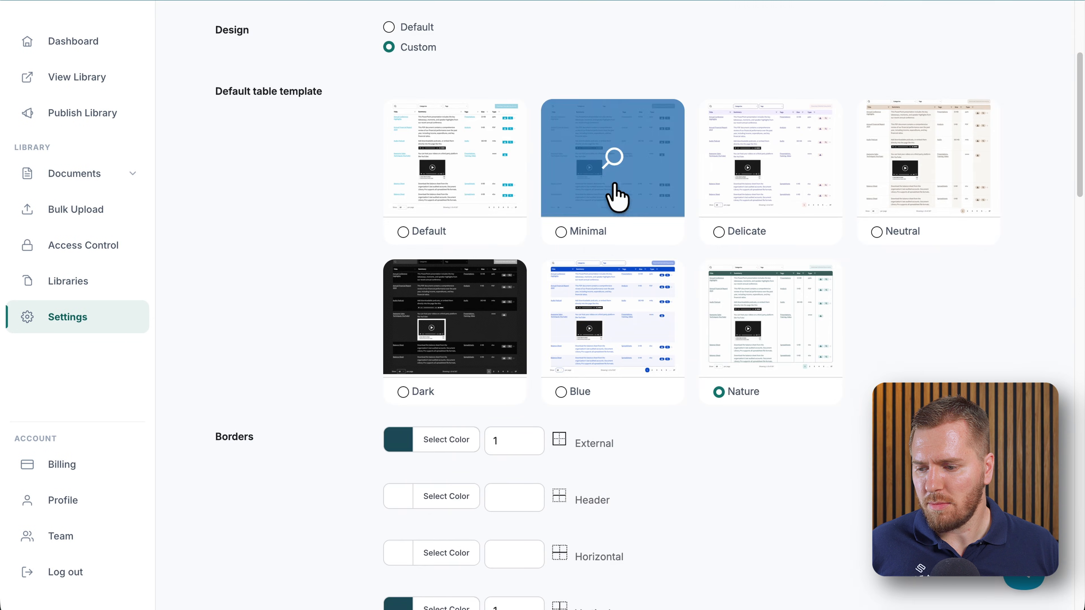
click(617, 197)
click(918, 254)
click(621, 299)
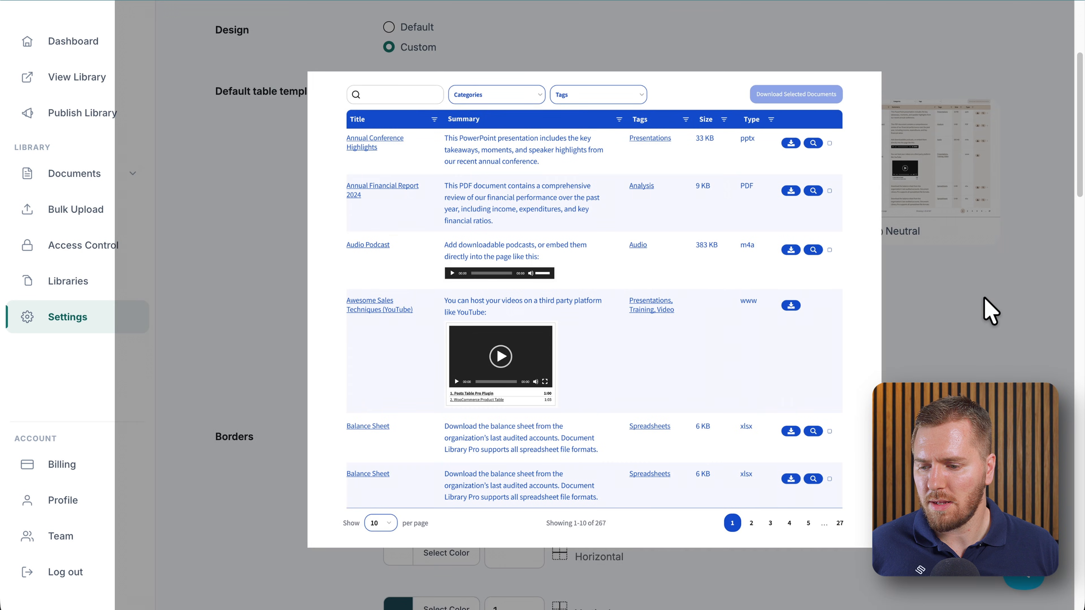
click(989, 311)
Select the Nature table template and review its border, background, font, cell background and corner style options
scroll(588, 286, down, 3)
scroll(755, 315, up, 2)
scroll(683, 333, down, 3)
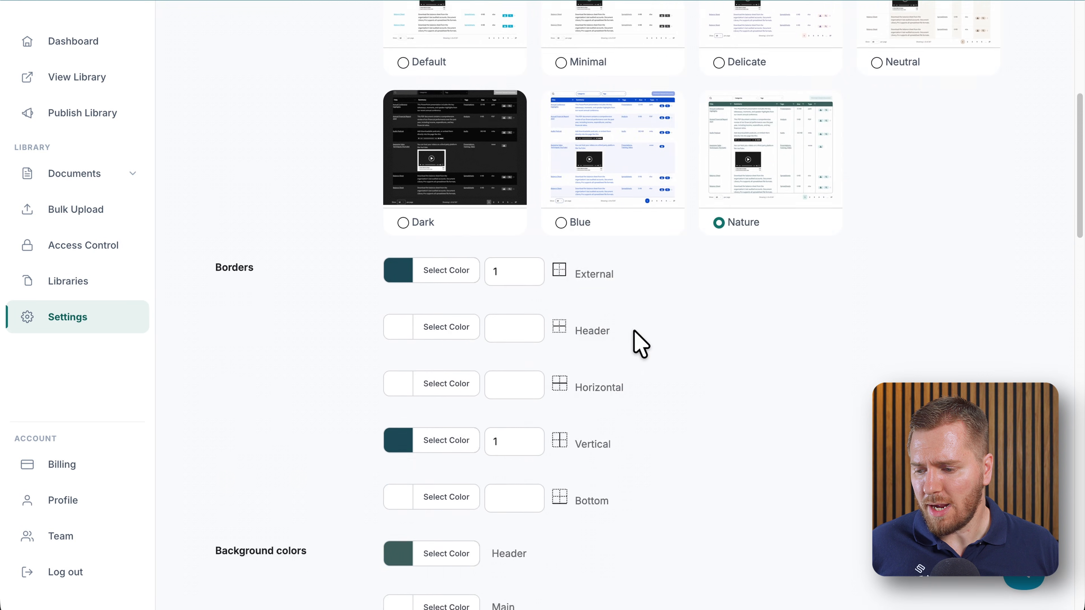
scroll(640, 344, down, 3)
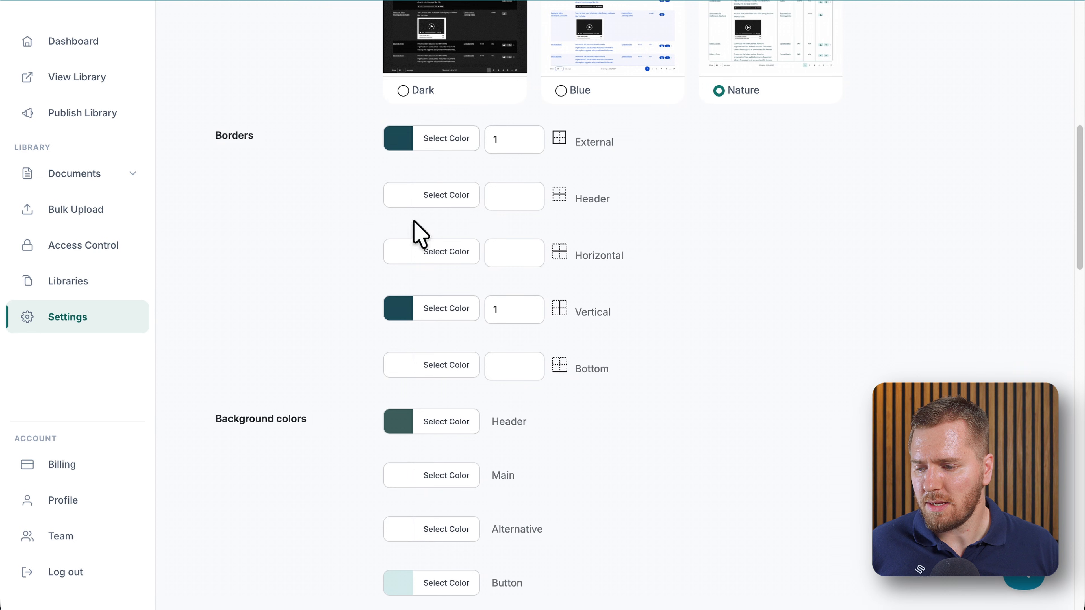
scroll(418, 325, down, 5)
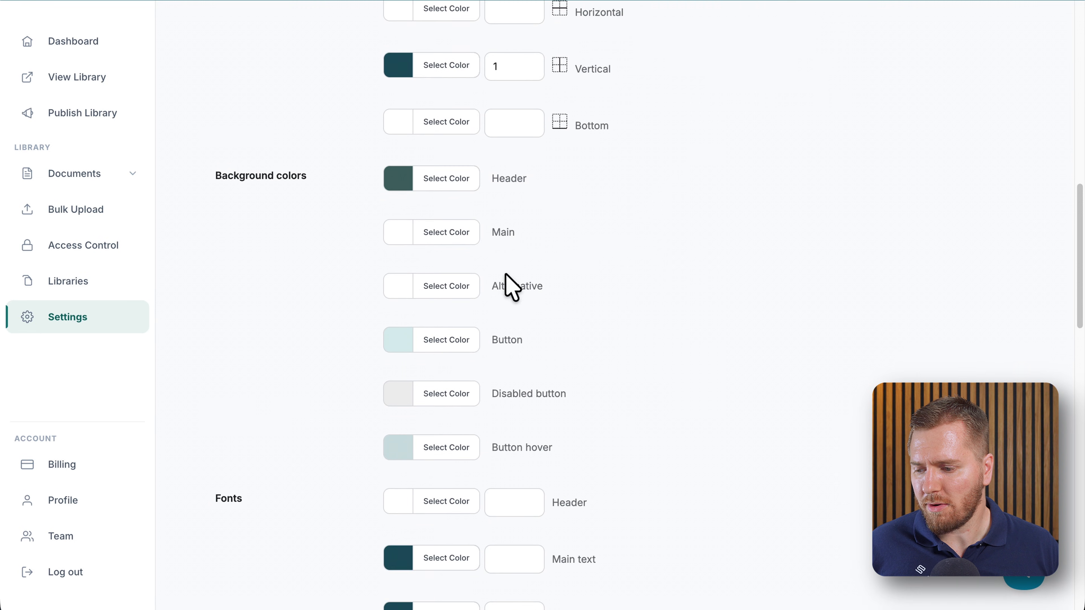
scroll(504, 276, down, 12)
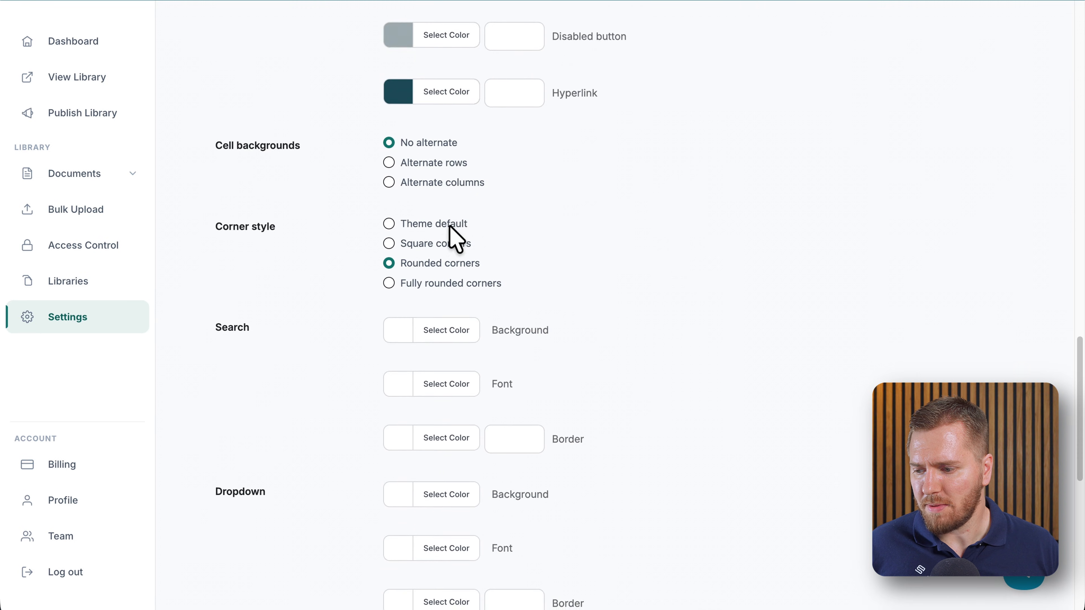
scroll(457, 239, up, 12)
Set the table header's background color to orange #dd9933 in the custom design settings
click(393, 168)
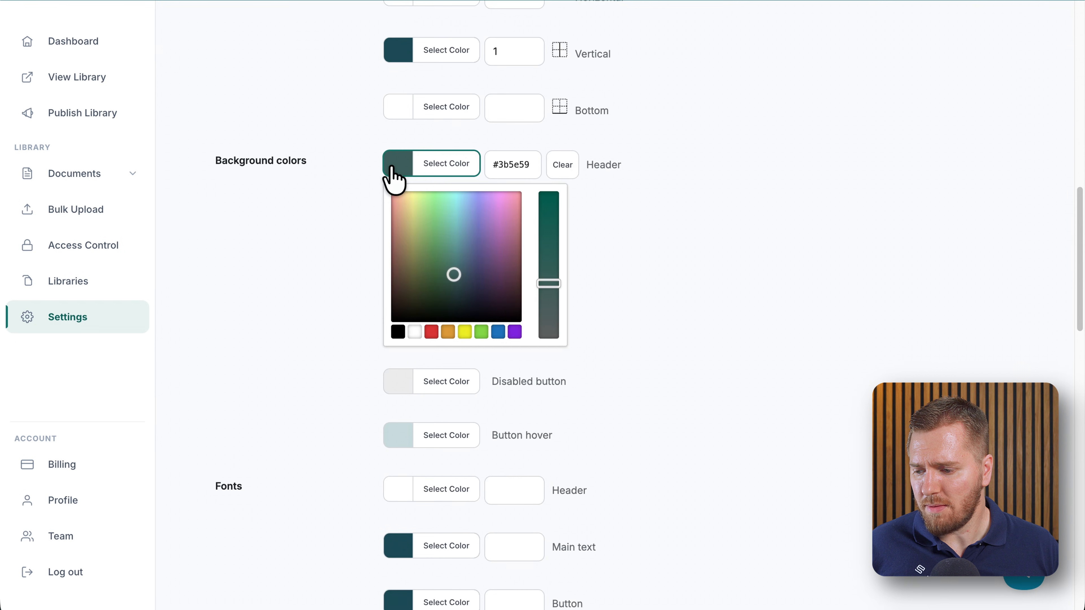
click(449, 331)
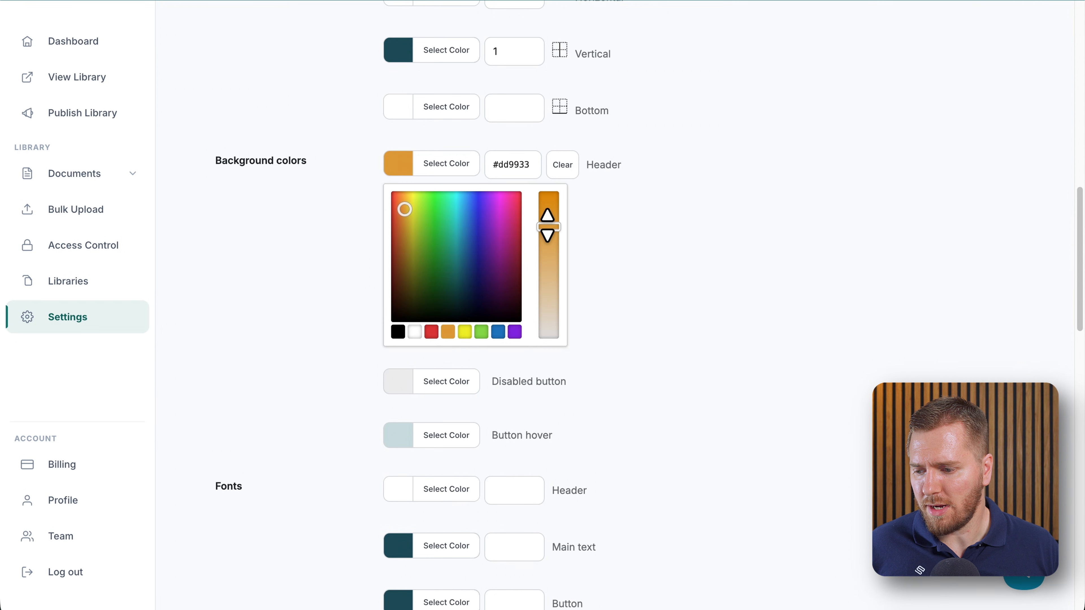
click(252, 303)
scroll(266, 305, down, 15)
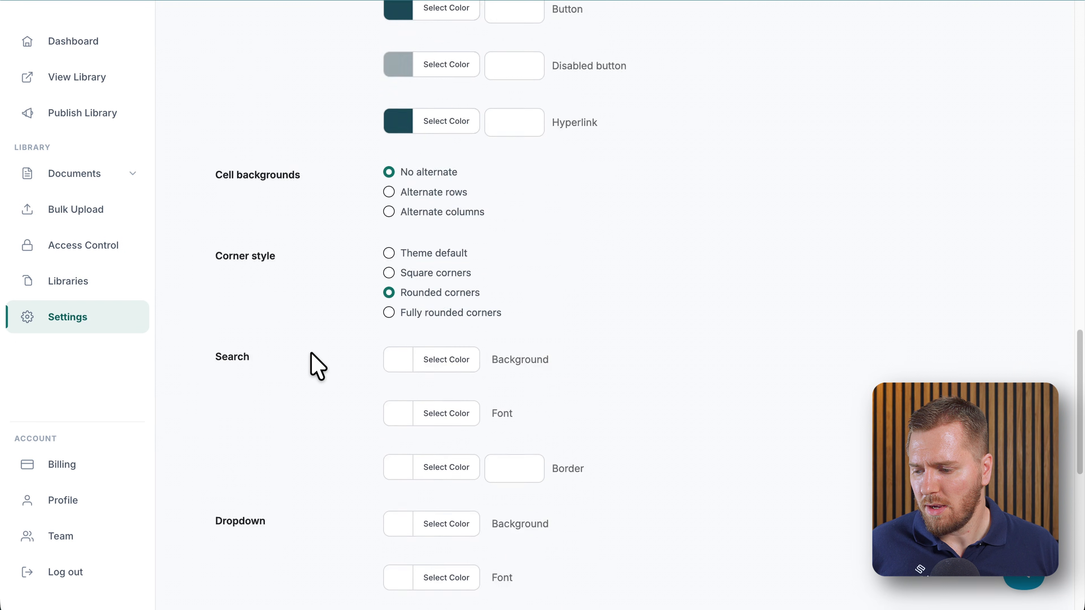
scroll(292, 482, down, 8)
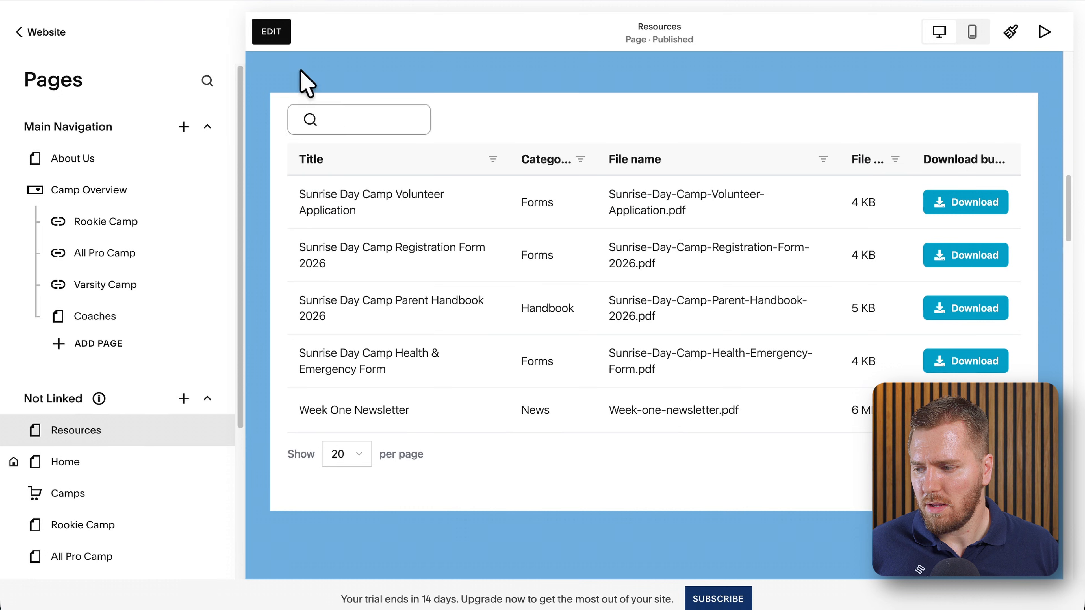
Switch to the Squarespace Resources page and reload it to check the embedded library's table design
key(super+r)
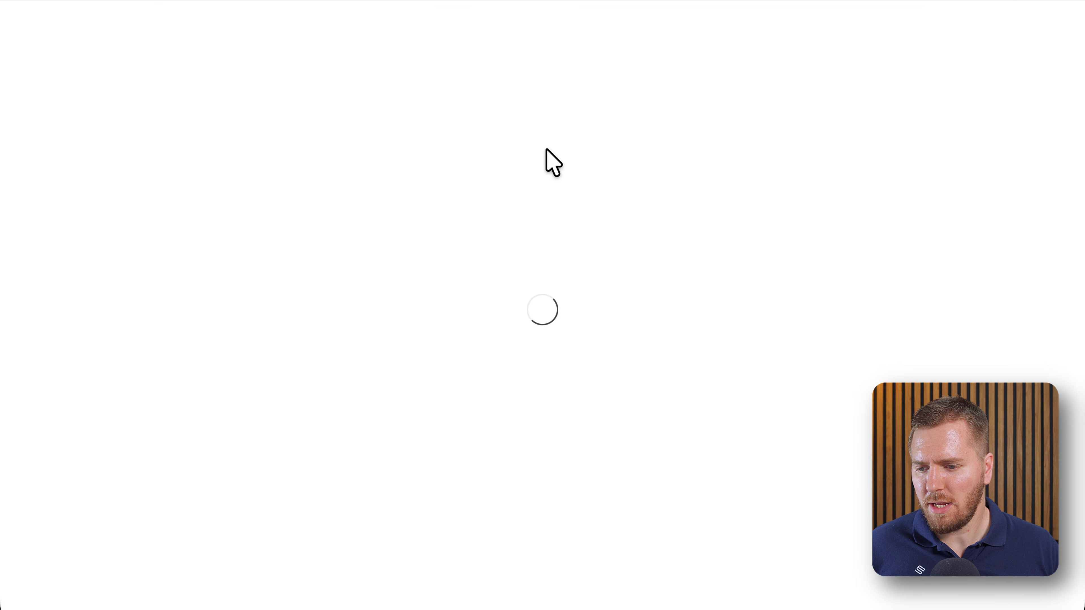
scroll(762, 272, down, 1)
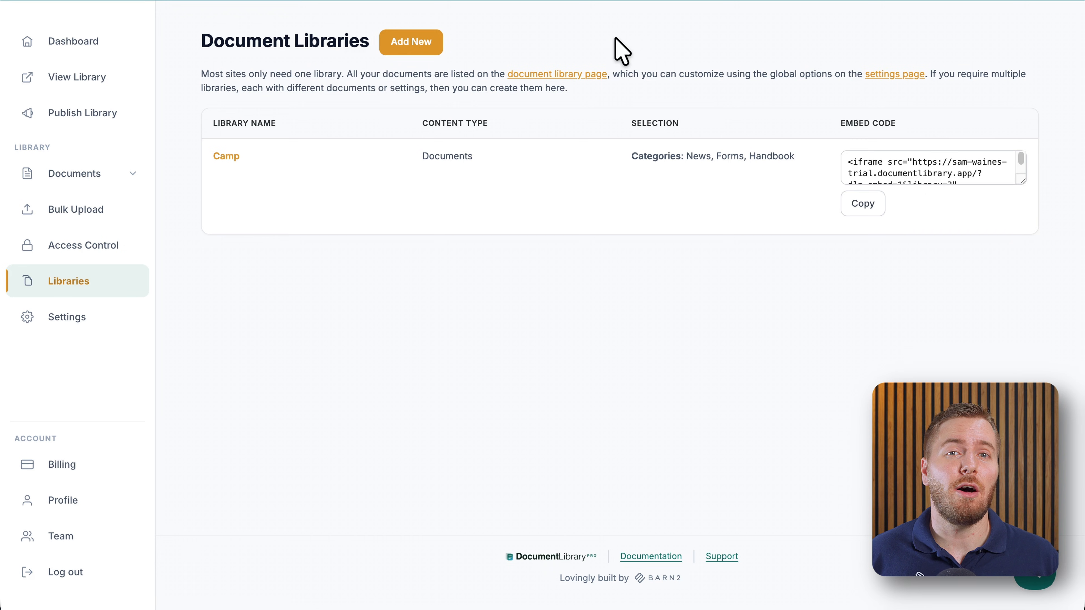
Open the Access Control page and review the library password protection and password entry form options
click(117, 245)
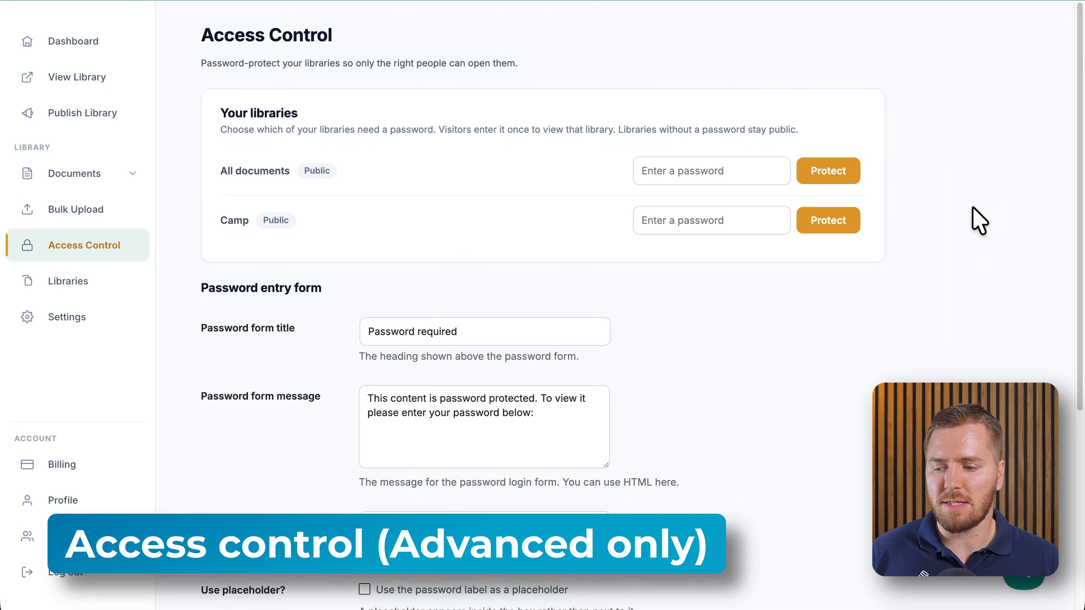
scroll(942, 243, down, 1)
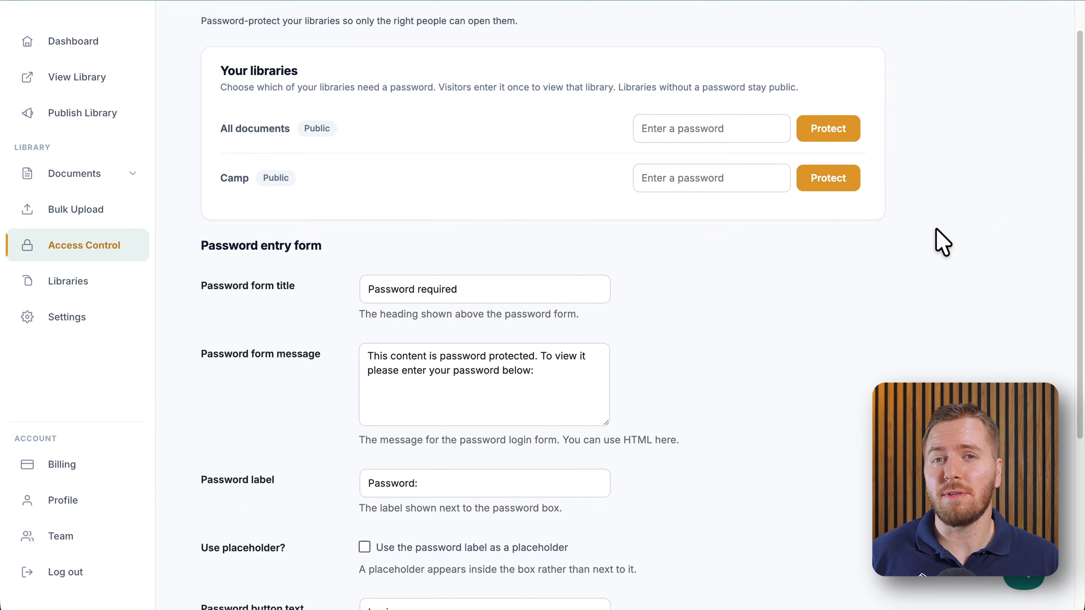
scroll(878, 245, down, 2)
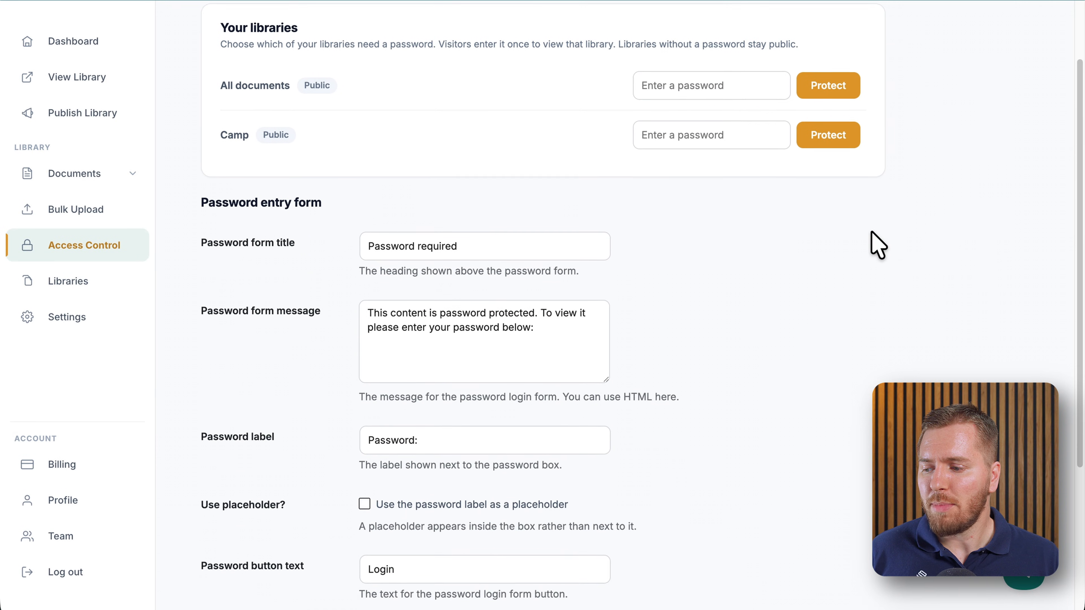
scroll(878, 245, up, 1)
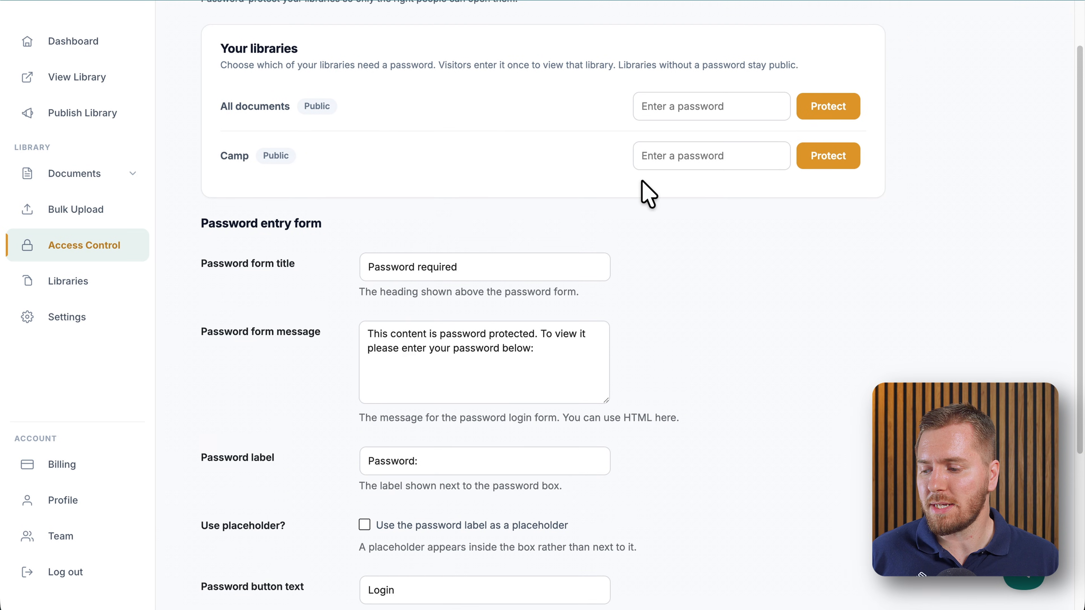
scroll(647, 195, down, 5)
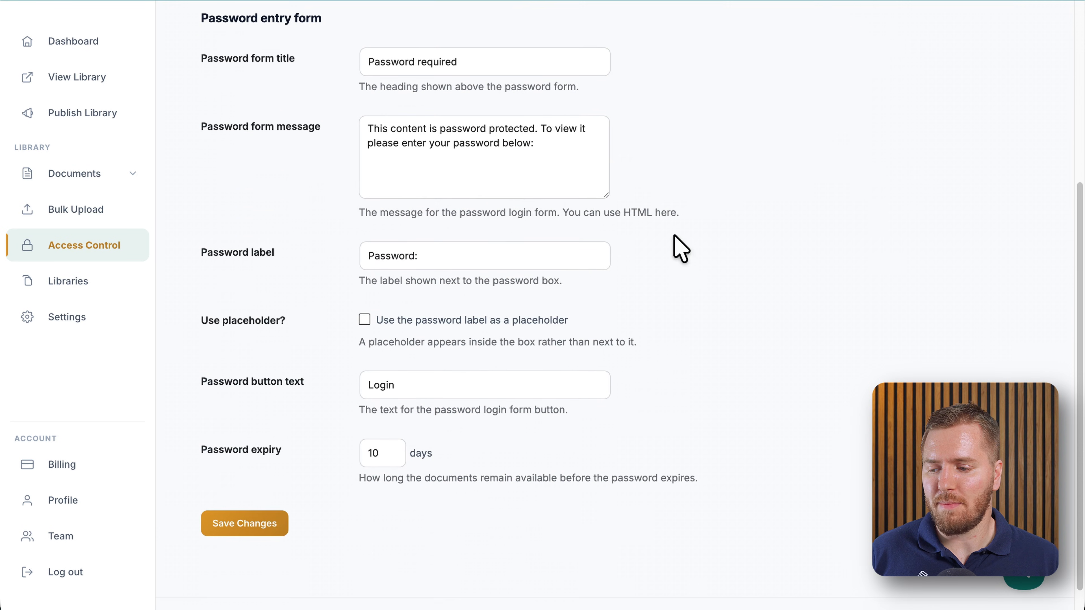